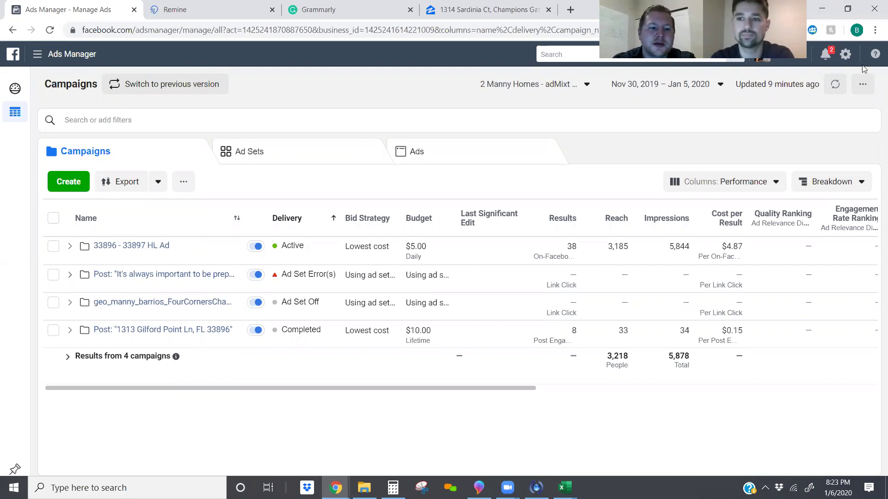
Create a new campaign without resuming the saved draft, and mark it as a Special Ad Category campaign for Housing.
left_click(68, 184)
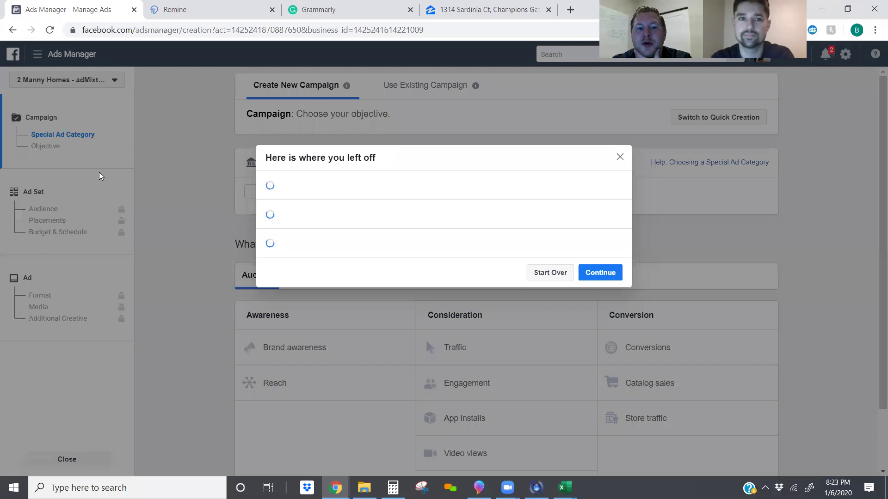
left_click(619, 157)
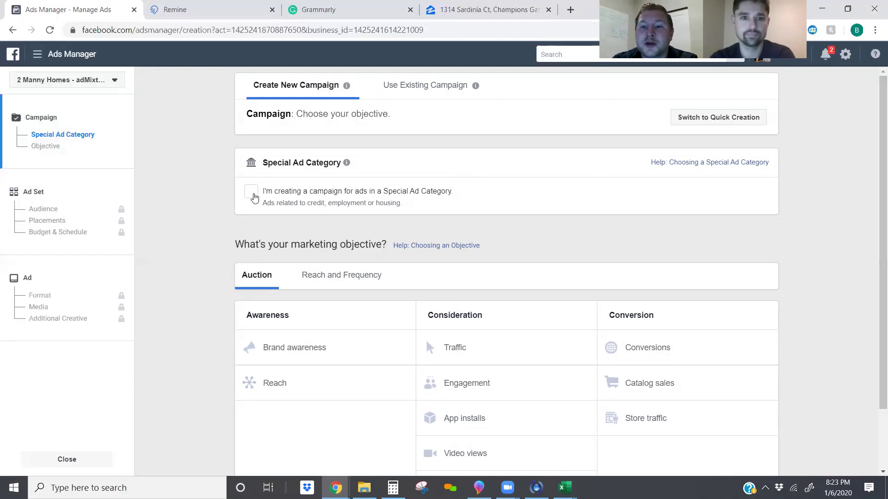
left_click(251, 192)
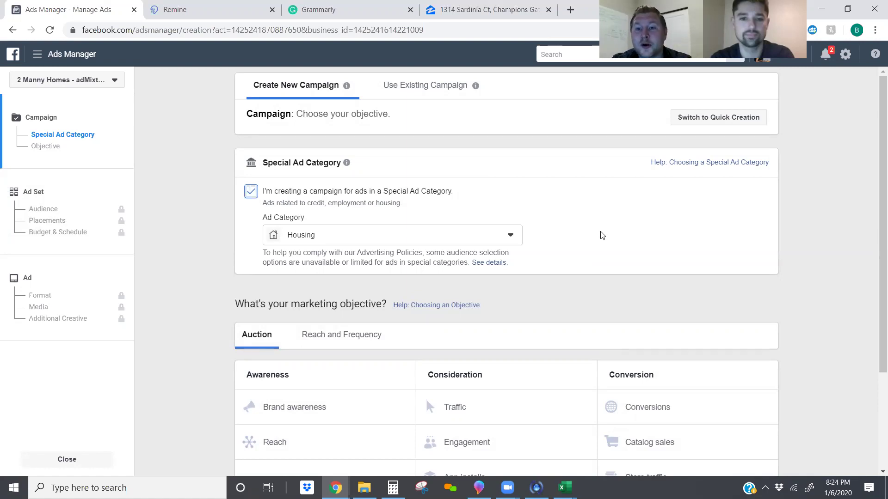
Choose Lead generation as the campaign's marketing objective.
scroll(592, 234, "down", 1)
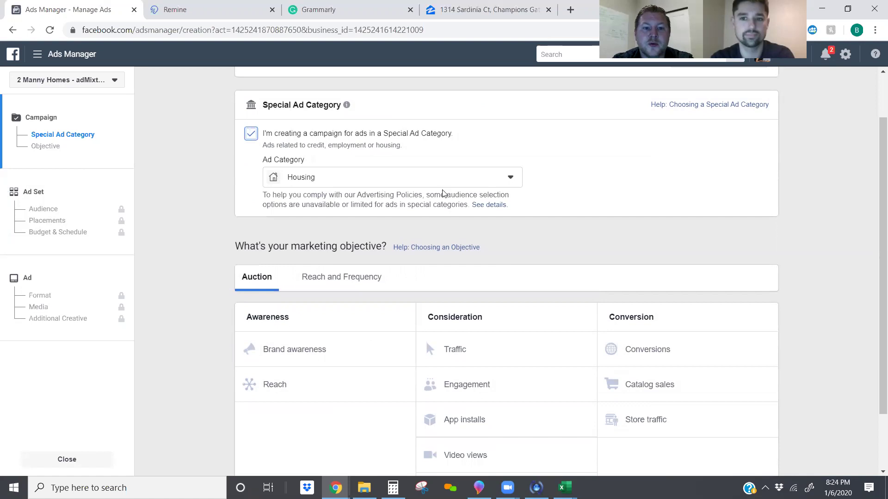
scroll(509, 416, "down", 1)
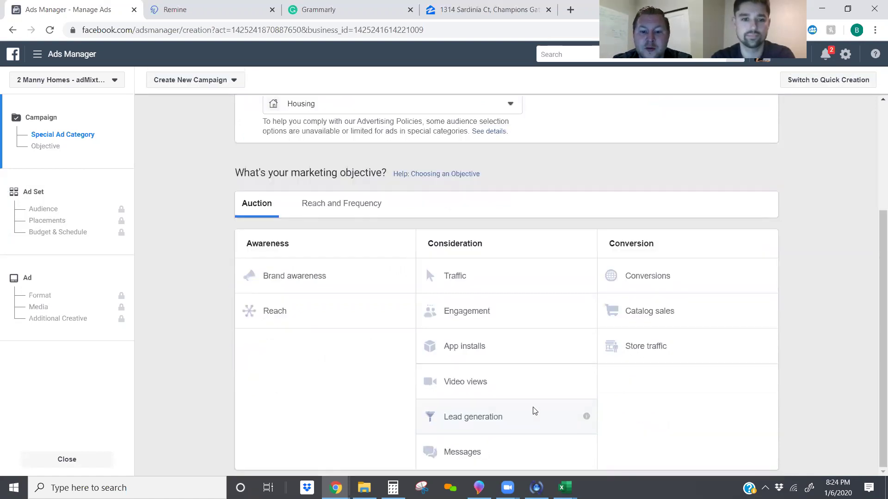
left_click(510, 423)
Name the campaign "Four Corners Buyer Ad Test 1".
scroll(401, 321, "down", 3)
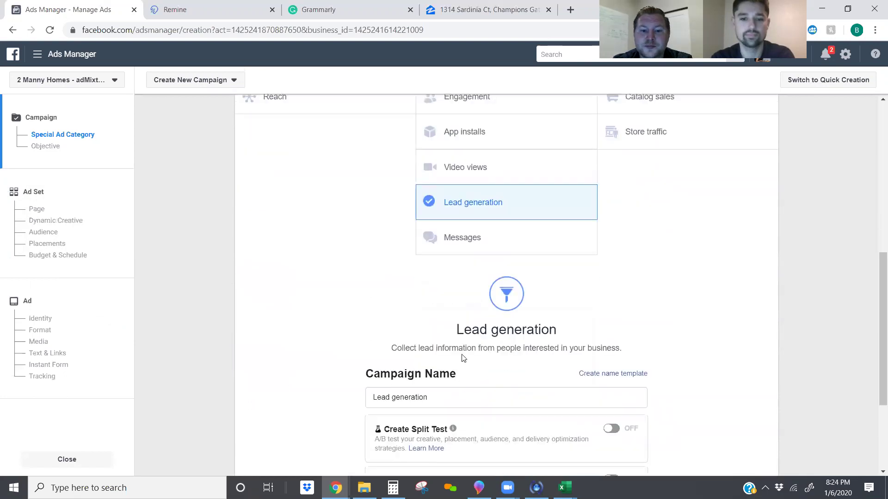
left_click(440, 392)
key("ctrl+a")
type("Four Cor")
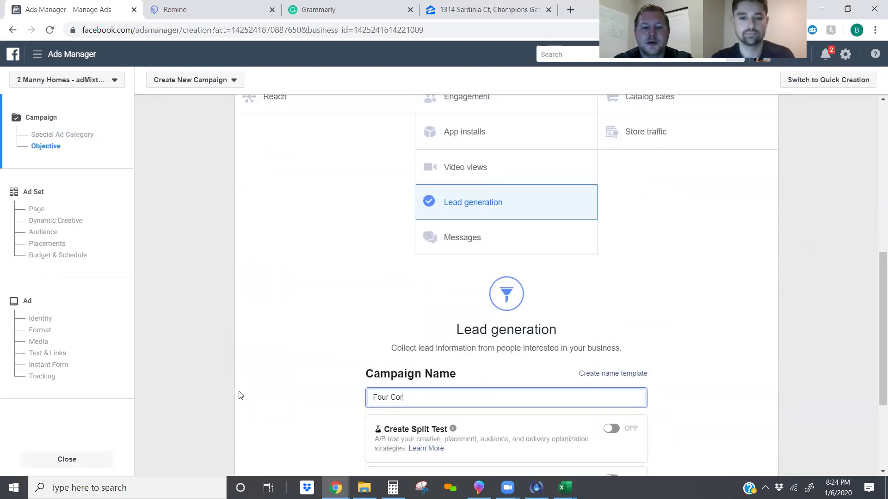
type("ners Buyer Ad Test 1")
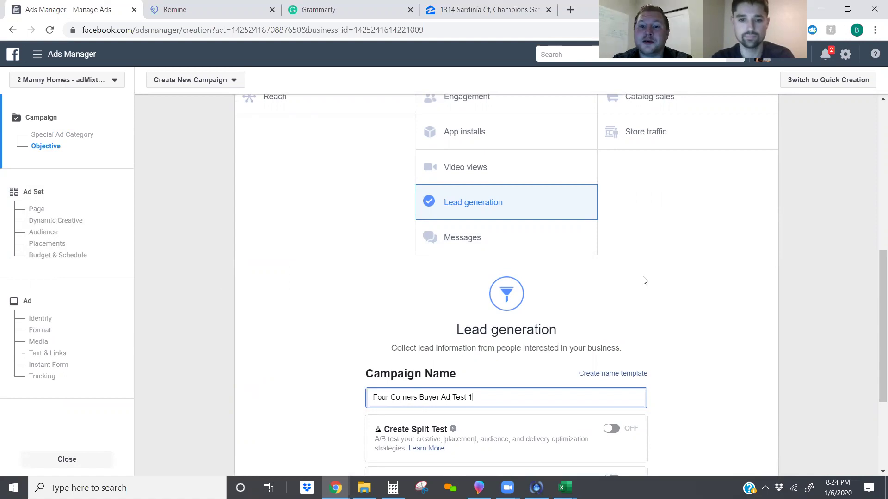
Copy the campaign name and continue to the ad set settings.
scroll(546, 316, "down", 1)
triple_click(486, 340)
key("ctrl+c")
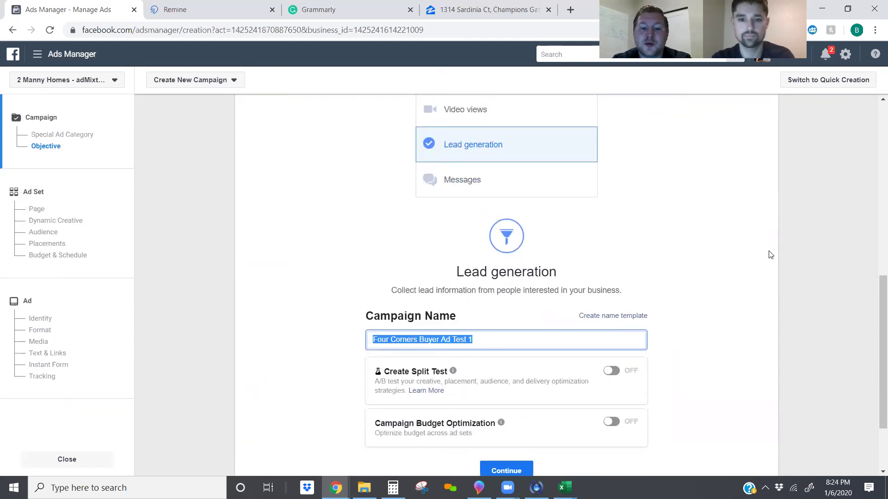
left_click(620, 247)
scroll(546, 282, "down", 2)
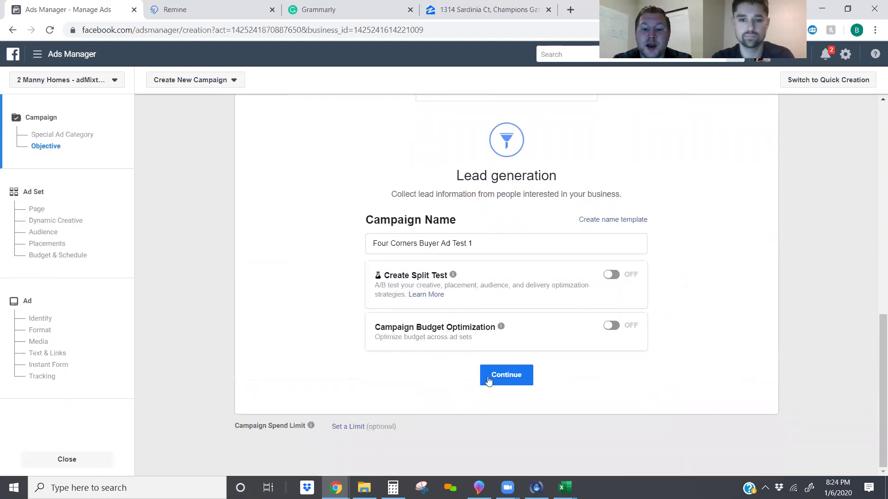
left_click(531, 383)
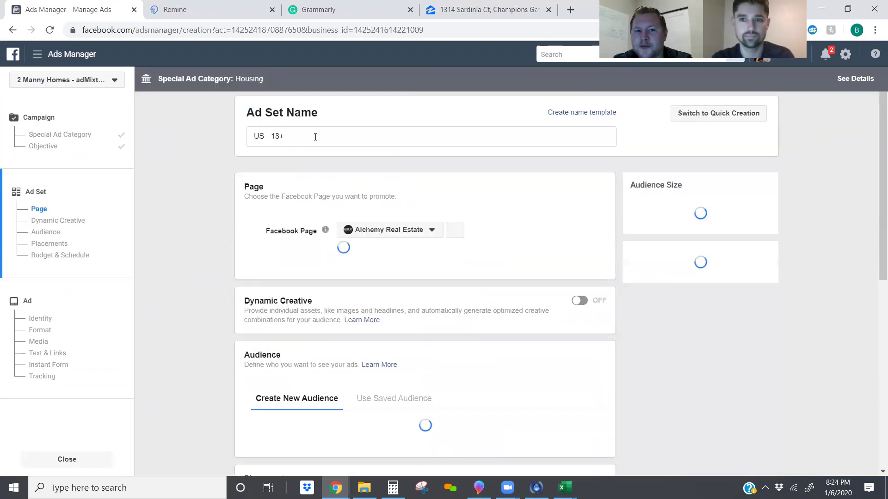
Replace the default ad set name with the copied name "Four Corners Buyer Ad Test 1".
left_click(316, 135)
key("ctrl+a")
key("ctrl+v")
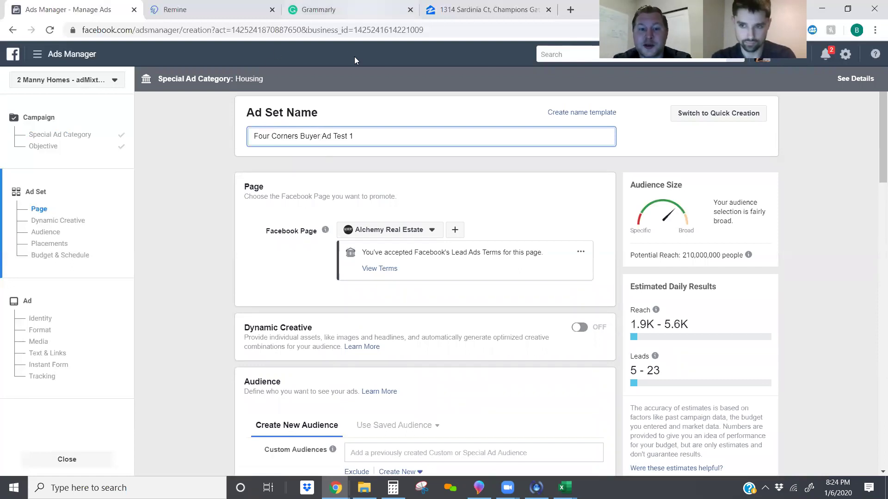
Set the promoted Facebook Page to the 2 Manny Homes realtor page from the Be Known Advertising group.
left_click(426, 231)
scroll(430, 301, "down", 5)
scroll(433, 282, "up", 5)
scroll(372, 297, "down", 5)
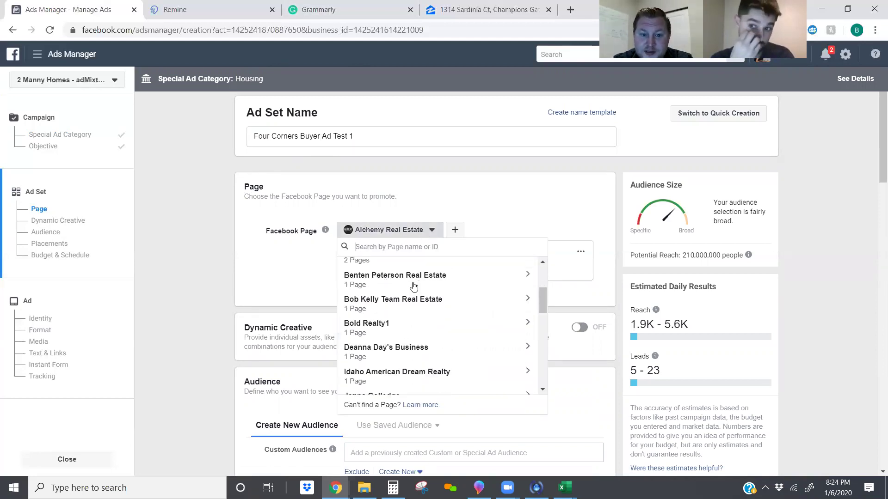
scroll(412, 286, "up", 5)
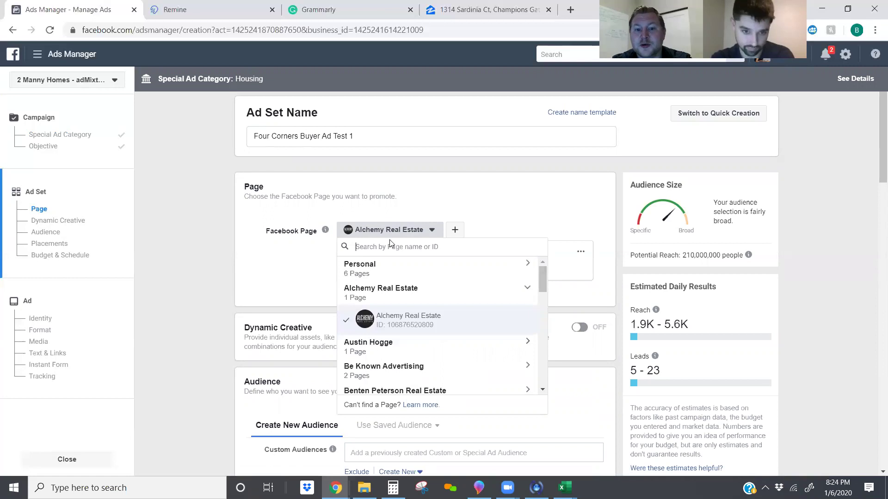
scroll(440, 301, "down", 3)
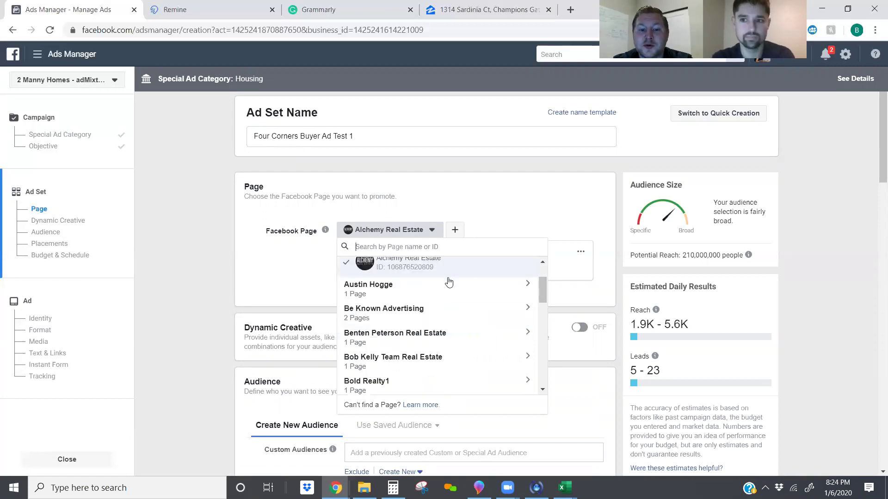
scroll(446, 297, "down", 4)
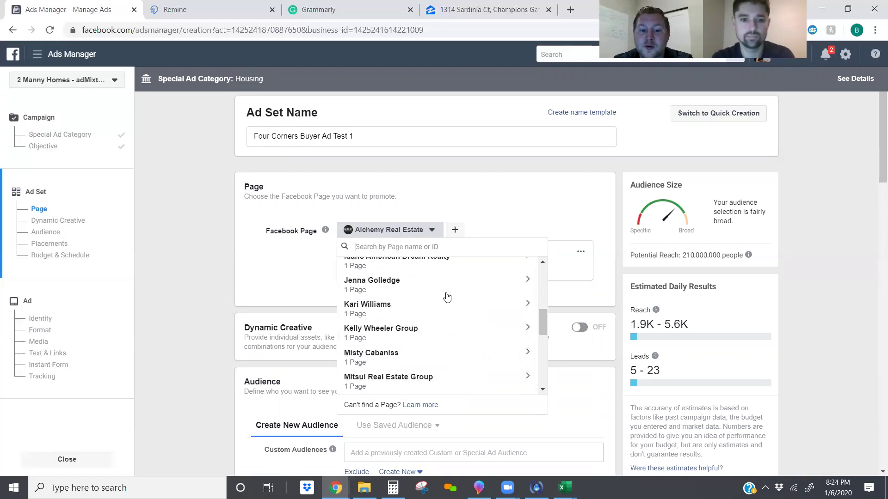
scroll(446, 298, "down", 1)
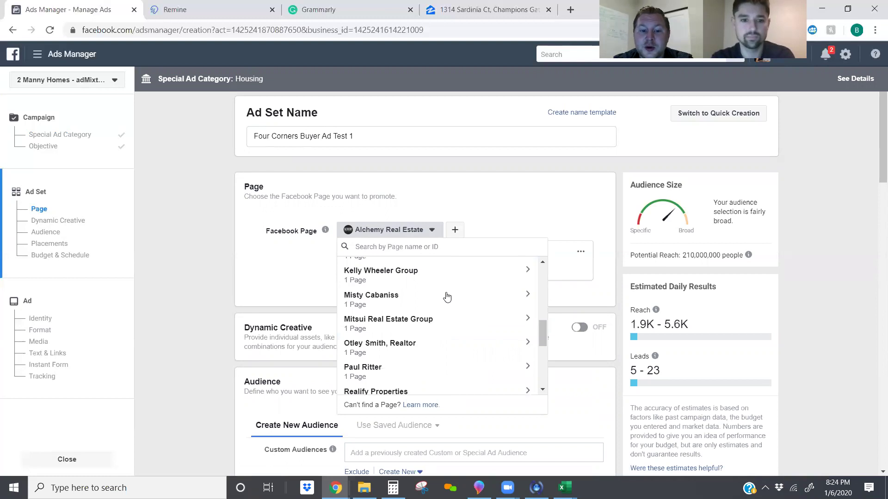
scroll(447, 298, "down", 5)
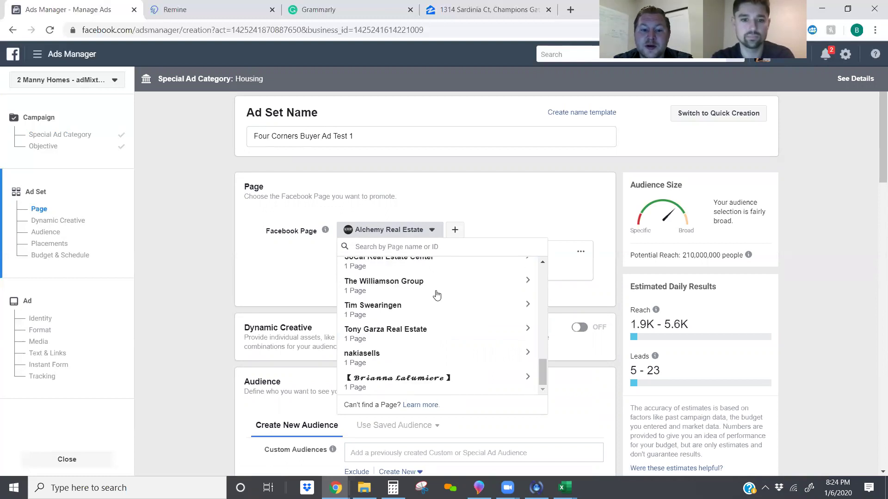
scroll(373, 356, "up", 3)
scroll(376, 356, "up", 2)
scroll(384, 343, "up", 10)
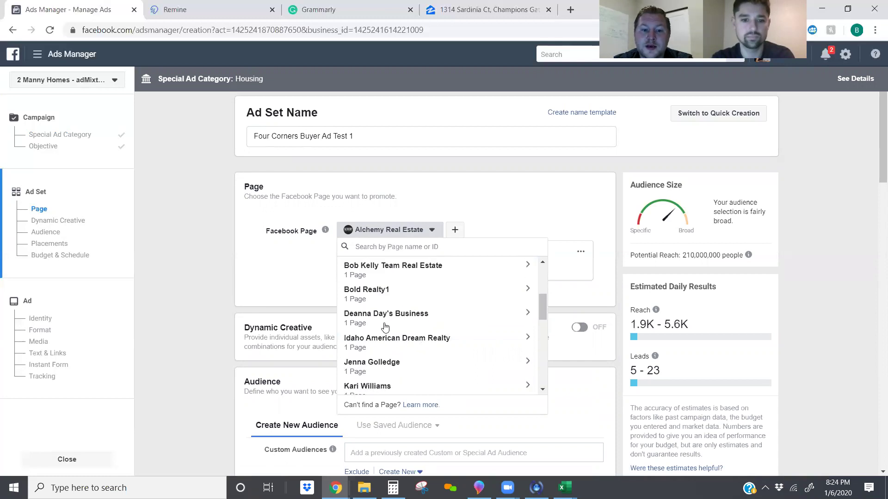
scroll(412, 286, "up", 2)
left_click(414, 279)
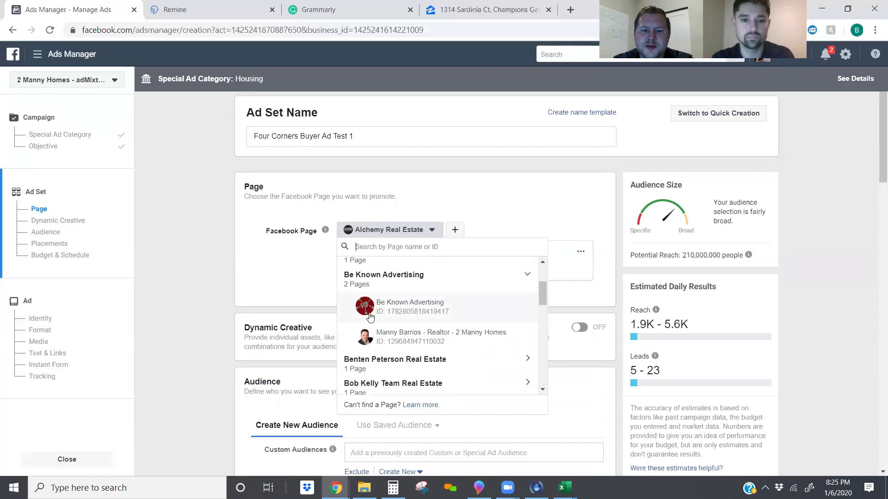
left_click(388, 347)
Add the fourcorners customer list and its four Special Ad Audiences (1%, 1% to 2%, 2% to 3%, 3% to 4%) as custom audiences.
scroll(287, 280, "down", 5)
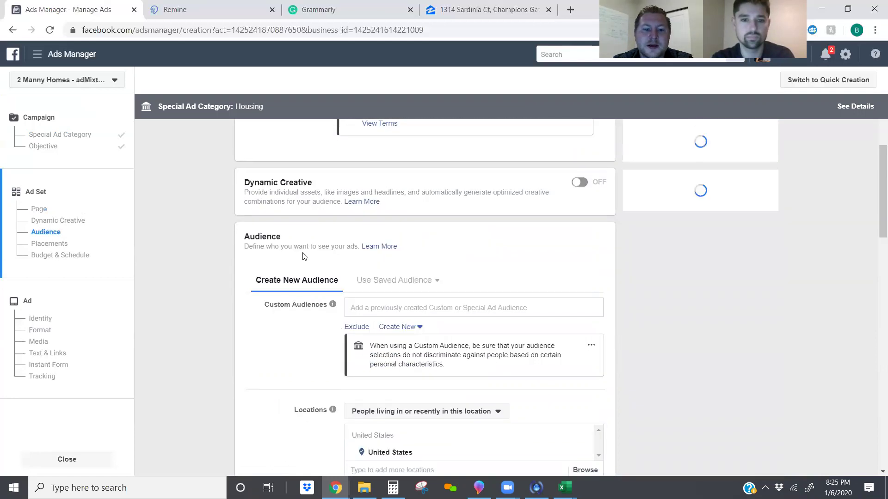
left_click(382, 249)
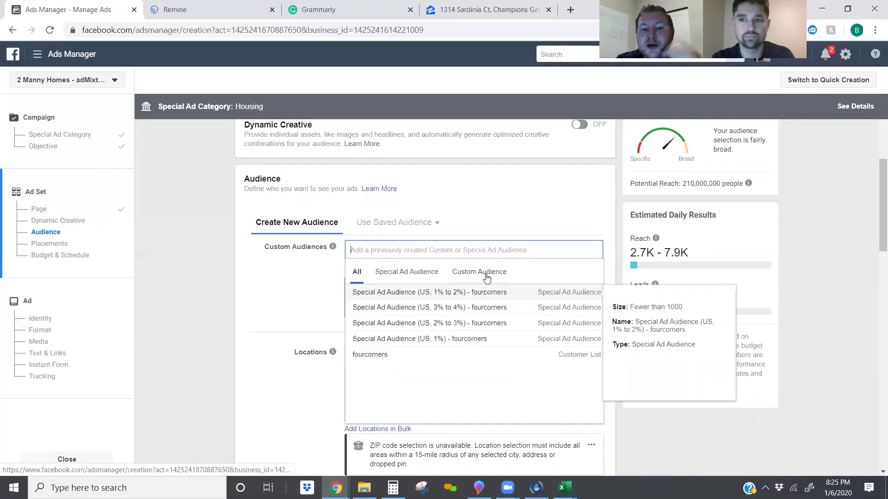
left_click(448, 354)
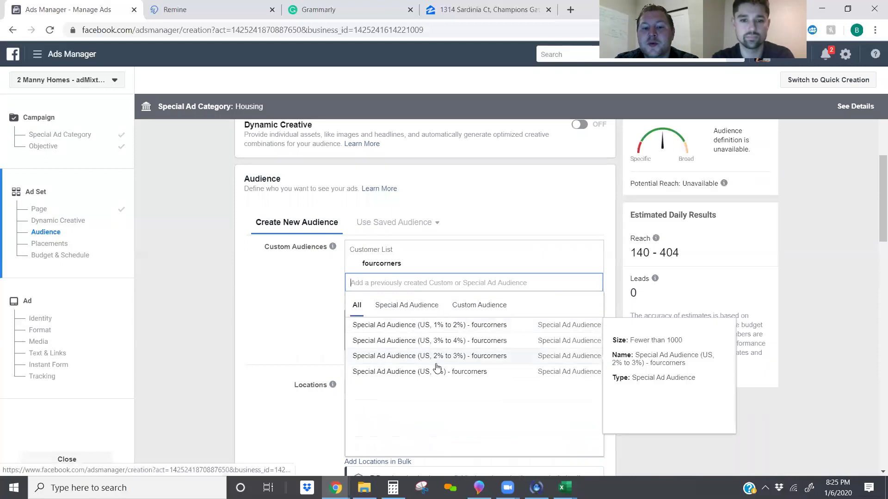
left_click(436, 369)
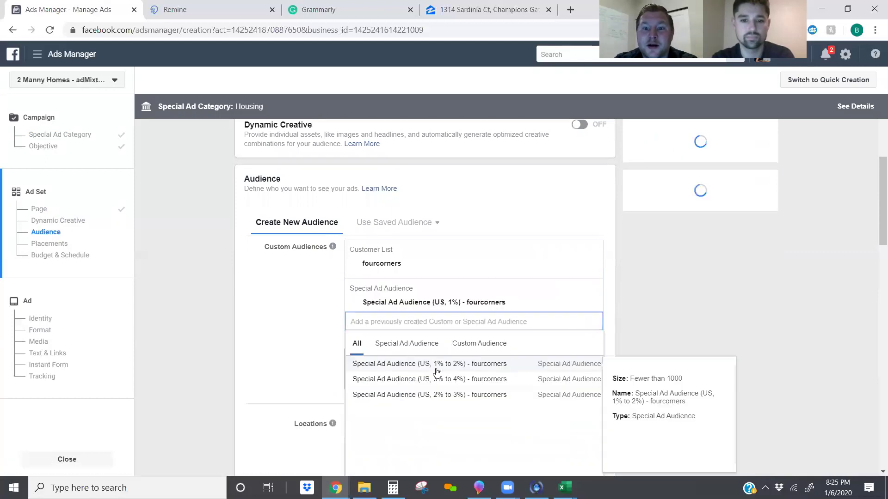
left_click(441, 396)
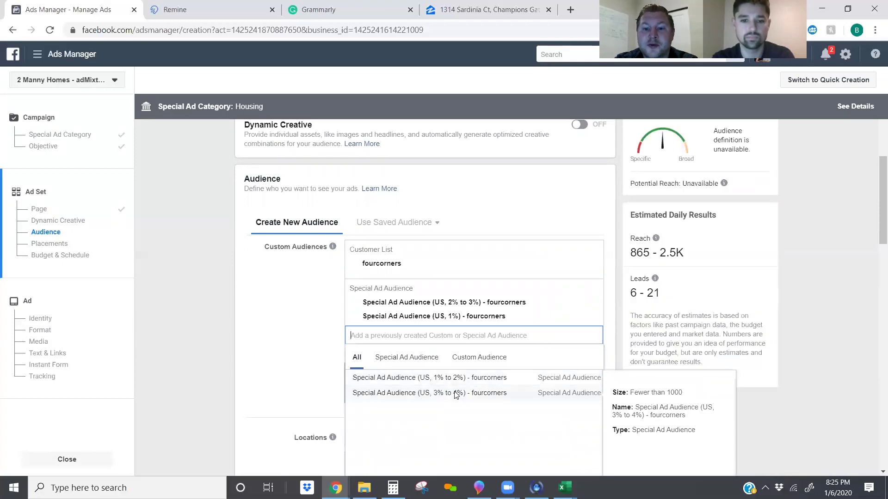
left_click(455, 393)
left_click(453, 392)
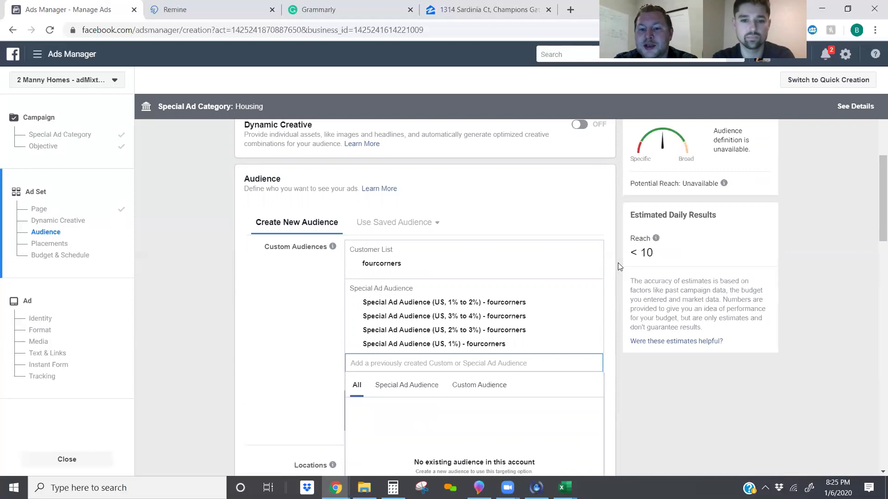
left_click(619, 267)
Review the estimated daily reach and selected audiences, and remove United States from the targeted locations.
scroll(647, 222, "down", 5)
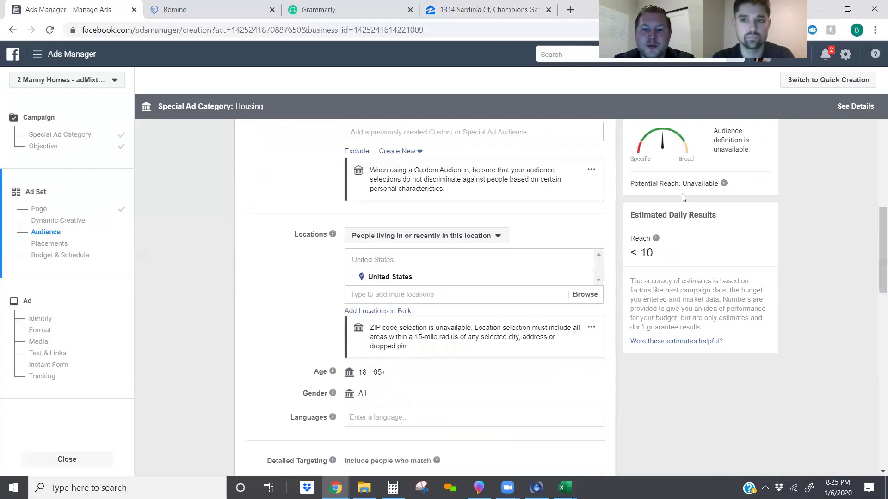
mouse_move(663, 250)
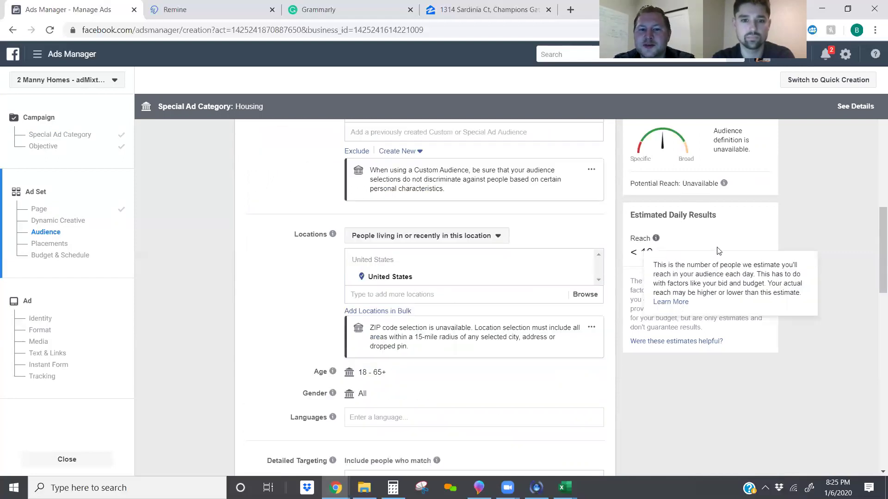
scroll(542, 226, "up", 4)
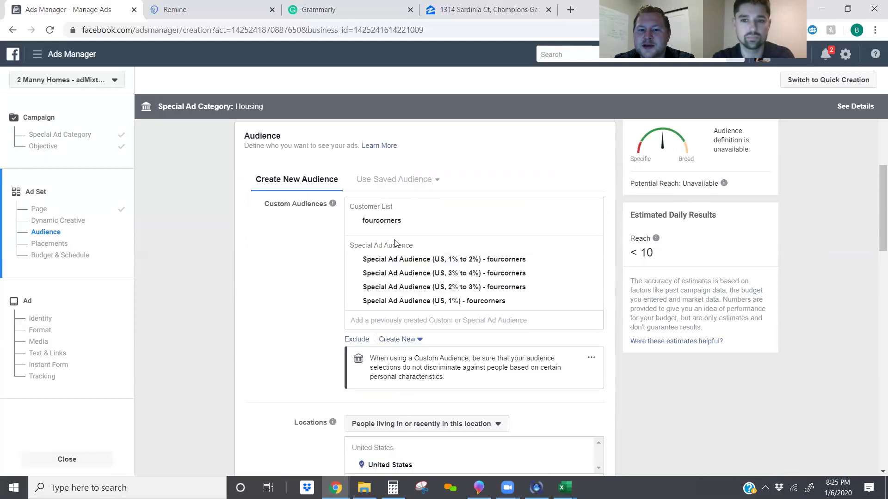
scroll(462, 296, "down", 1)
scroll(462, 259, "up", 1)
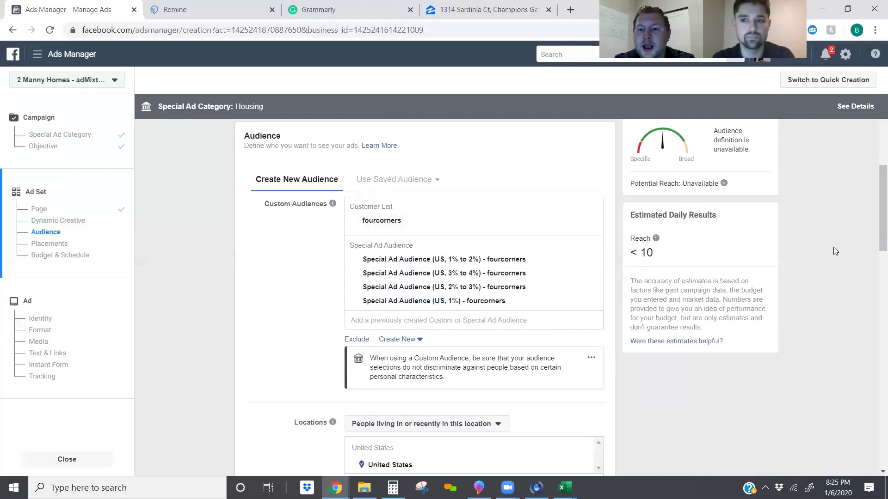
scroll(257, 269, "down", 4)
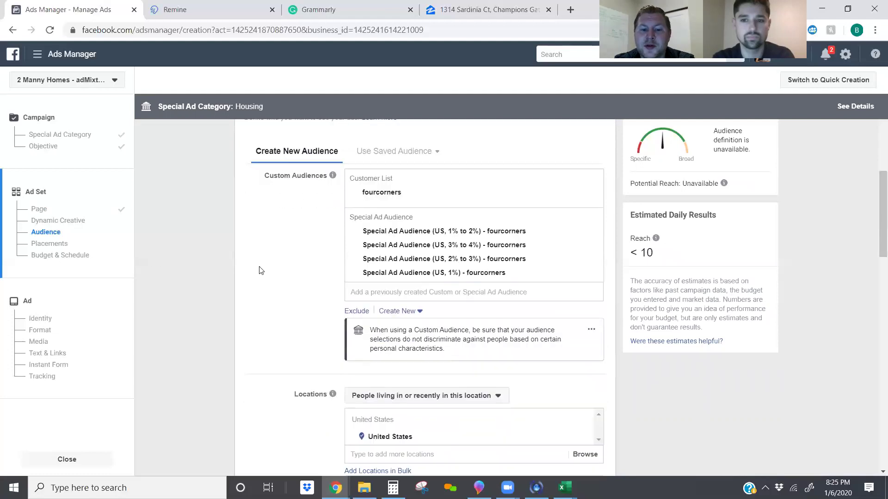
left_click(582, 294)
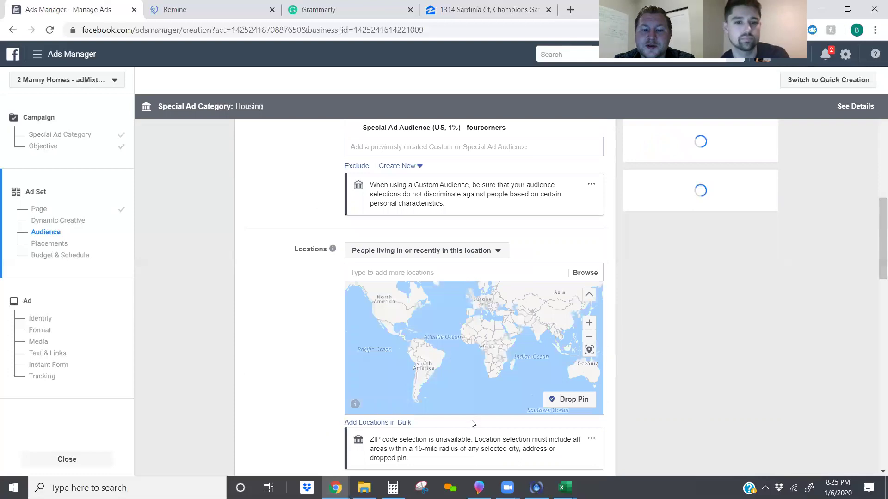
Examine the Orlando and Kissimmee area of Florida on the location targeting map.
scroll(394, 314, "up", 5)
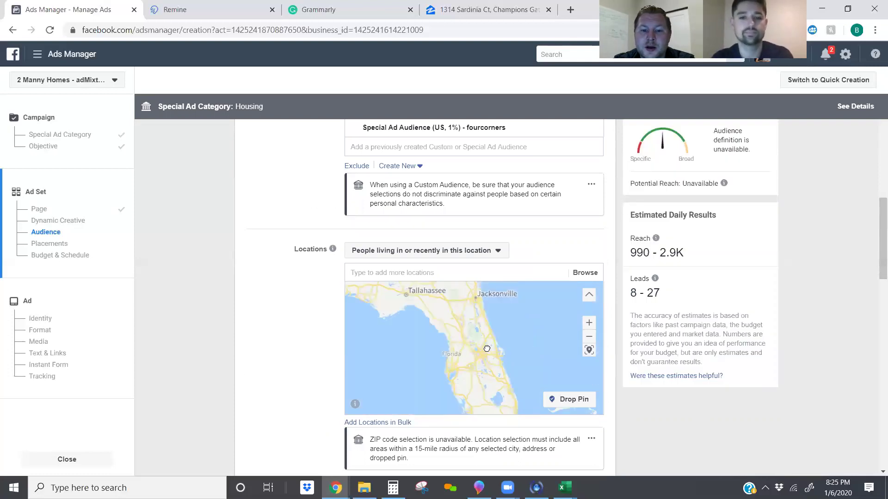
scroll(499, 346, "up", 3)
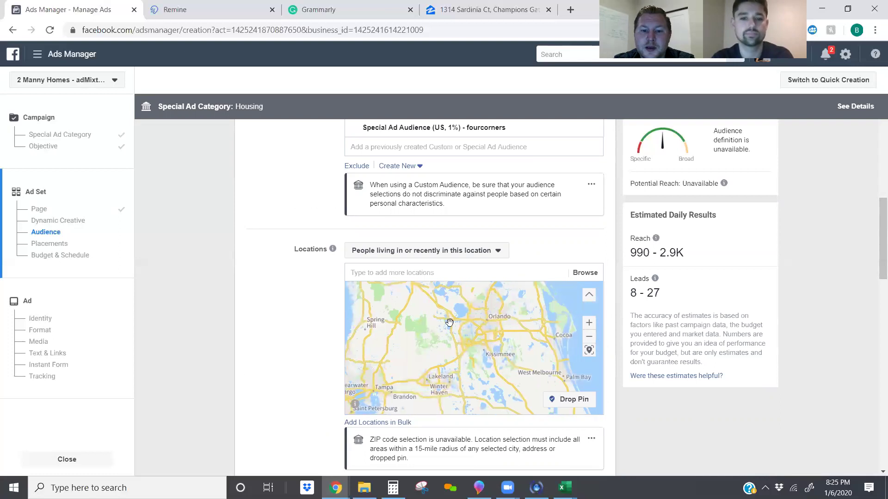
scroll(504, 350, "up", 3)
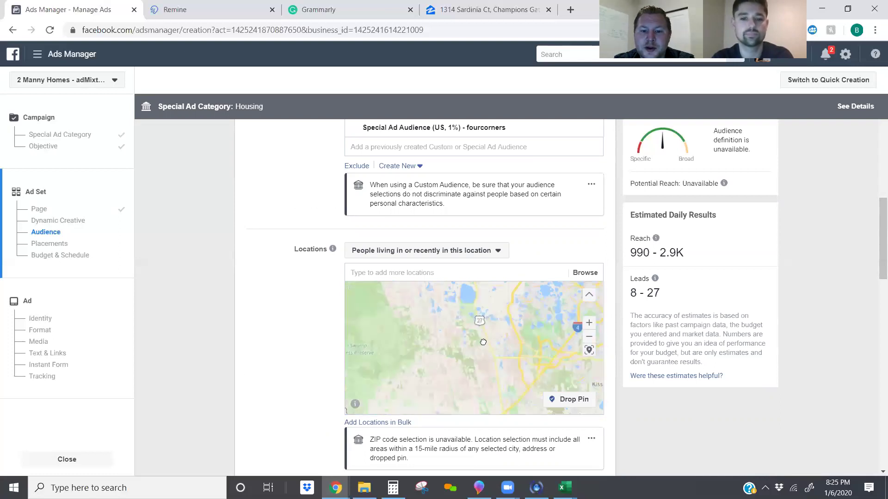
scroll(496, 348, "up", 3)
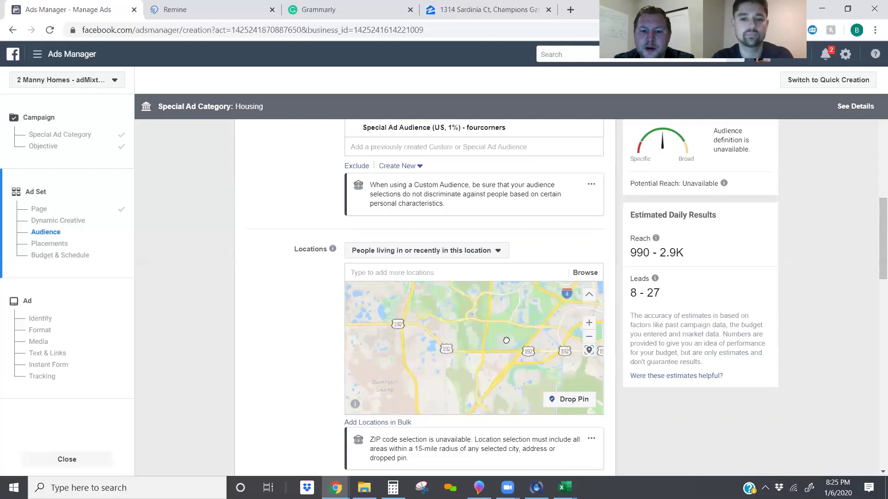
scroll(497, 334, "down", 3)
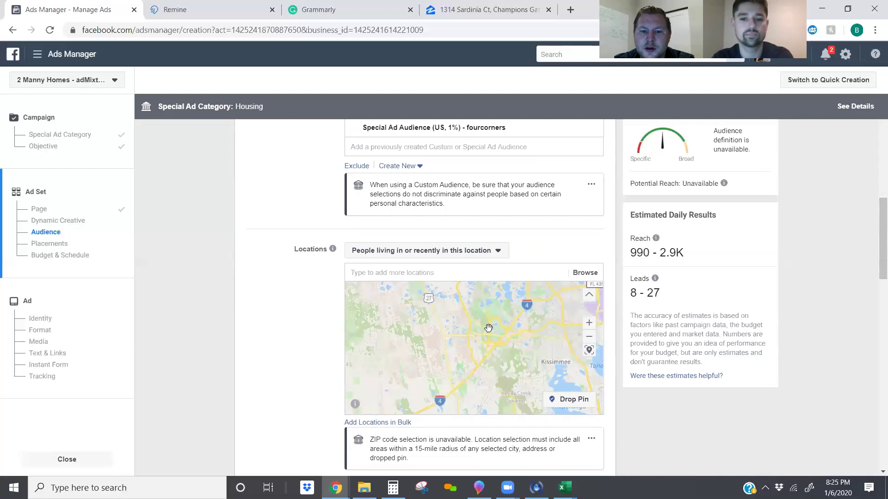
left_click_drag(489, 328, 470, 362)
scroll(470, 362, "down", 3)
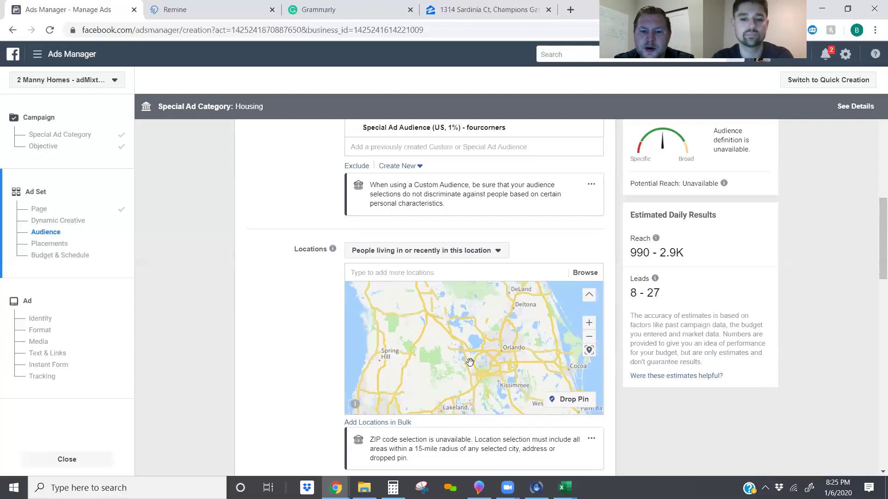
scroll(484, 363, "up", 3)
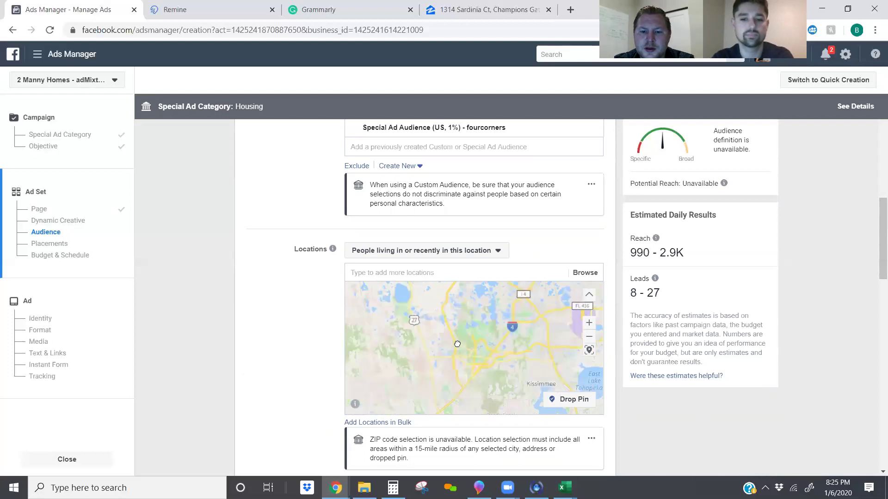
scroll(465, 343, "up", 2)
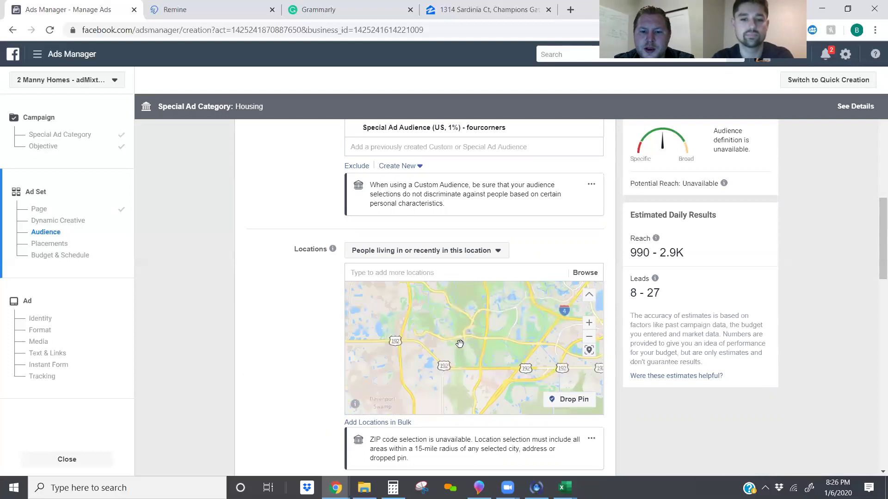
scroll(474, 322, "up", 4)
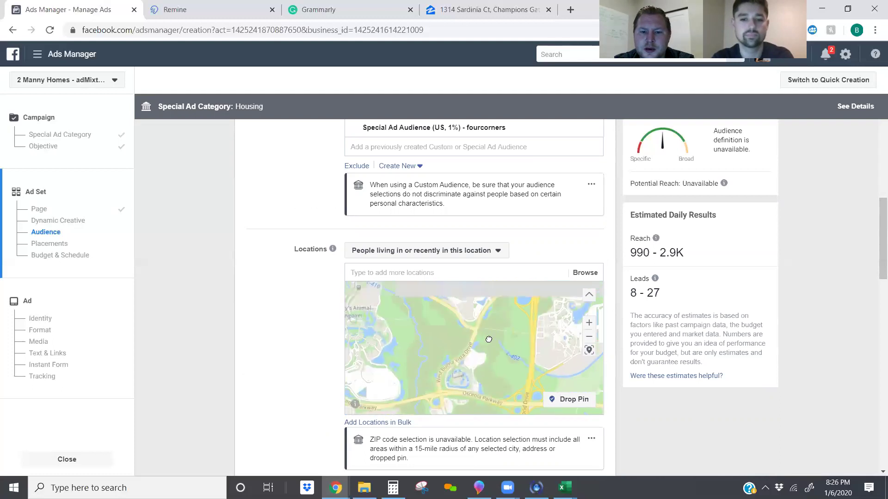
scroll(480, 338, "down", 3)
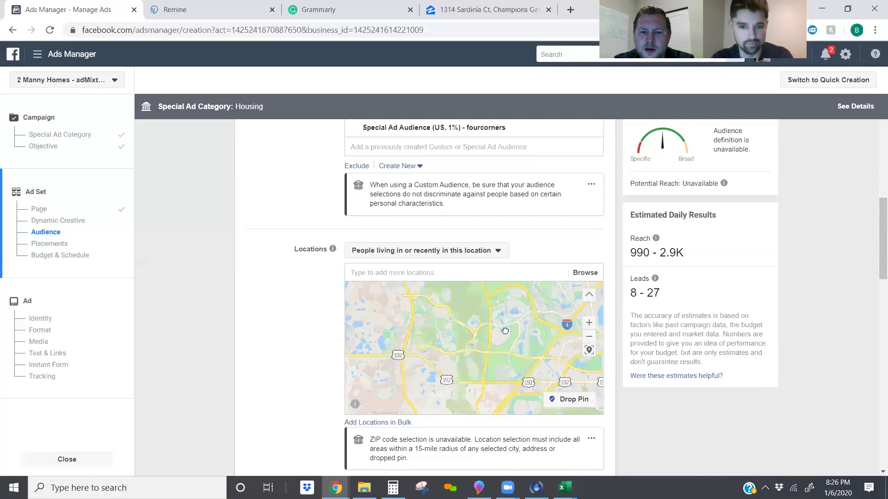
Add the city of Four Corners, Florida, United States as a targeted location.
left_click(437, 272)
type("four c")
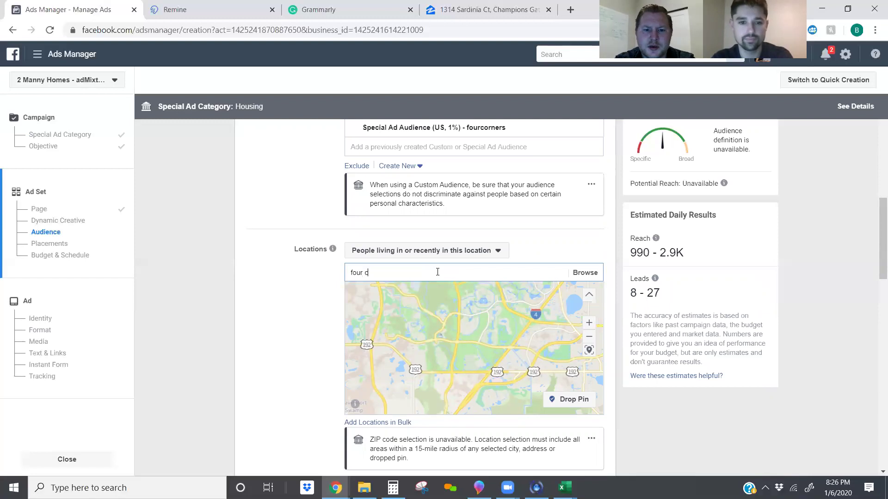
type("orners fl")
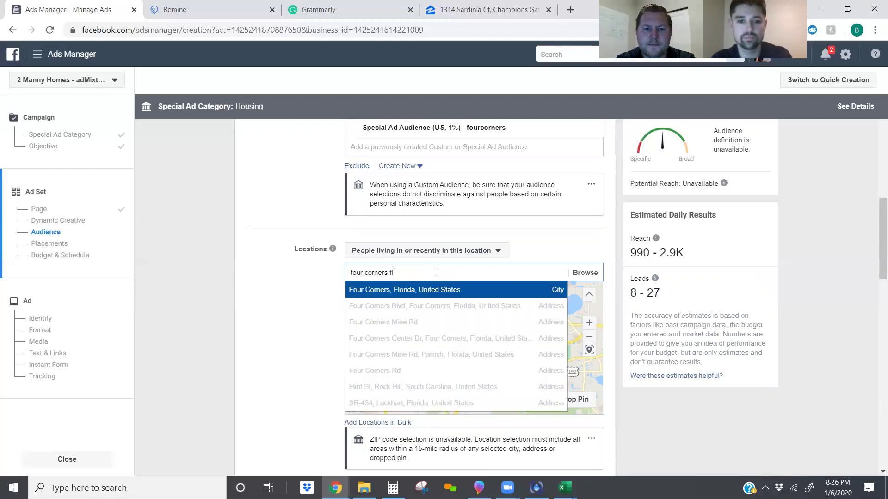
left_click(459, 291)
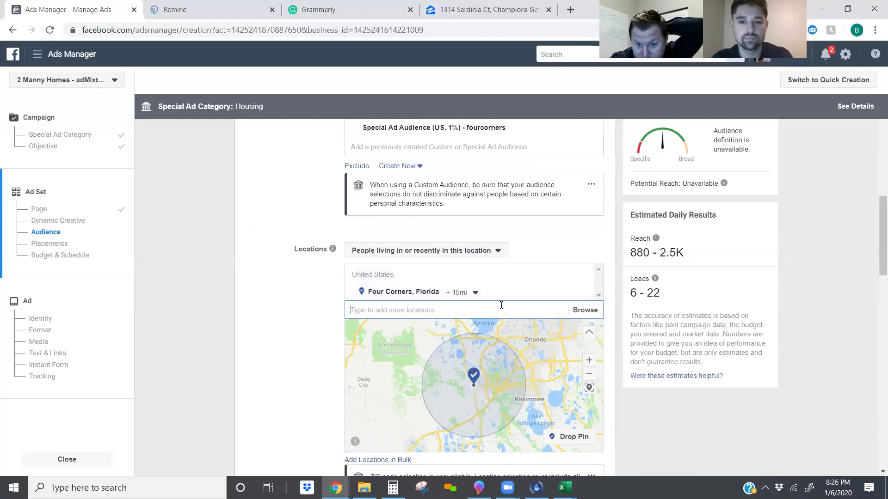
Set the radius around Four Corners to 20 miles and check the estimated daily reach.
left_click(475, 292)
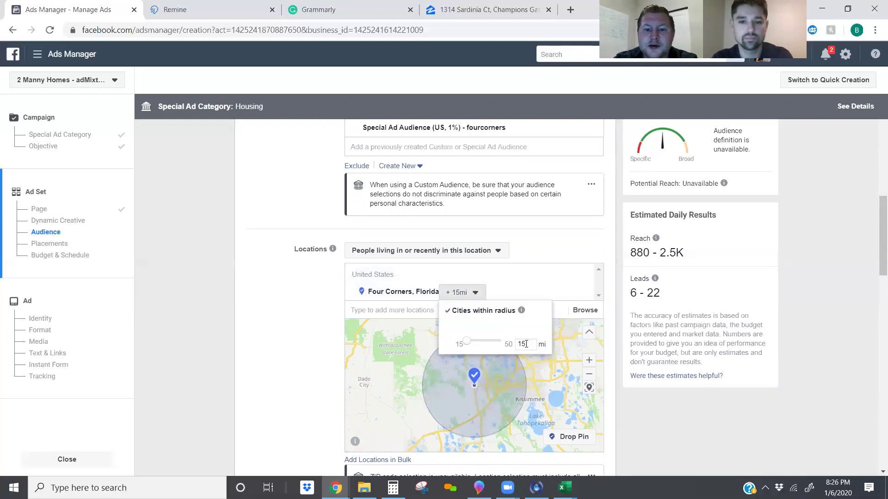
type("20")
key("Return")
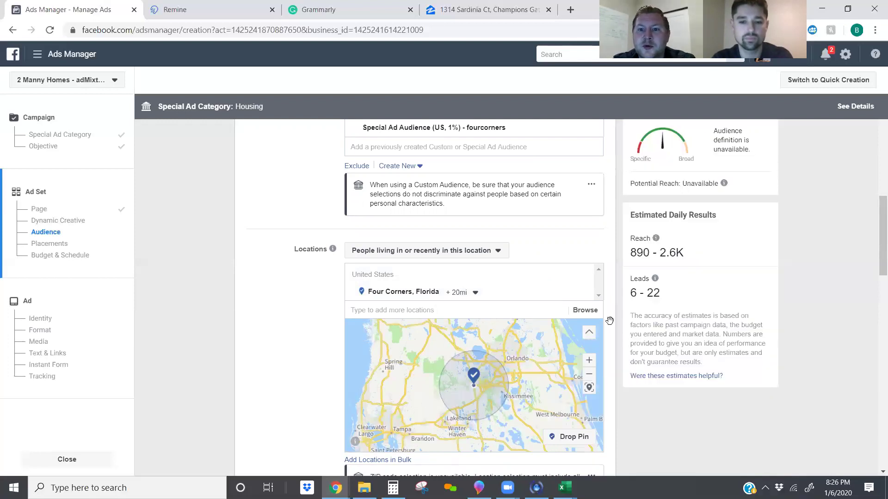
triple_click(638, 252)
left_click(706, 258)
Add the interests Zillow, Trulia, Homes.com and realtor.com to the ad set's detailed targeting.
scroll(778, 271, "down", 1)
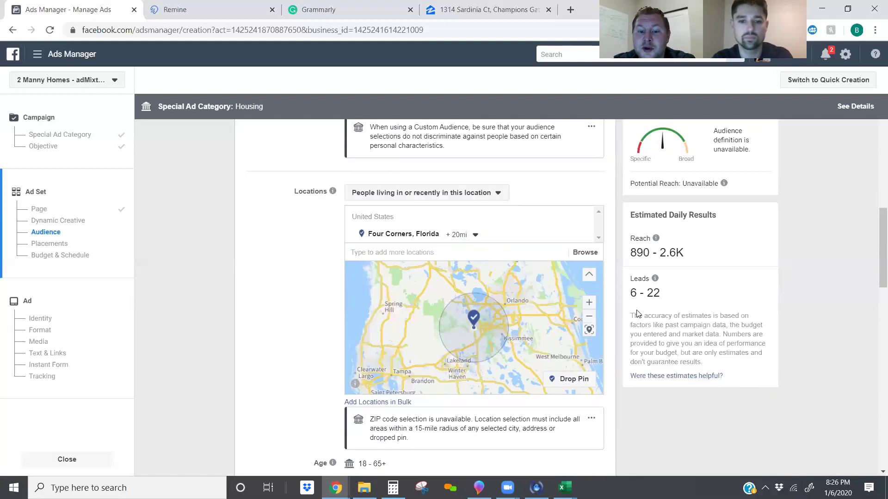
scroll(590, 397, "down", 5)
scroll(280, 322, "down", 1)
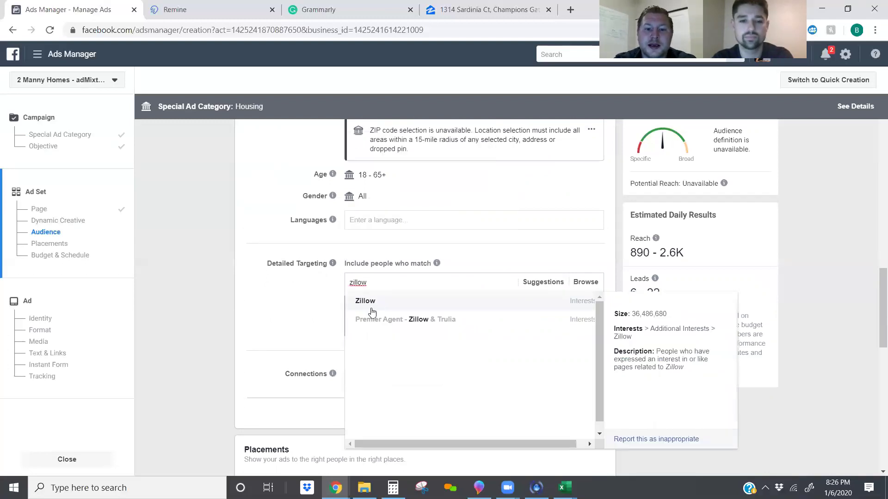
left_click(370, 304)
type("tri")
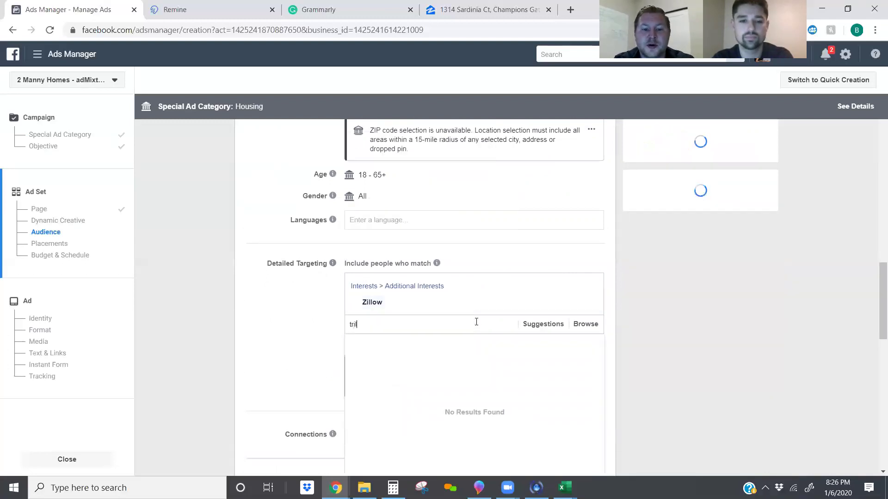
type("lia")
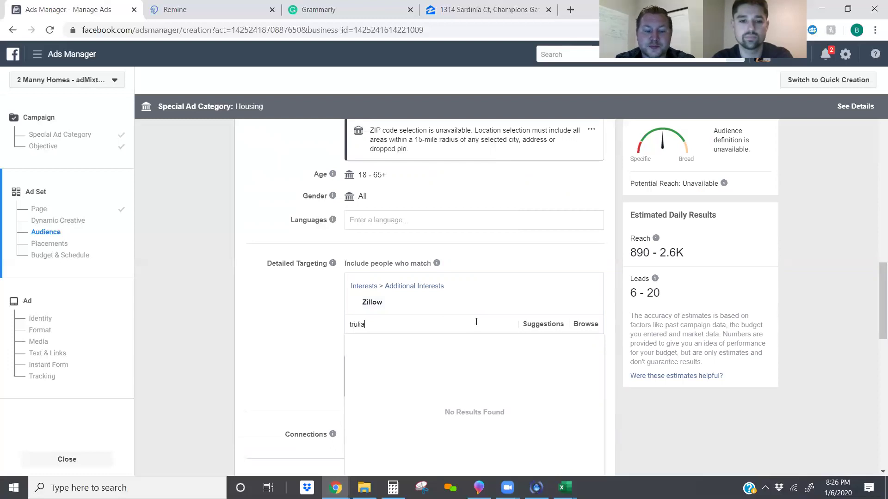
left_click(422, 344)
type("homes.com")
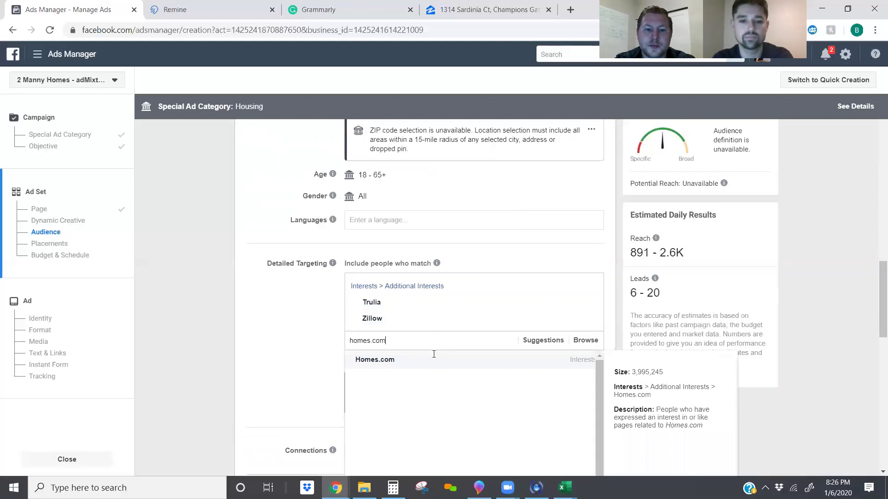
left_click(434, 359)
type("realtor.c")
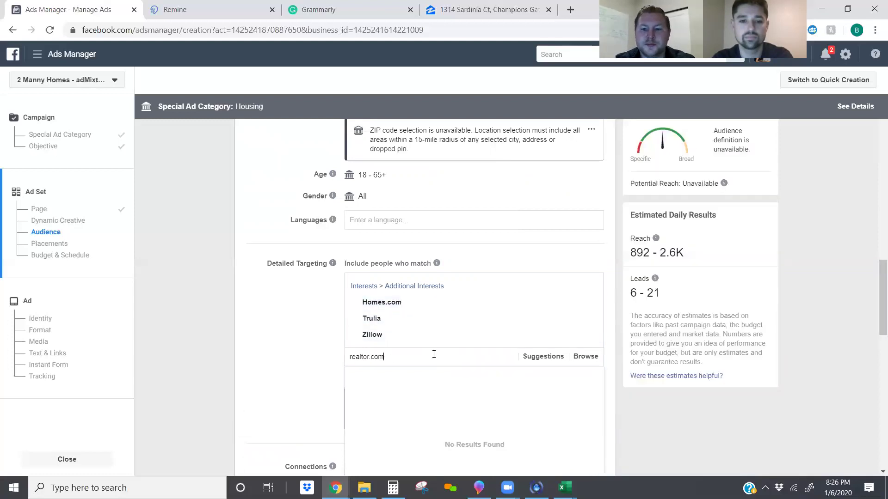
left_click(504, 375)
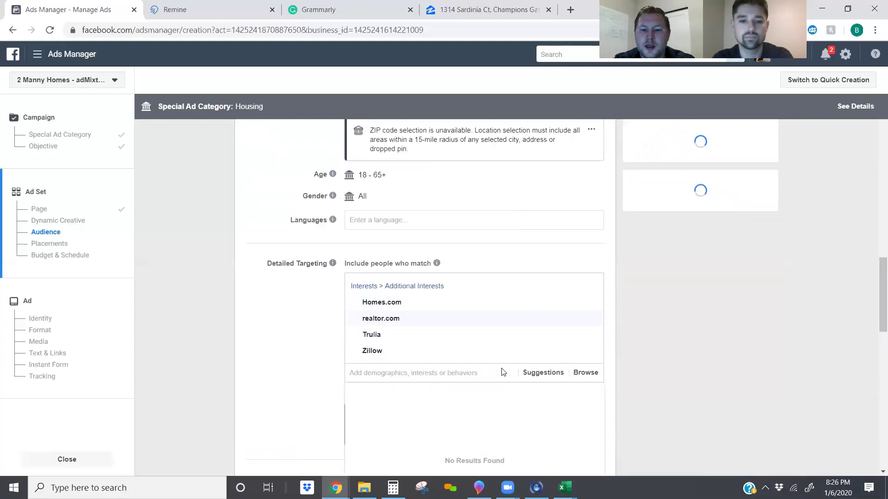
Add the suggested interests House Hunting, First-time buyer and Starter home to the detailed targeting.
scroll(409, 317, "down", 2)
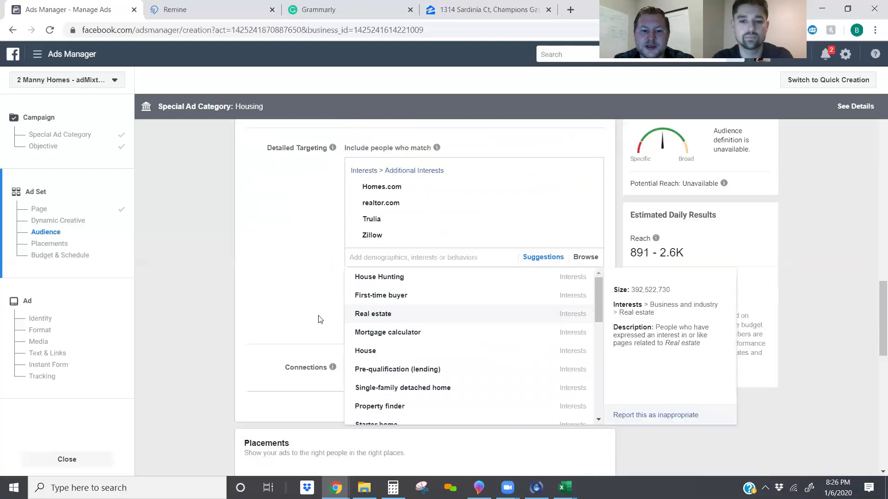
left_click(405, 281)
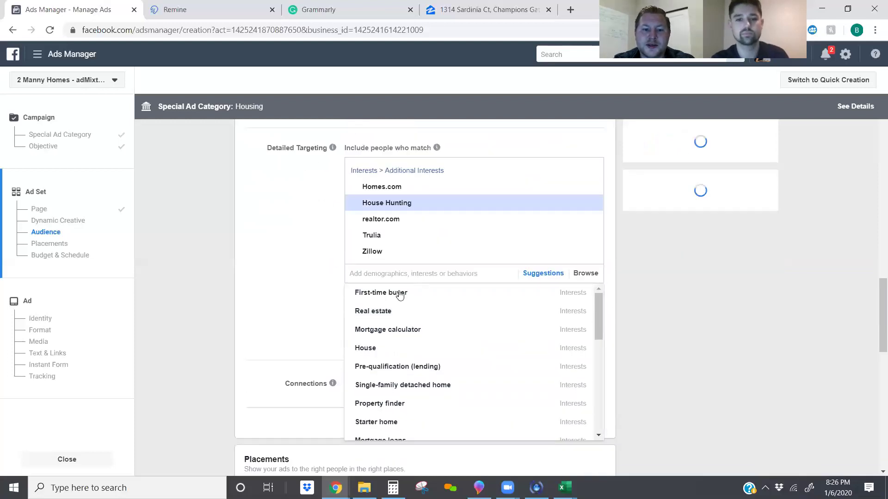
left_click(419, 290)
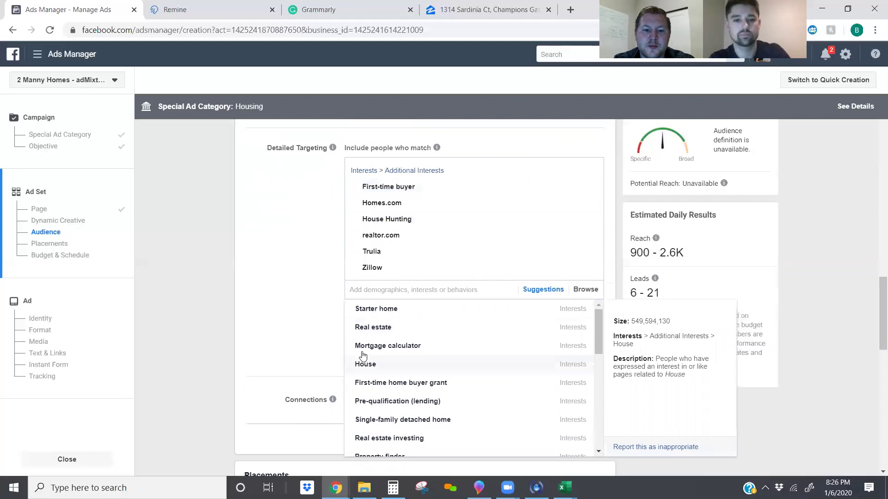
left_click(379, 310)
Add the suggested interests Mortgage calculator, Pre-qualification (lending), Real estate investing and Single-family detached home.
scroll(311, 297, "down", 1)
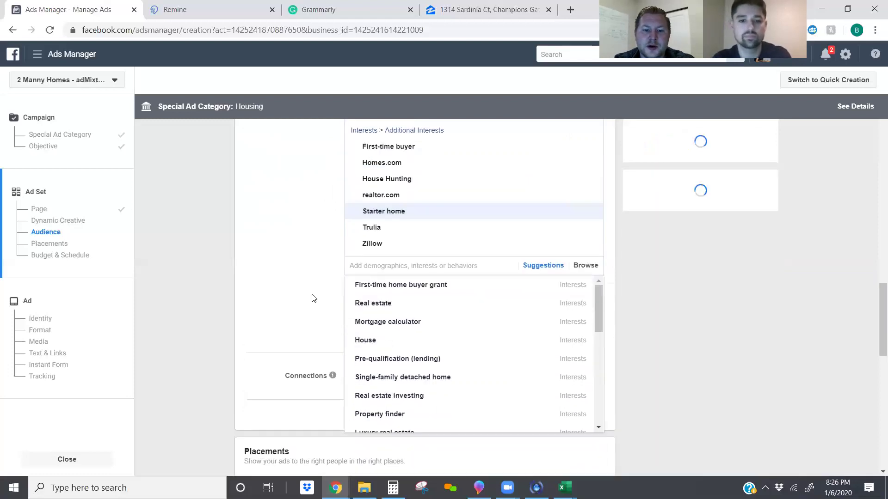
mouse_move(394, 344)
left_click(447, 340)
left_click(397, 341)
left_click(393, 379)
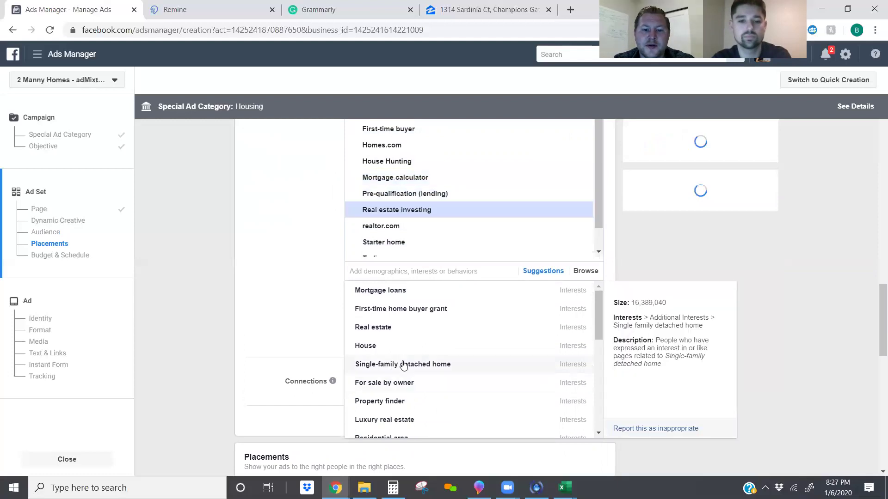
left_click(403, 365)
Add the suggested interests Luxury real estate, For sale by owner, Property finder and Residential area.
mouse_move(425, 221)
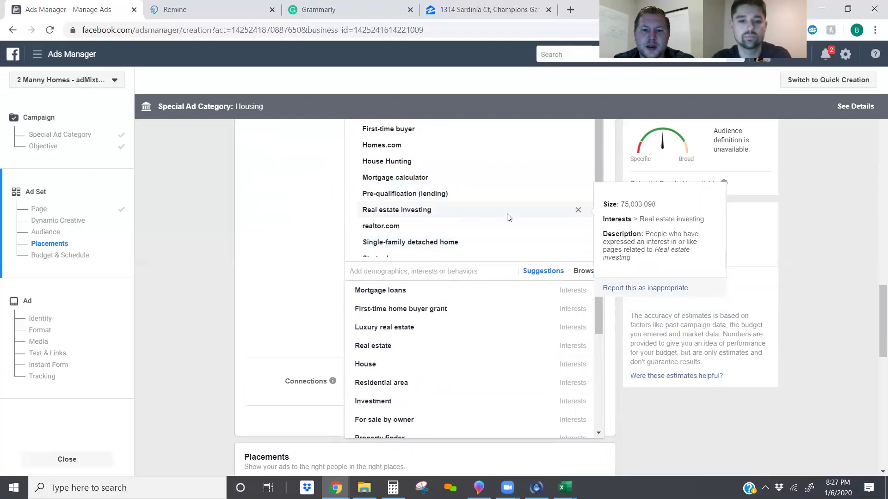
mouse_move(365, 328)
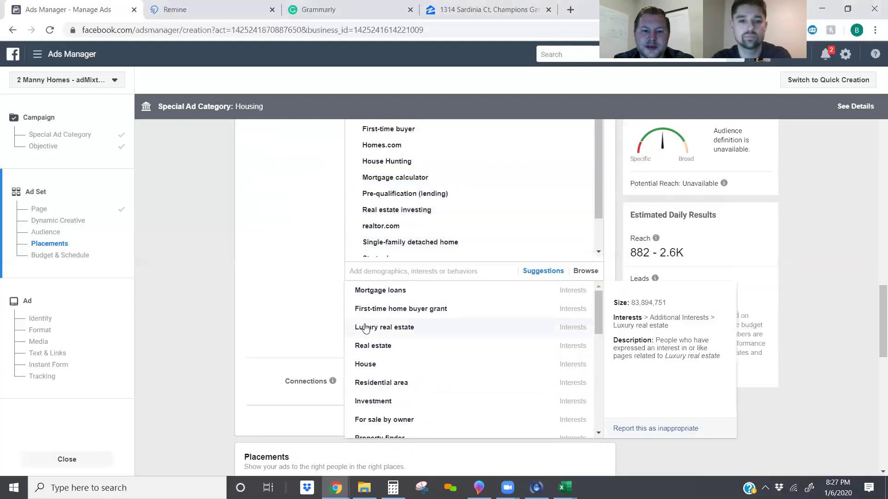
left_click(401, 332)
mouse_move(452, 317)
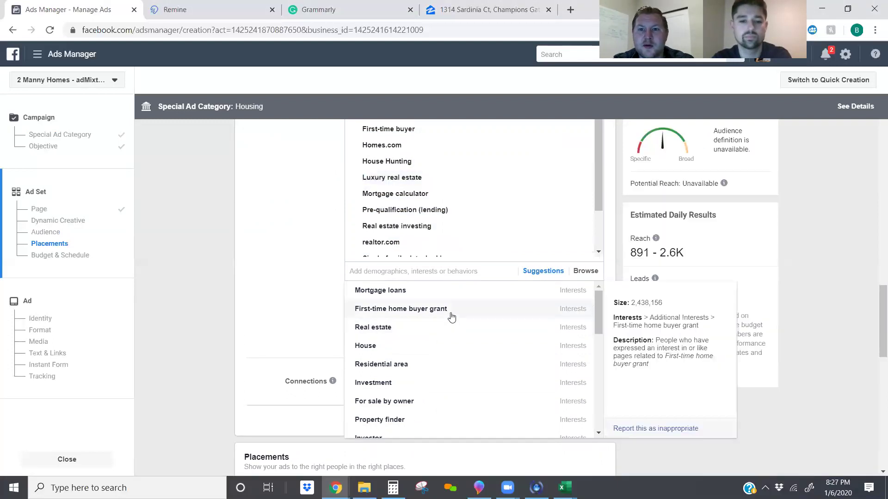
scroll(312, 302, "down", 1)
mouse_move(431, 328)
scroll(431, 327, "down", 1)
mouse_move(438, 295)
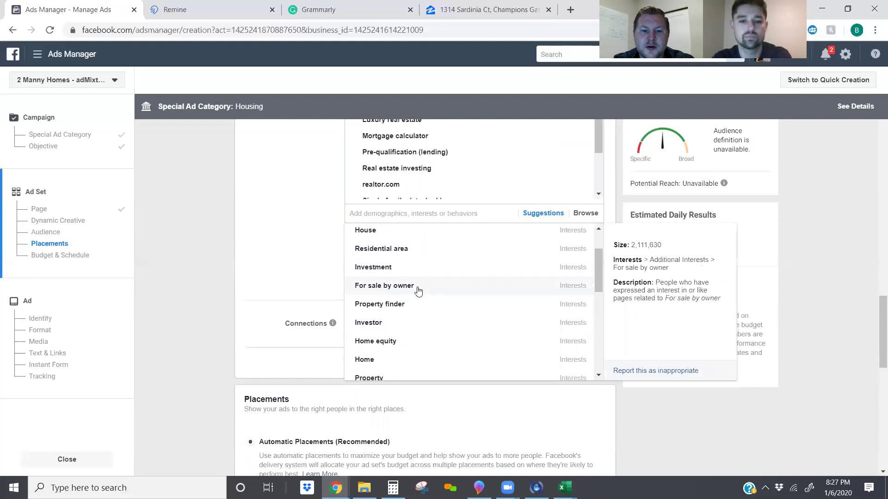
left_click(418, 289)
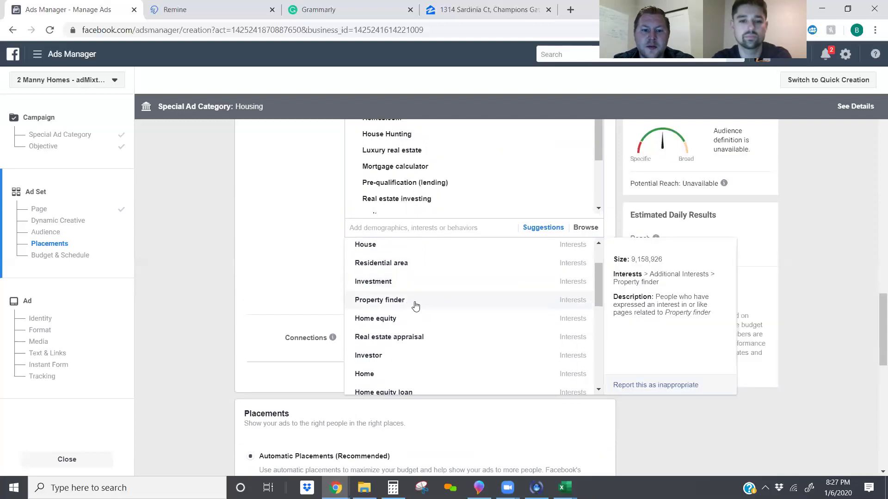
left_click(415, 306)
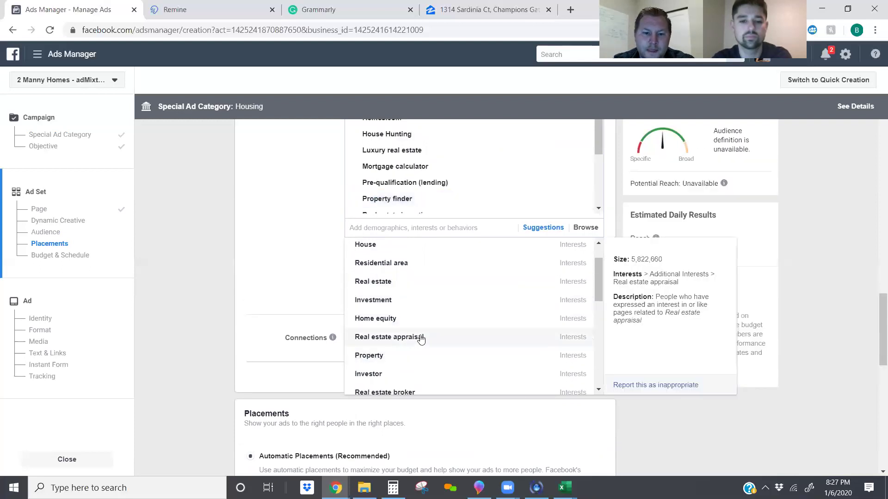
scroll(418, 328, "up", 2)
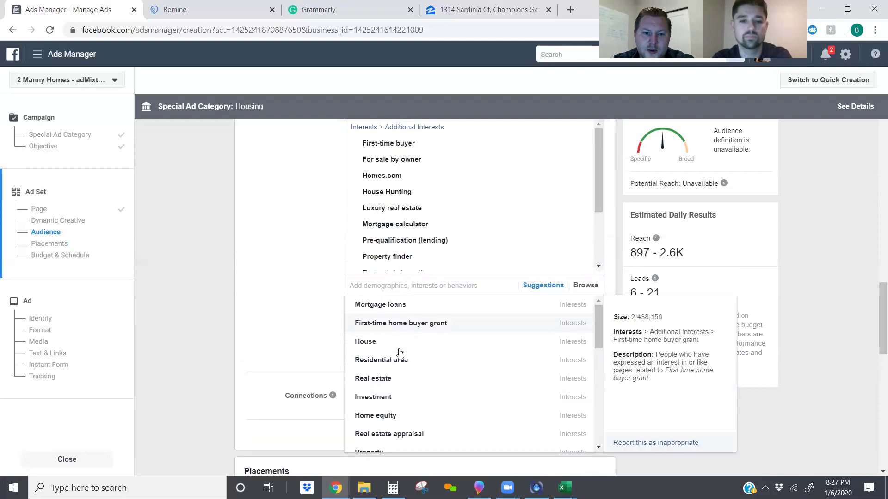
left_click(401, 364)
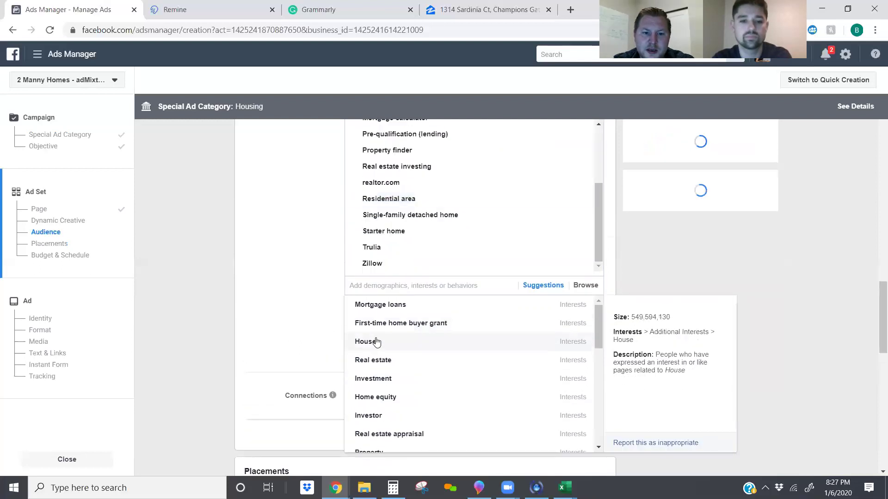
Add the suggested interests First-time home buyer grant and Credit Karma to the detailed targeting.
left_click(384, 323)
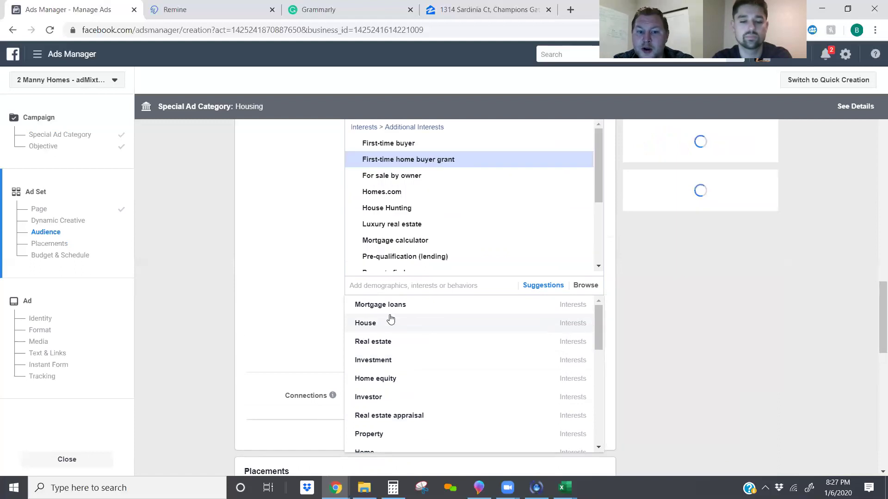
scroll(397, 323, "down", 4)
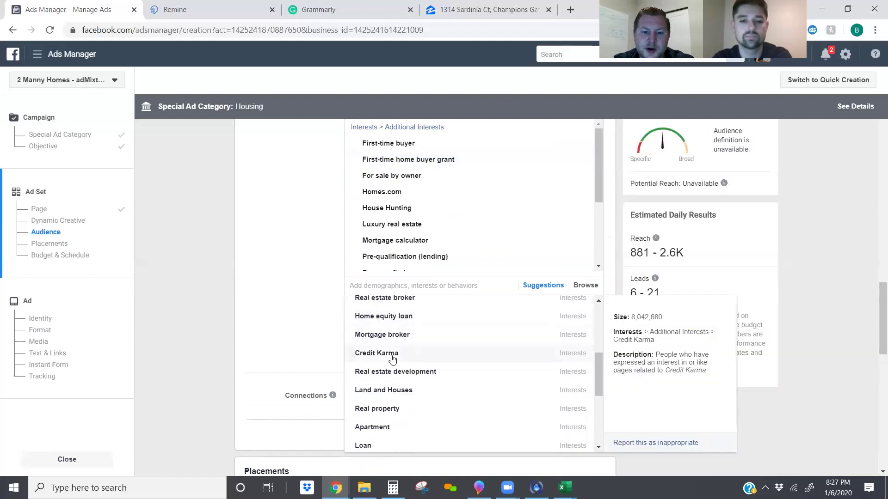
left_click(393, 354)
scroll(411, 347, "down", 3)
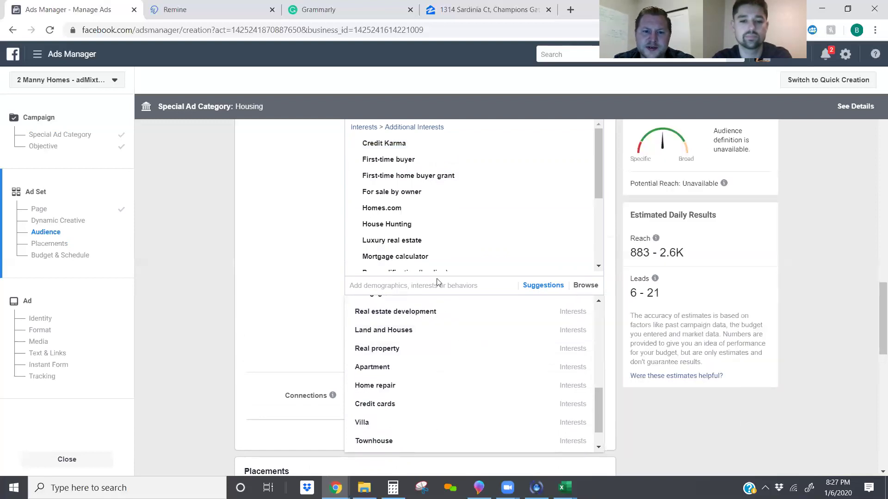
Search the detailed targeting for "credit ses" and add the interest Credit Sesame.
left_click(439, 285)
type("credit ses")
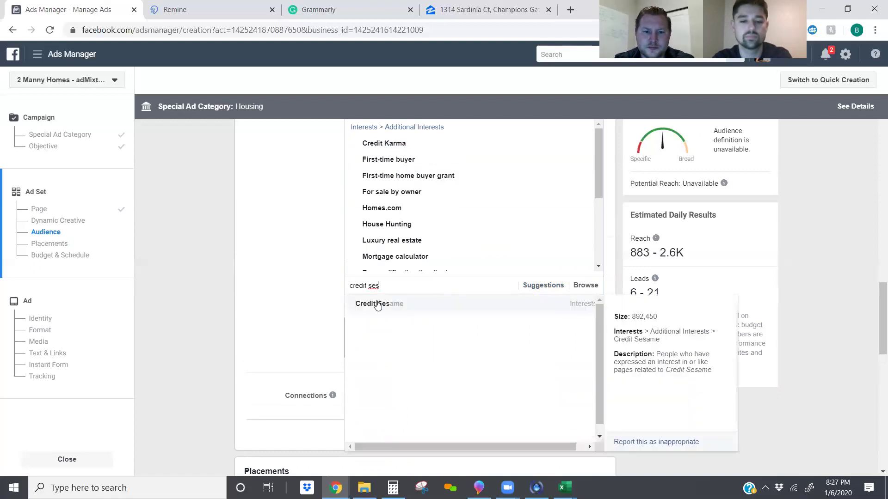
key("Return")
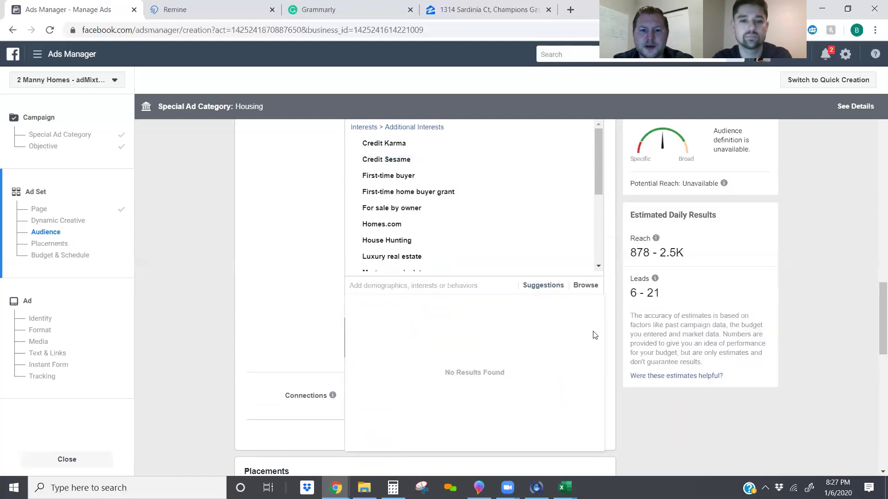
scroll(479, 224, "down", 6)
scroll(495, 264, "up", 6)
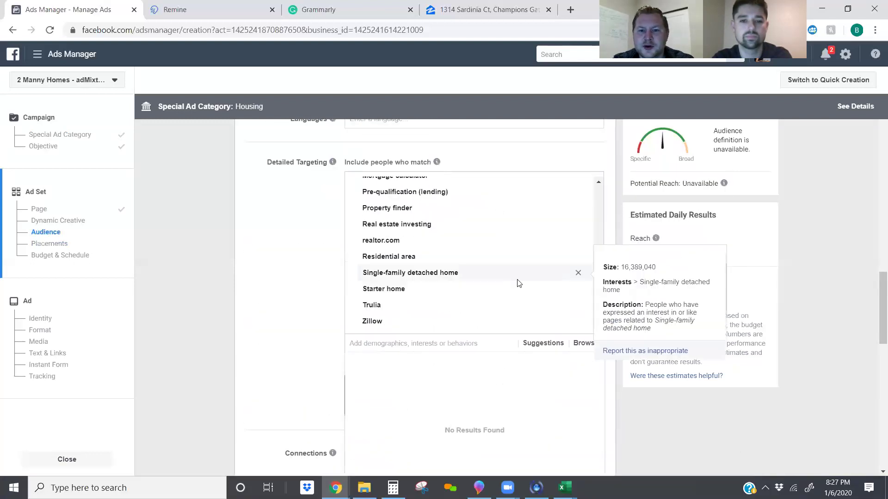
left_click(832, 340)
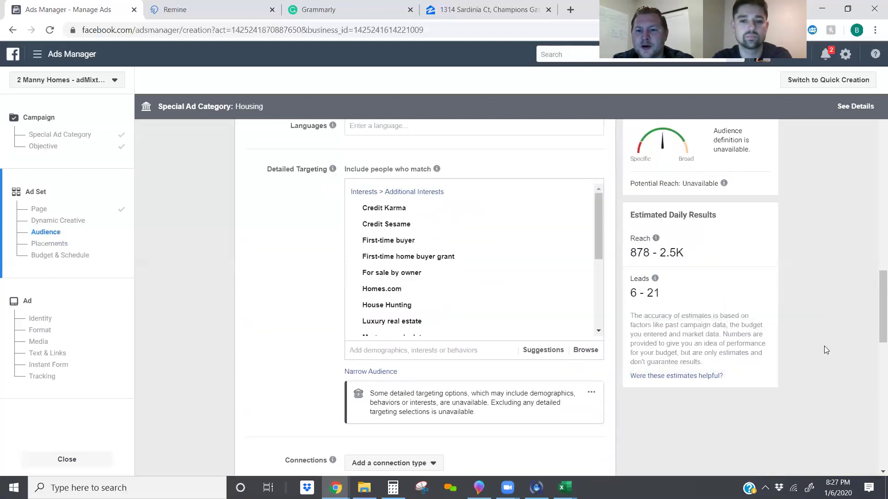
Set the ad set's daily budget to $7.50 and continue to the ad setup.
scroll(560, 268, "up", 3)
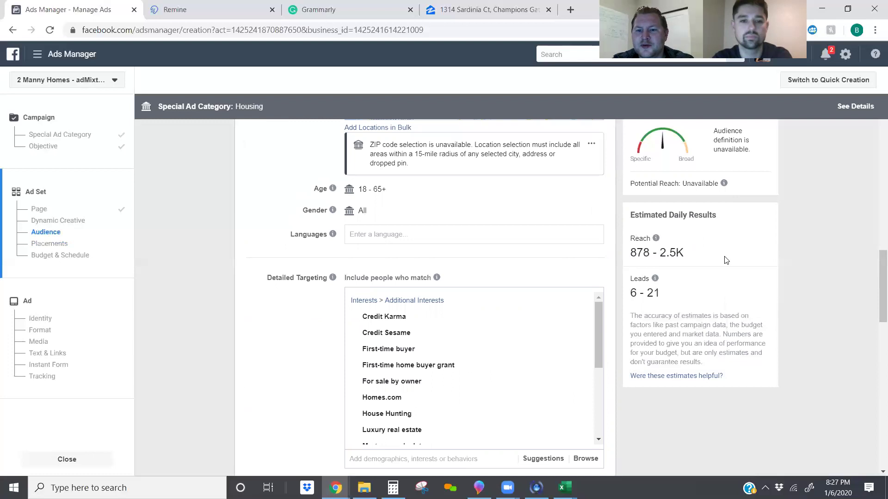
scroll(649, 284, "down", 5)
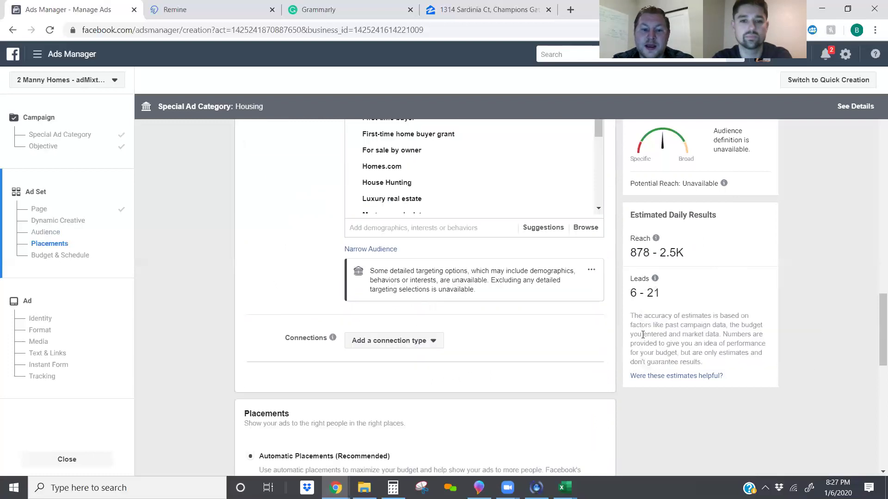
scroll(476, 347, "down", 4)
scroll(476, 347, "down", 5)
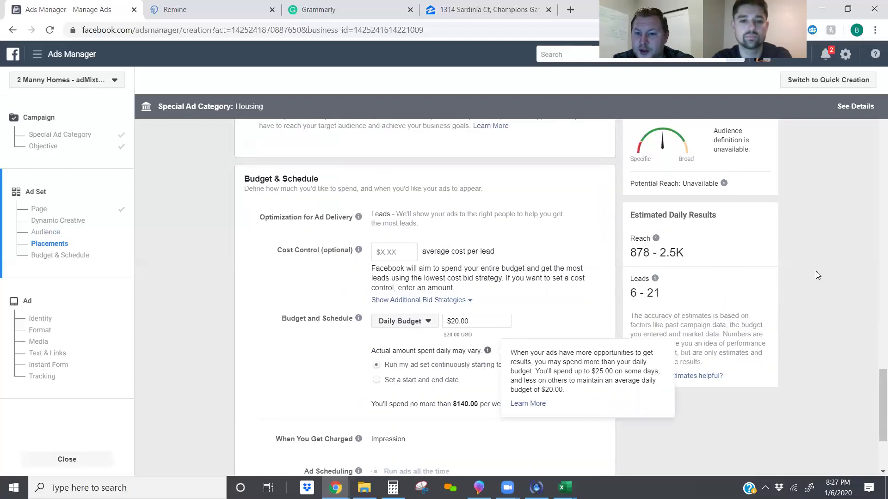
left_click(485, 320)
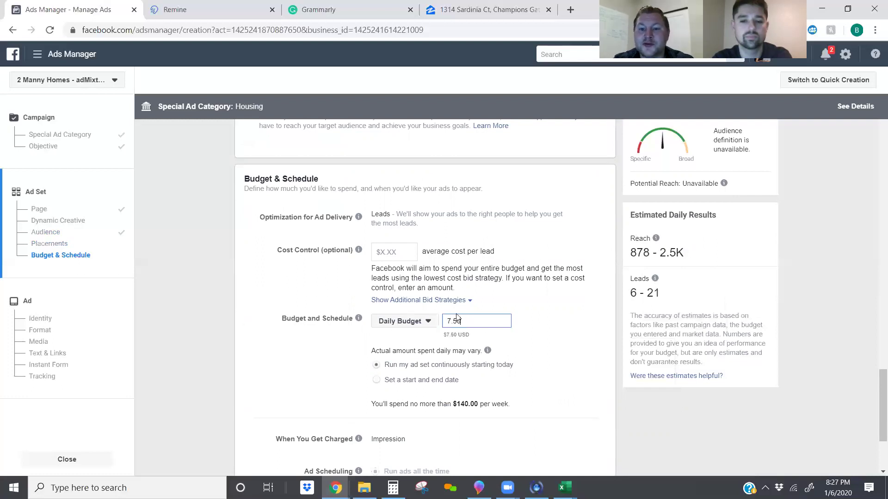
triple_click(651, 254)
left_click(649, 279)
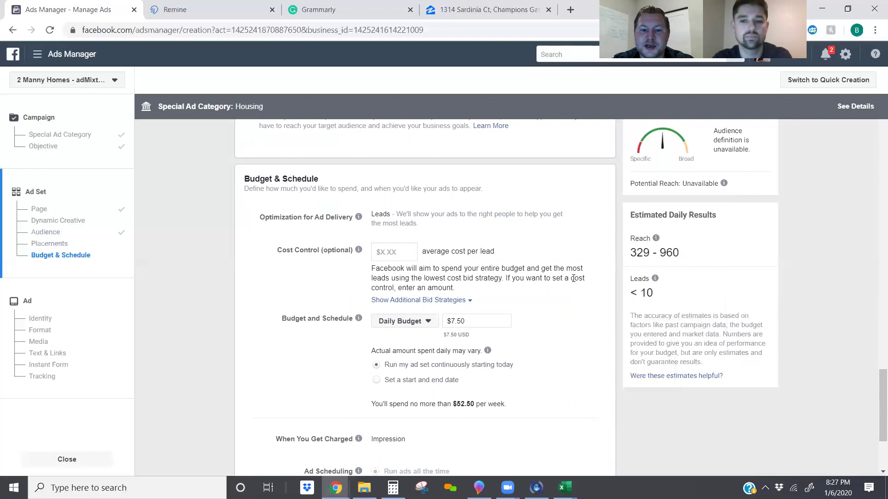
scroll(568, 340, "down", 3)
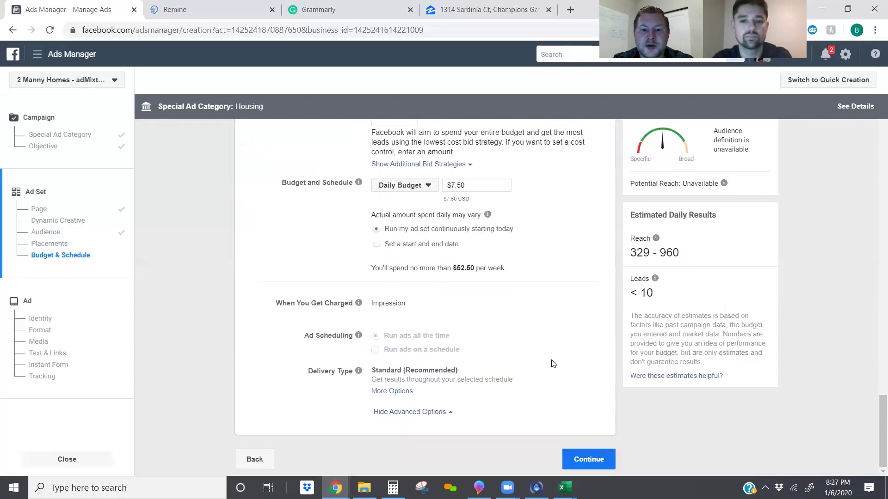
left_click(587, 465)
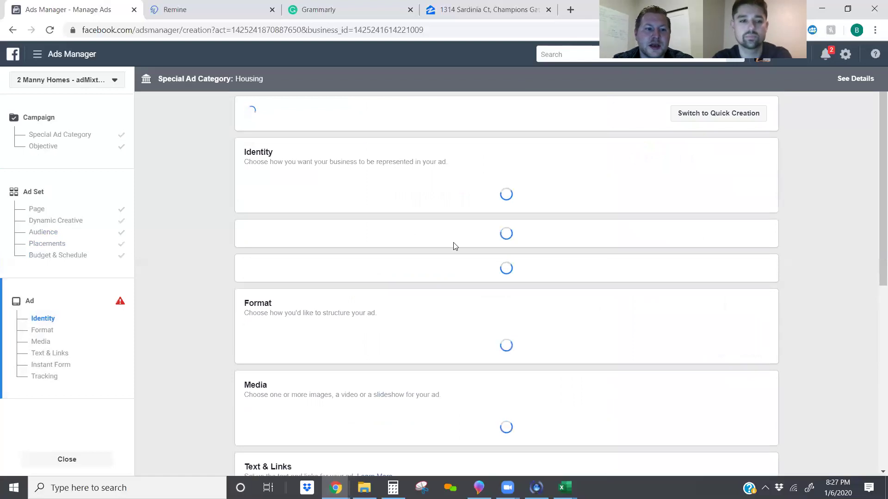
Return to the ad set's placements and switch from automatic to manually edited placements.
left_click(64, 244)
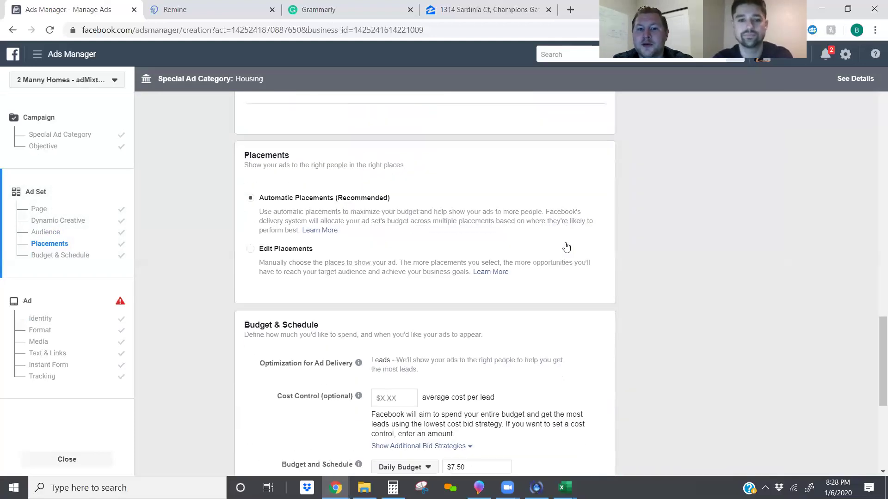
scroll(573, 243, "up", 15)
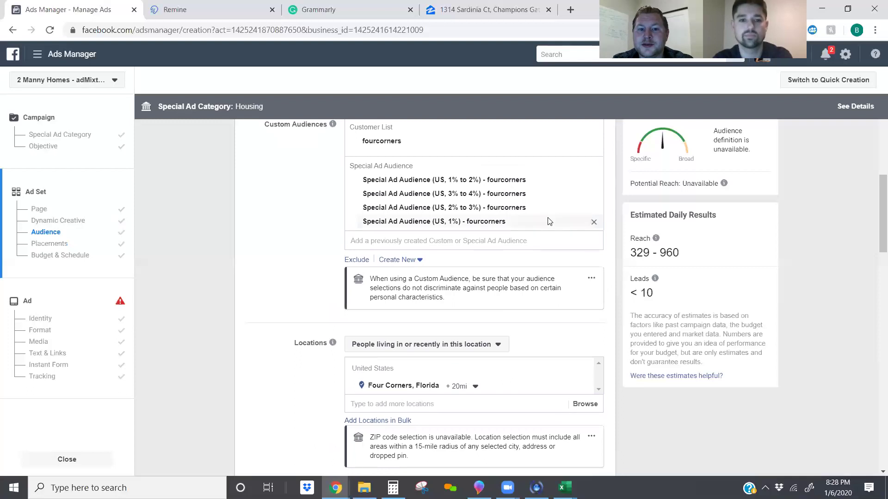
scroll(357, 219, "down", 7)
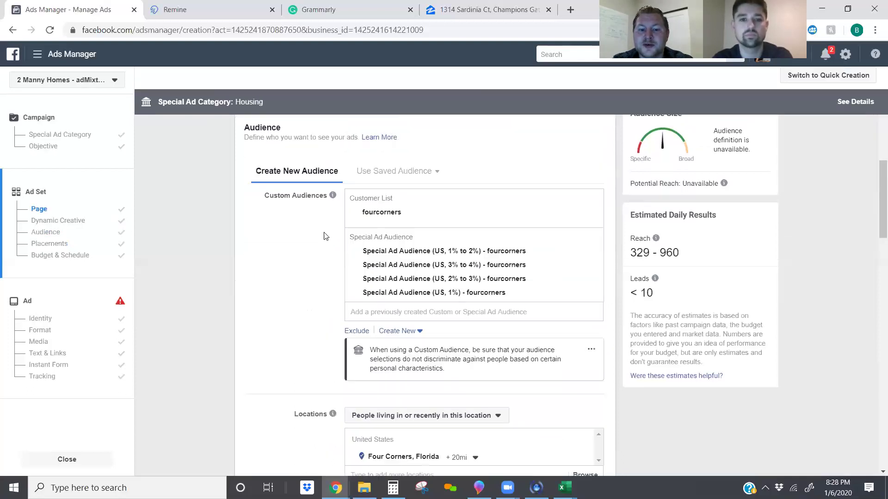
scroll(321, 247, "down", 12)
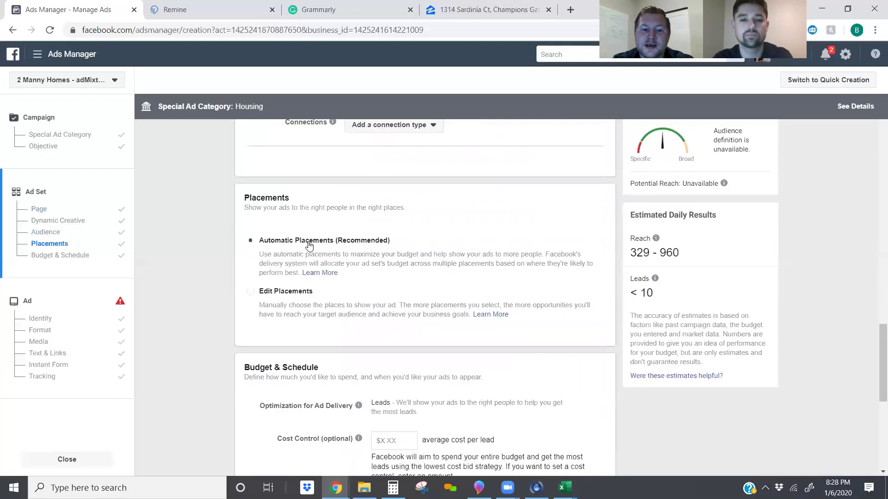
scroll(303, 264, "down", 2)
scroll(306, 258, "up", 2)
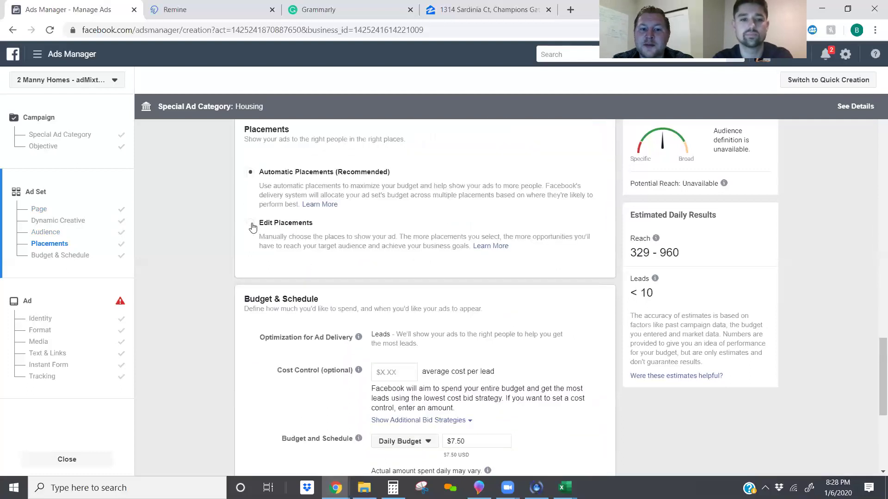
left_click(251, 223)
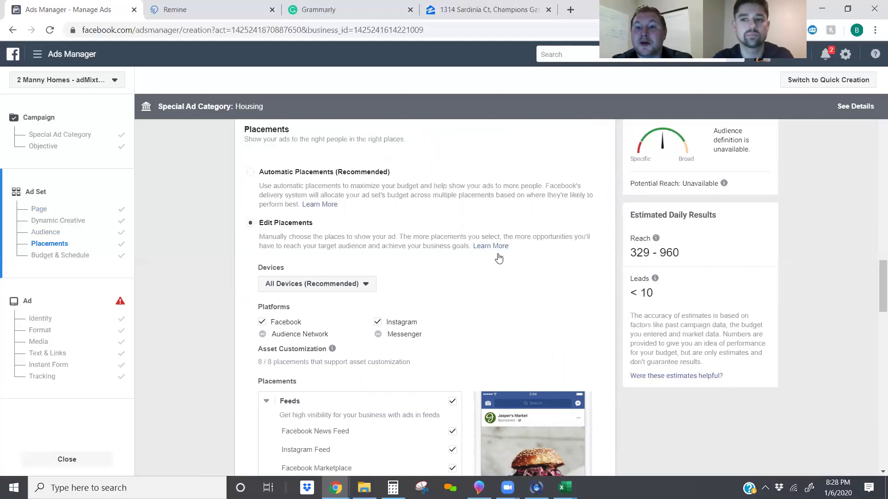
Exclude Instagram Explore and all Stories placements from the ad set.
scroll(462, 296, "down", 1)
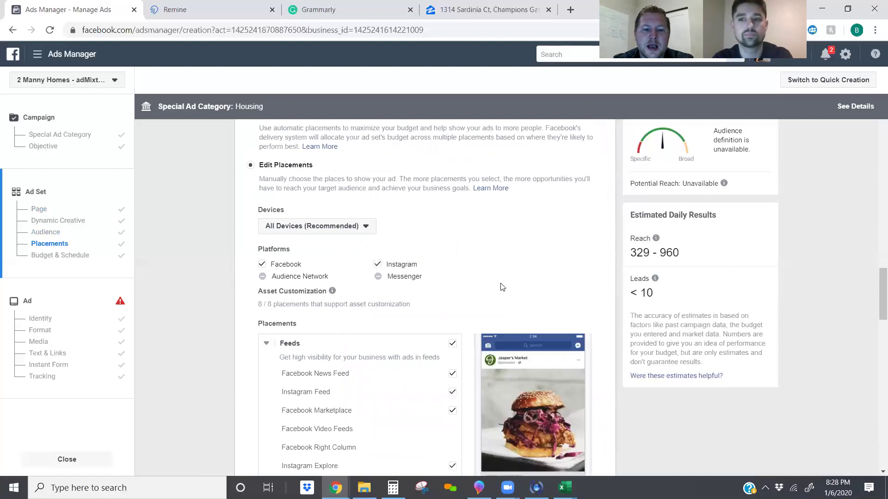
scroll(493, 298, "down", 1)
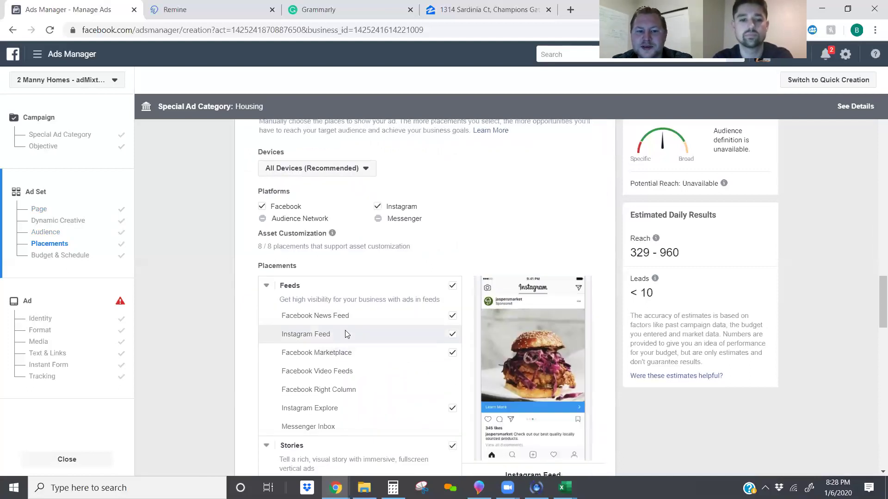
scroll(367, 316, "down", 1)
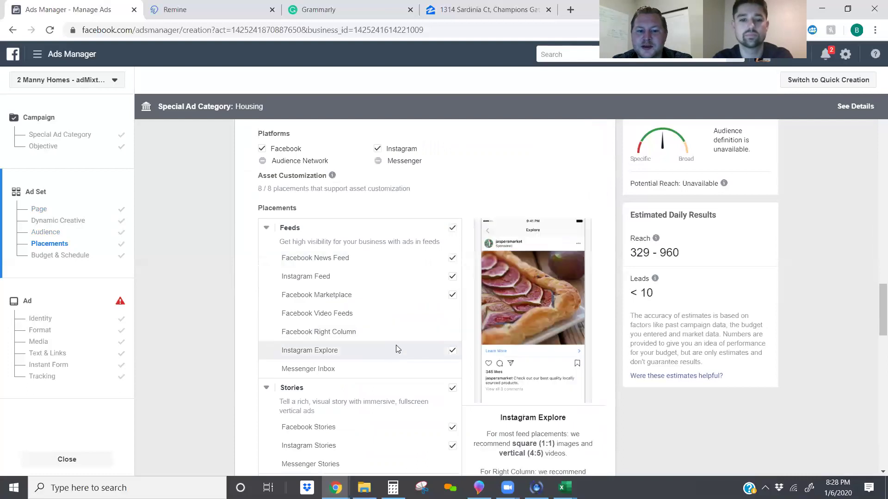
left_click(452, 350)
scroll(422, 335, "down", 1)
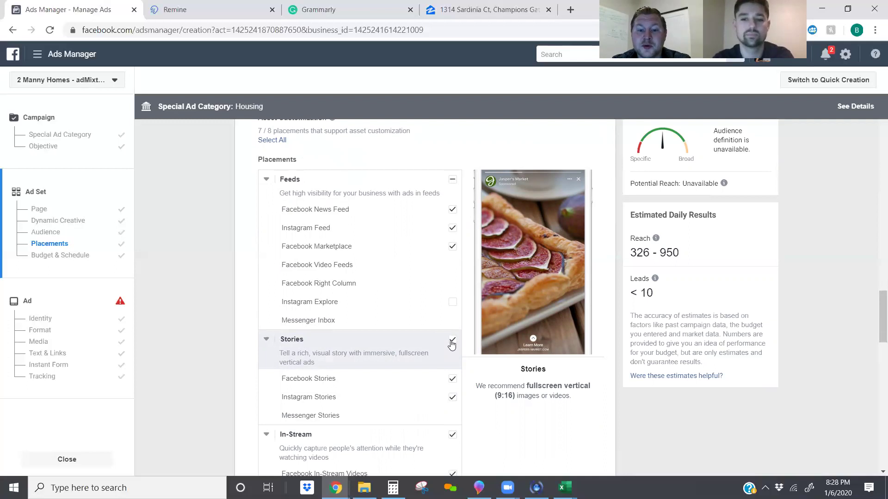
left_click(451, 344)
Exclude the In-Stream and In-Article placements from the ad set.
scroll(441, 352, "down", 2)
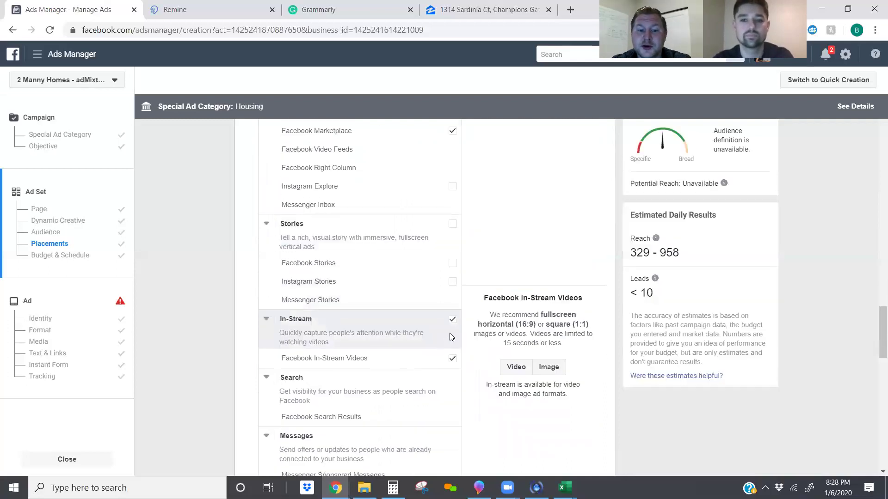
left_click(453, 359)
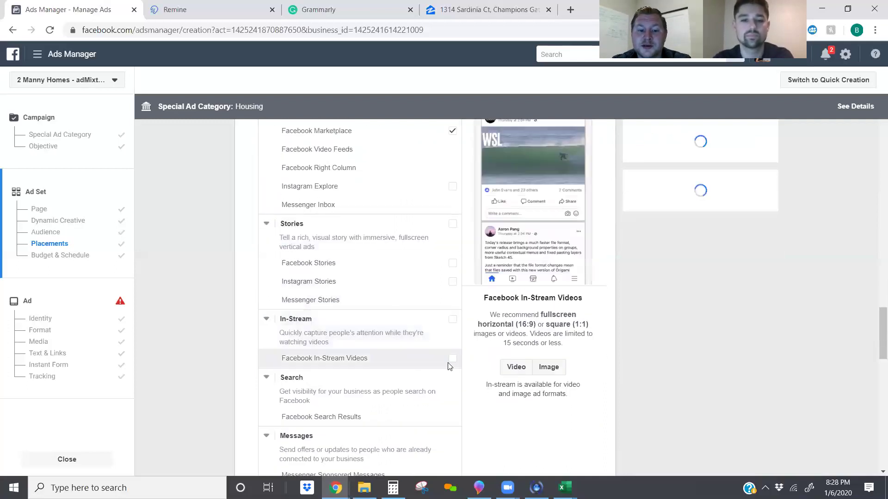
scroll(448, 361, "down", 5)
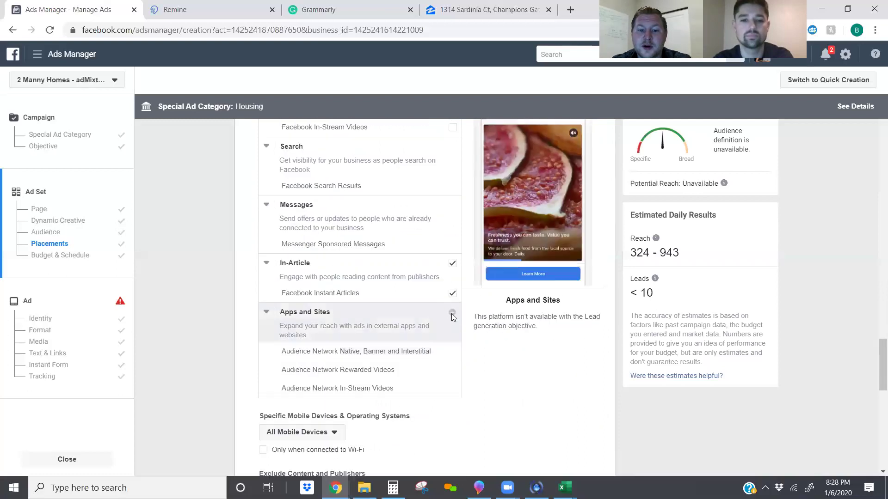
left_click(452, 266)
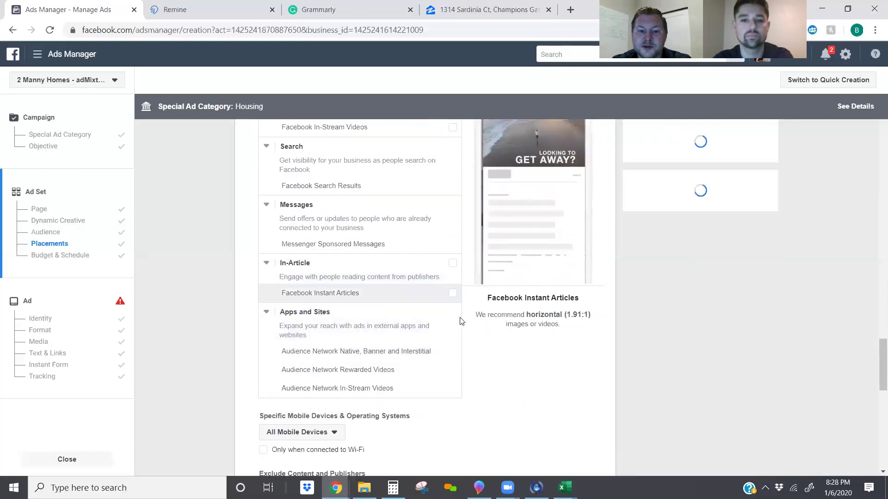
Review the remaining budget and schedule settings and the estimated daily results, and continue to the ad setup.
scroll(458, 323, "down", 3)
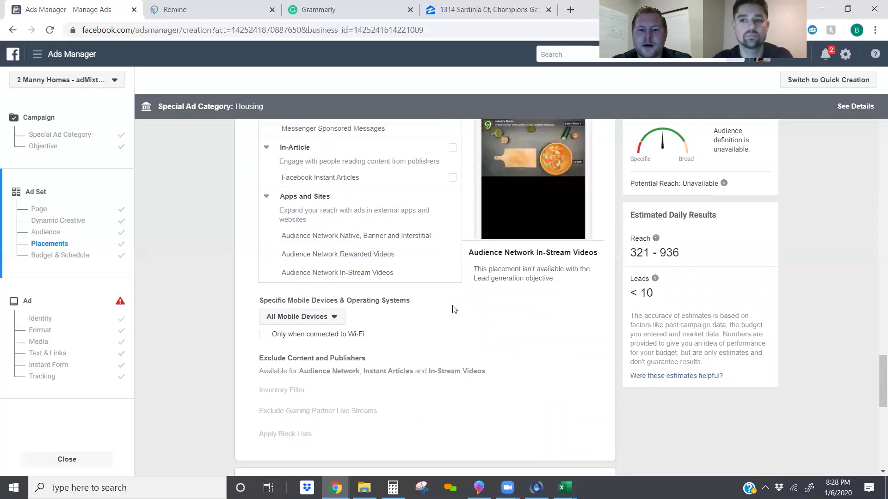
scroll(435, 319, "down", 2)
scroll(423, 323, "down", 5)
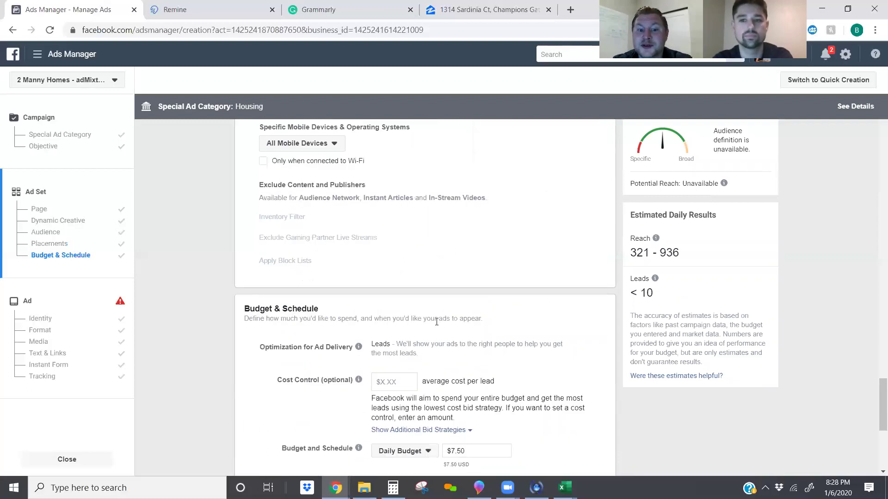
scroll(423, 324, "down", 3)
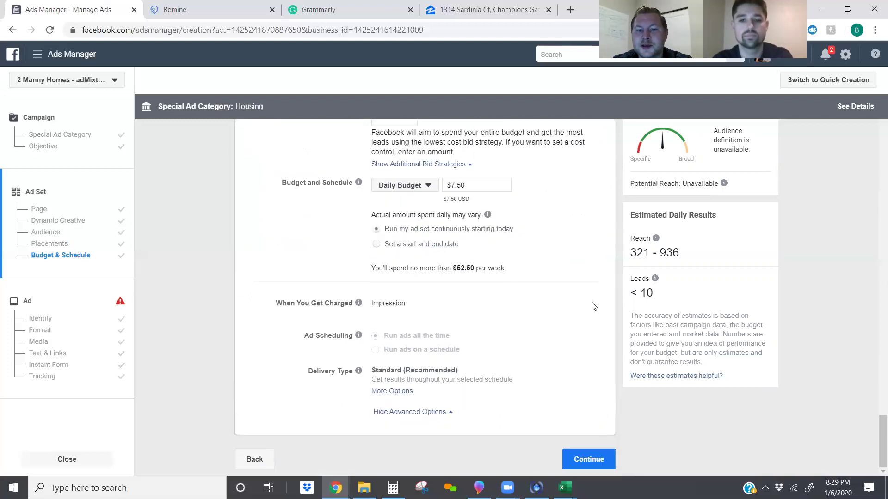
left_click_drag(628, 250, 803, 255)
left_click(803, 255)
left_click(606, 458)
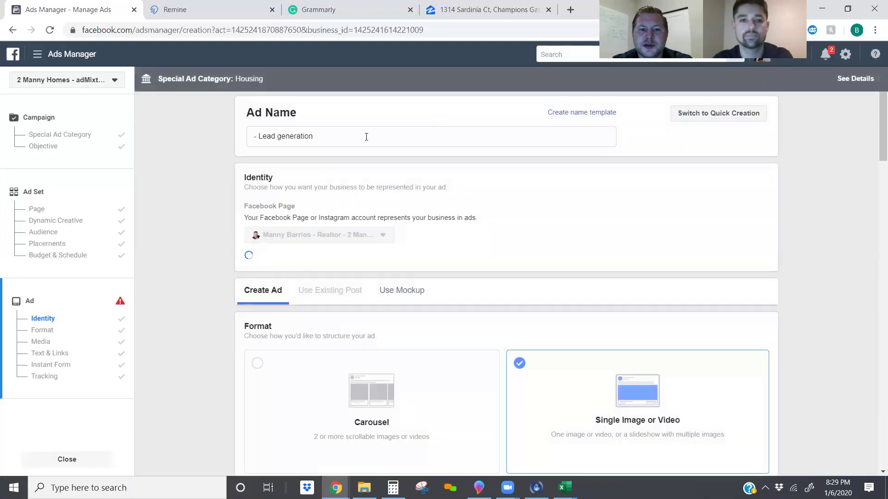
Name the ad "Four Corners Buyer Ad Test 1" and choose the available Instagram account to represent the business.
triple_click(365, 136)
type("Four Corners Buyer Ad Test 1")
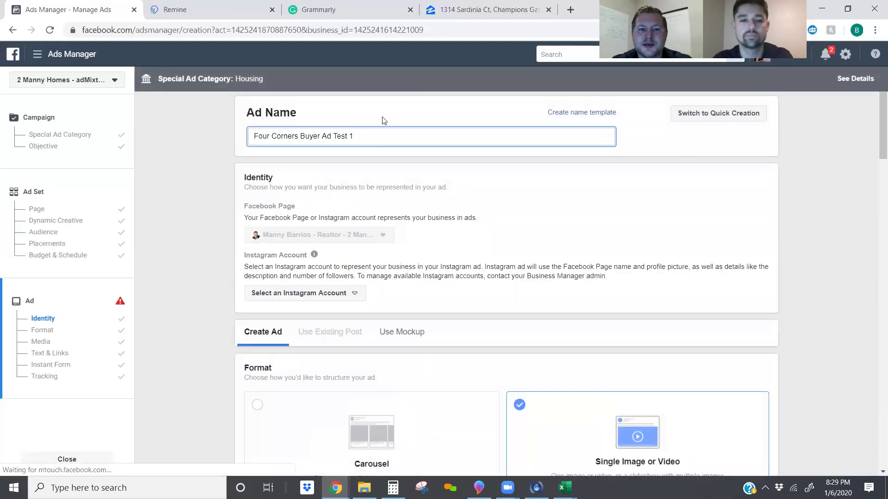
scroll(298, 227, "down", 1)
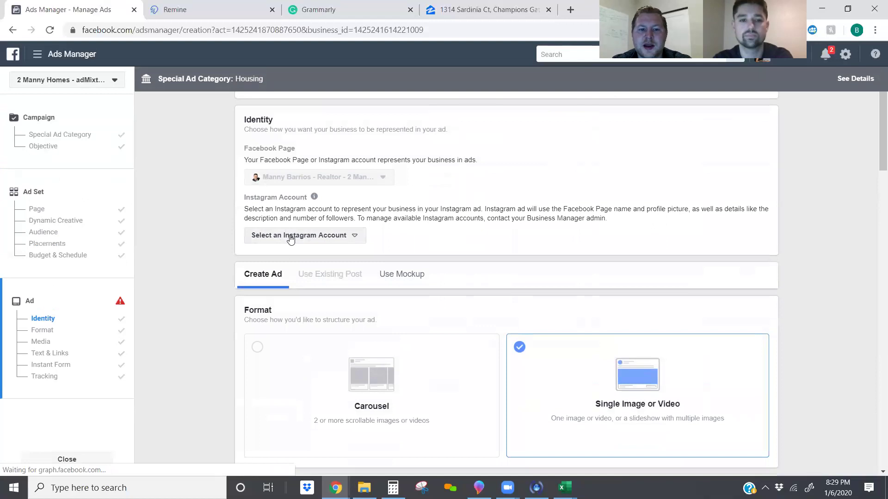
left_click(300, 236)
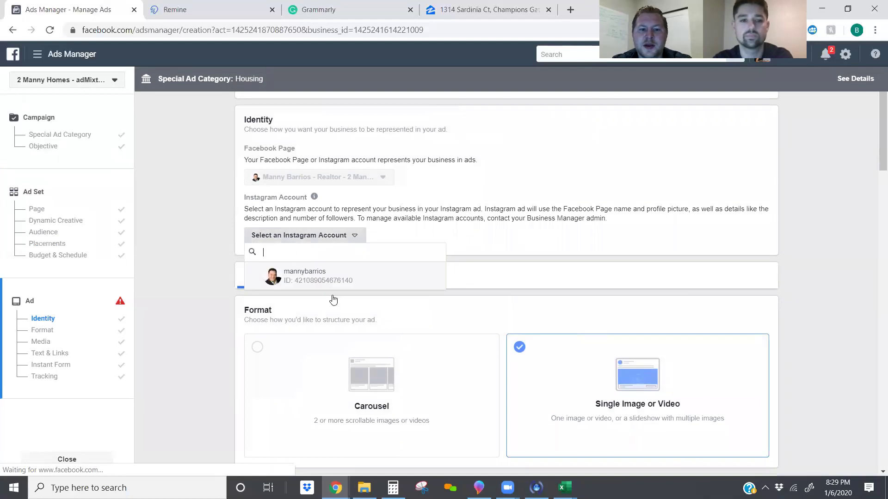
left_click(323, 275)
Remove the prefilled 1384 × 394 image from the ad's media.
scroll(472, 261, "down", 3)
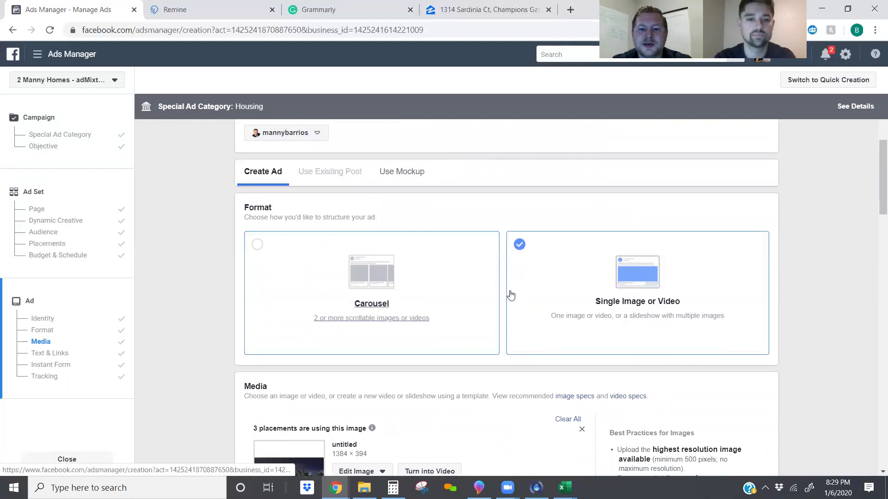
scroll(365, 324, "down", 1)
scroll(434, 310, "down", 1)
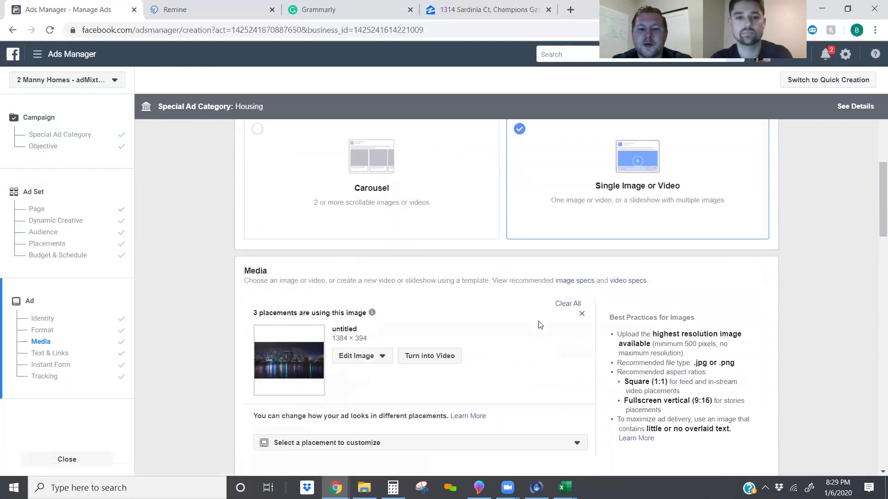
left_click(582, 316)
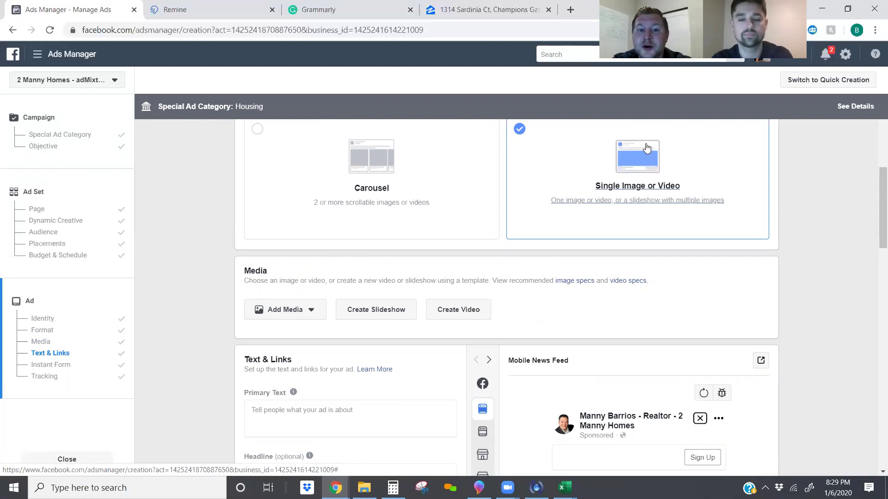
Switch the ad format to Carousel to view its card options, and set it back to Single Image or Video.
scroll(635, 150, "up", 1)
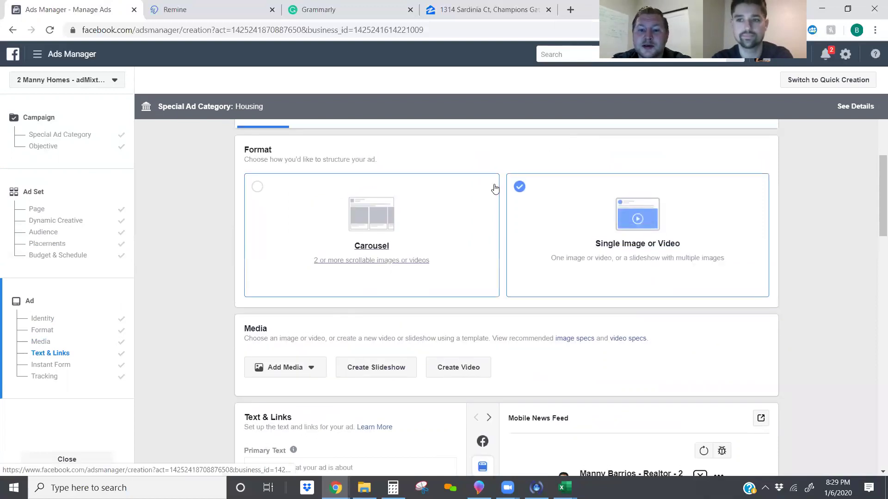
scroll(382, 240, "down", 3)
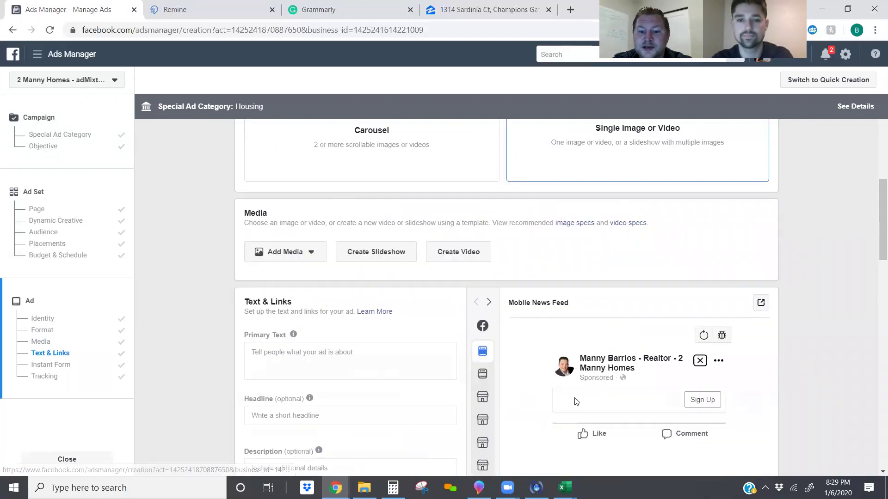
scroll(382, 239, "up", 3)
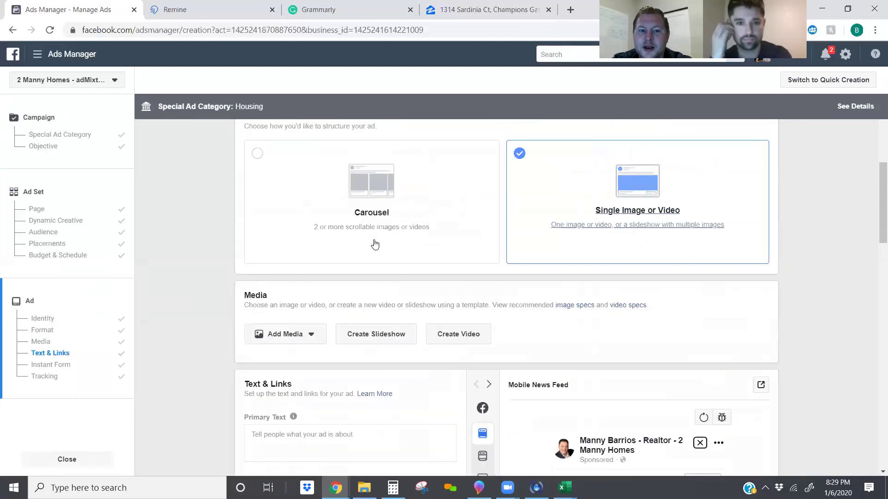
left_click(259, 191)
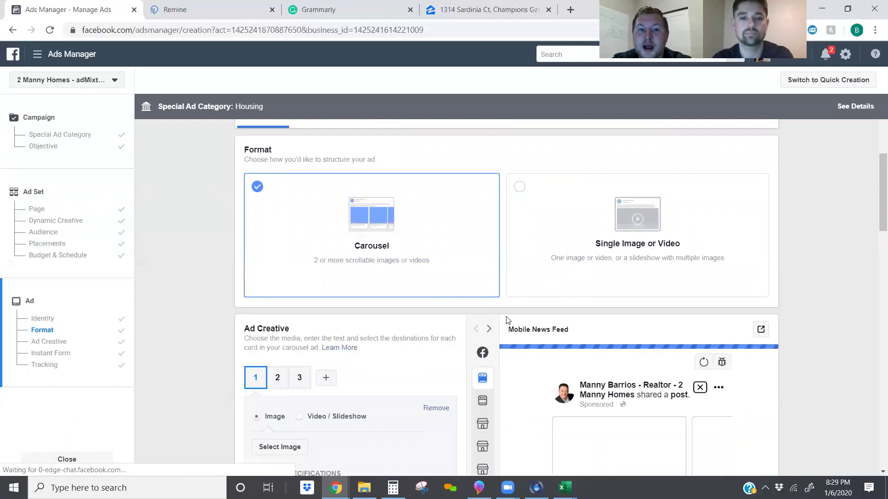
scroll(450, 339, "down", 1)
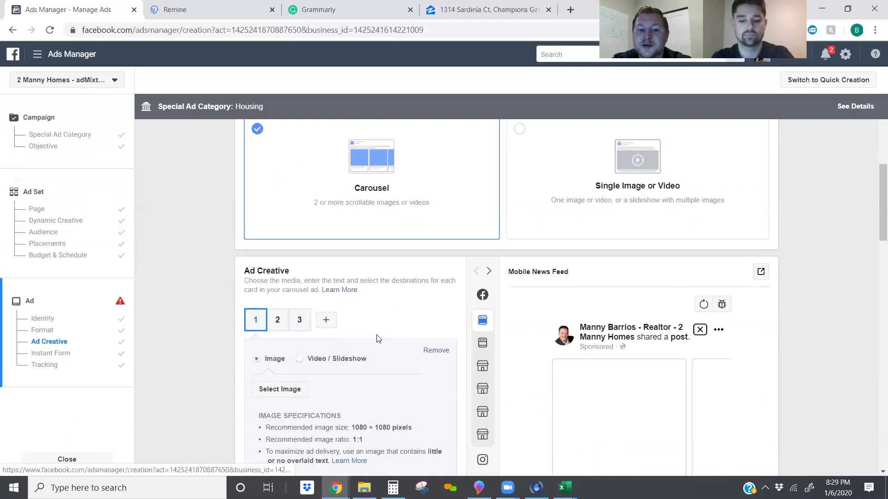
scroll(382, 339, "down", 1)
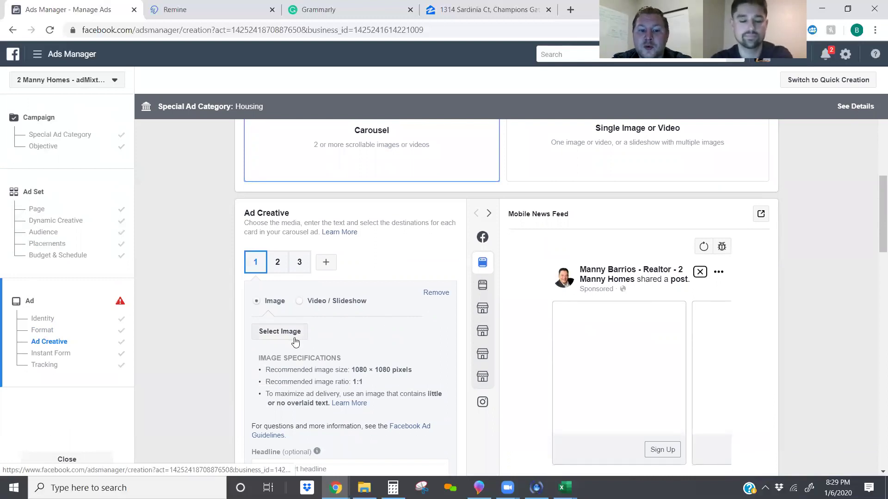
scroll(501, 288, "up", 3)
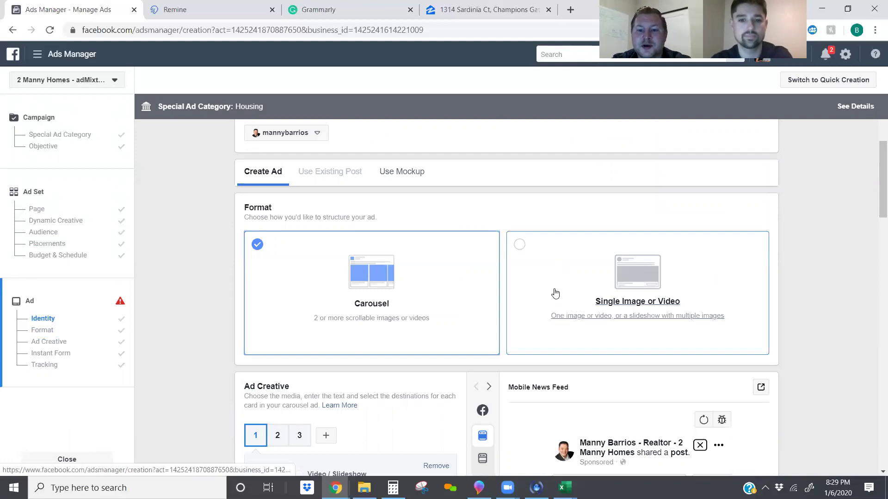
left_click(555, 293)
Clear the prefilled 820 × 462 image from the ad's media and start adding a new image.
scroll(294, 284, "down", 2)
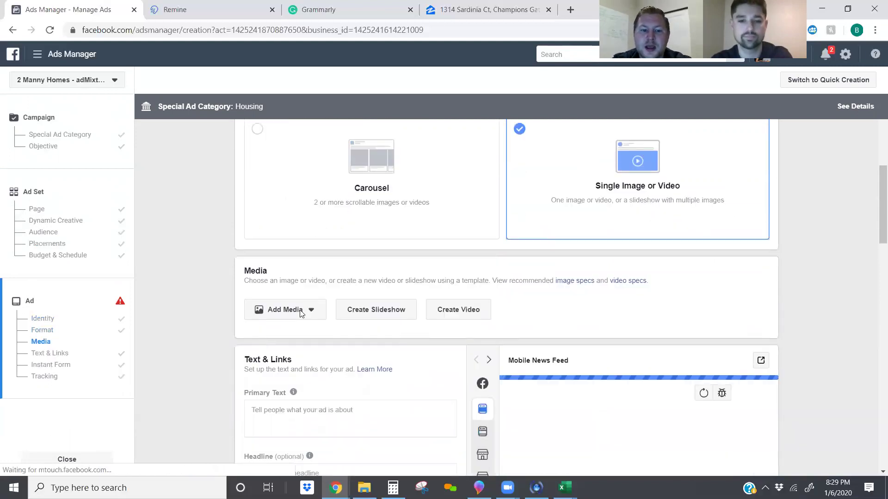
scroll(308, 305, "down", 1)
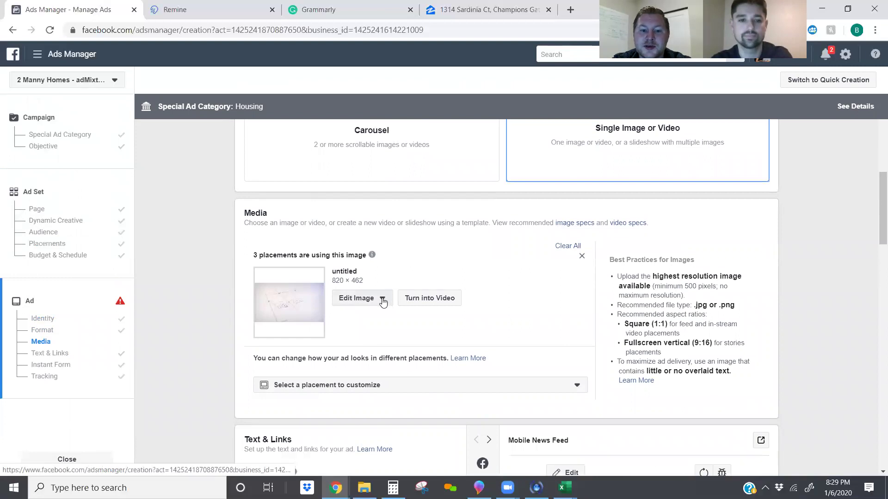
left_click(582, 256)
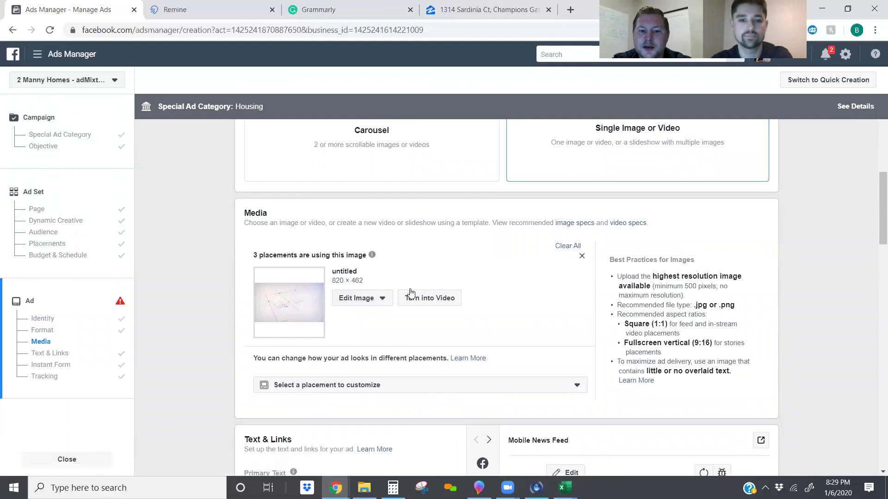
left_click(297, 258)
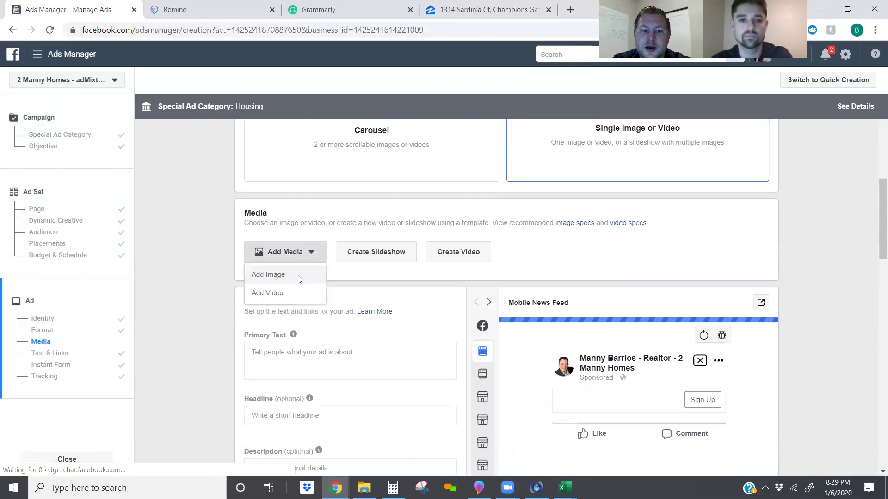
left_click(296, 278)
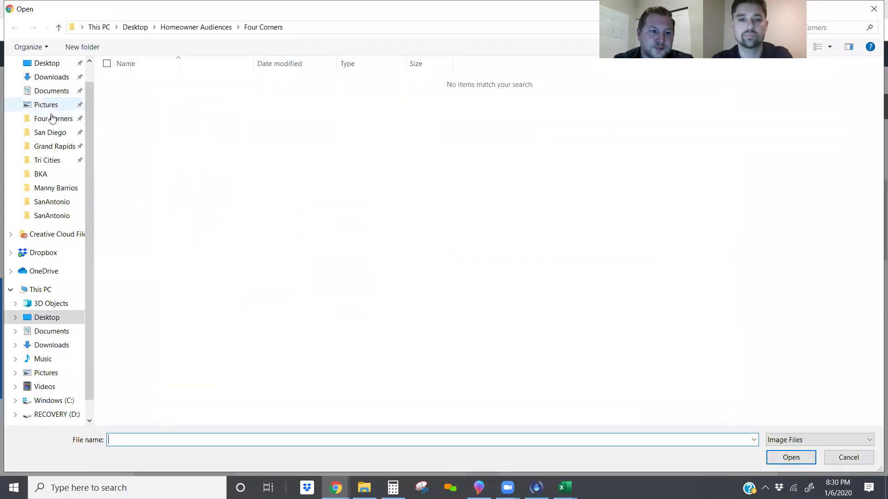
Browse to the client's house photo folder on the Desktop in the image file selection.
left_click(55, 68)
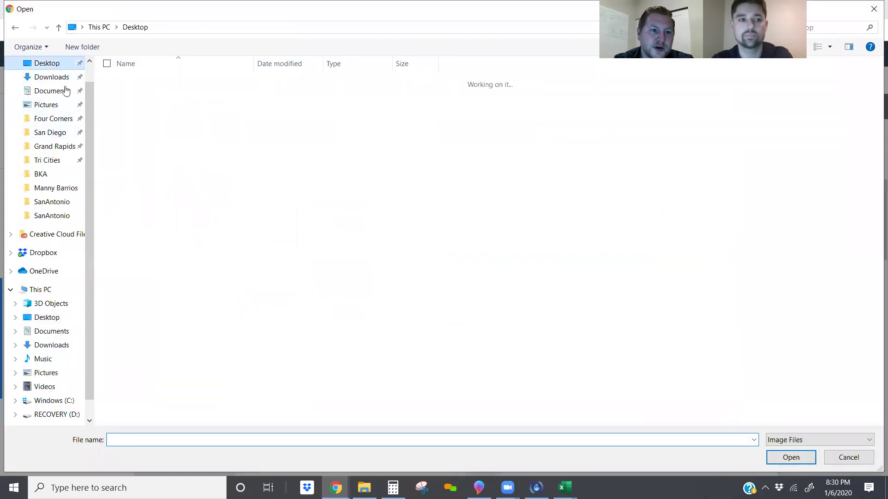
scroll(194, 250, "down", 1)
scroll(182, 243, "down", 6)
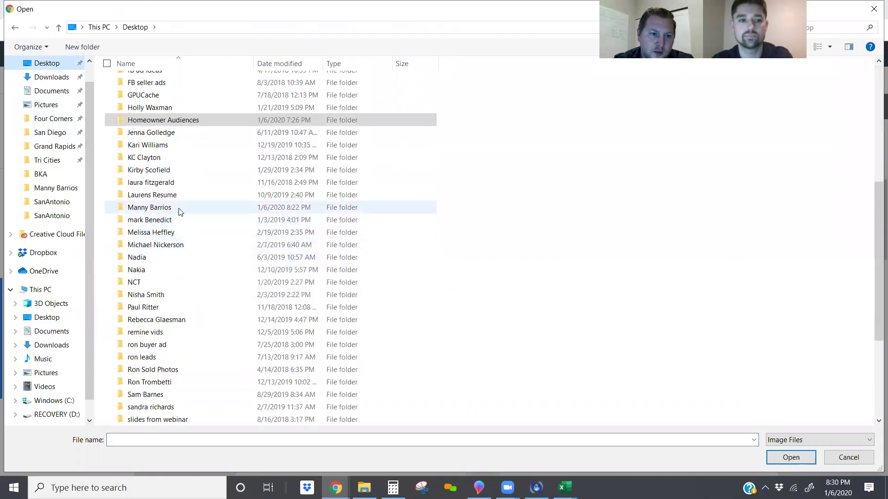
double_click(180, 209)
Duplicate the Screenshot_1, Screenshot_2 and Screenshot_3 images within the client's photo folder.
left_click(139, 97)
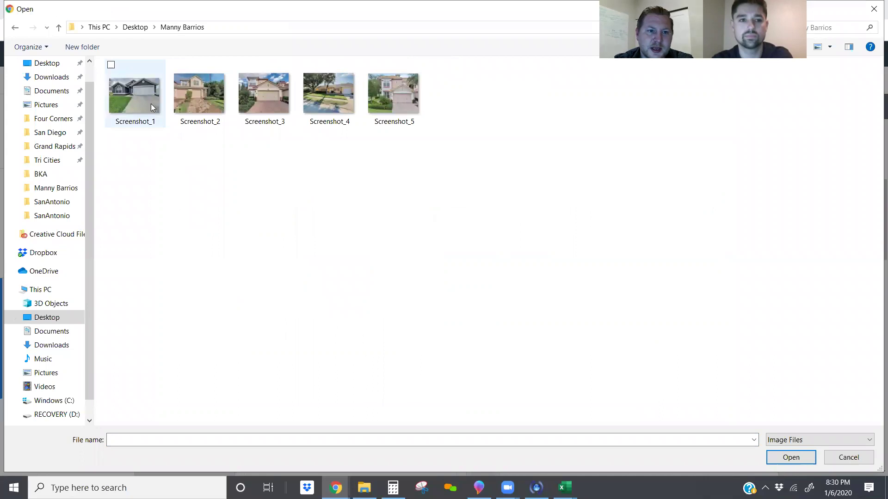
left_click(198, 95, "ctrl")
left_click(263, 95, "ctrl")
key("ctrl+c")
key("ctrl+v")
Try to open all the images in the photo folder at once for upload.
left_click_drag(710, 171, 35, 73)
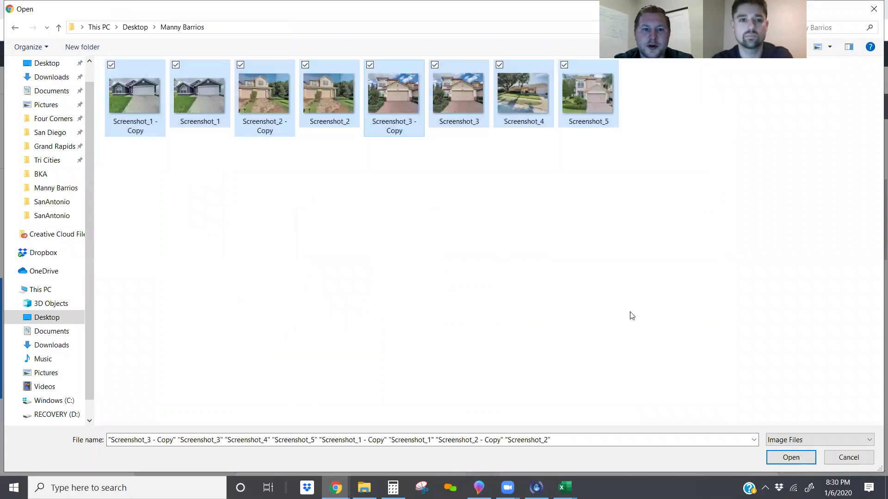
left_click(799, 457)
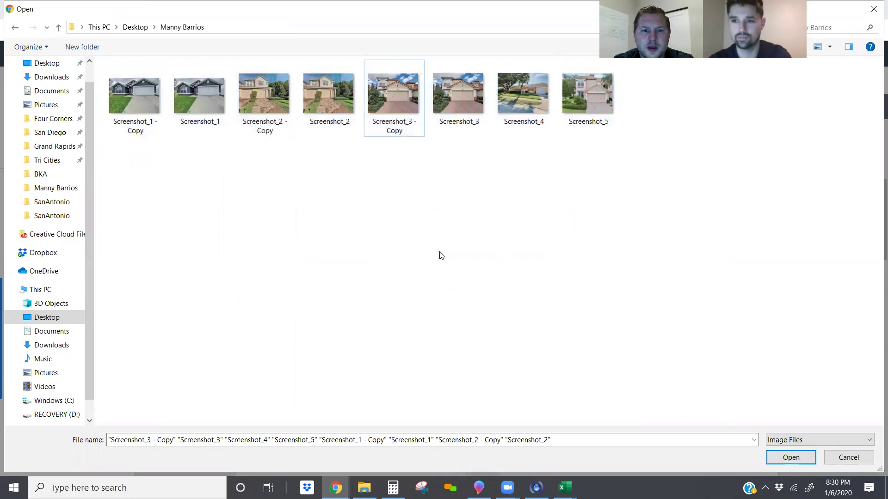
left_click_drag(494, 148, 114, 72)
left_click(791, 458)
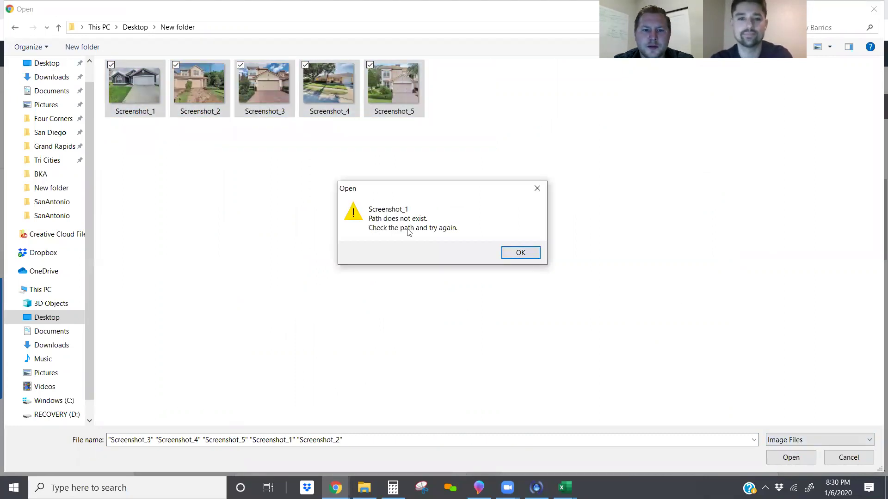
Retry opening Screenshot_1 through Screenshot_5 together from New folder for upload.
left_click(528, 257)
left_click(396, 284)
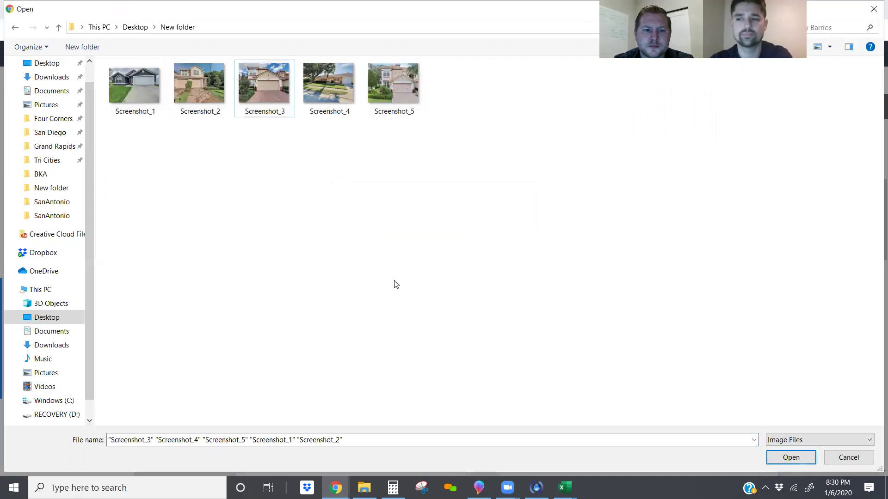
left_click_drag(471, 94, 108, 67)
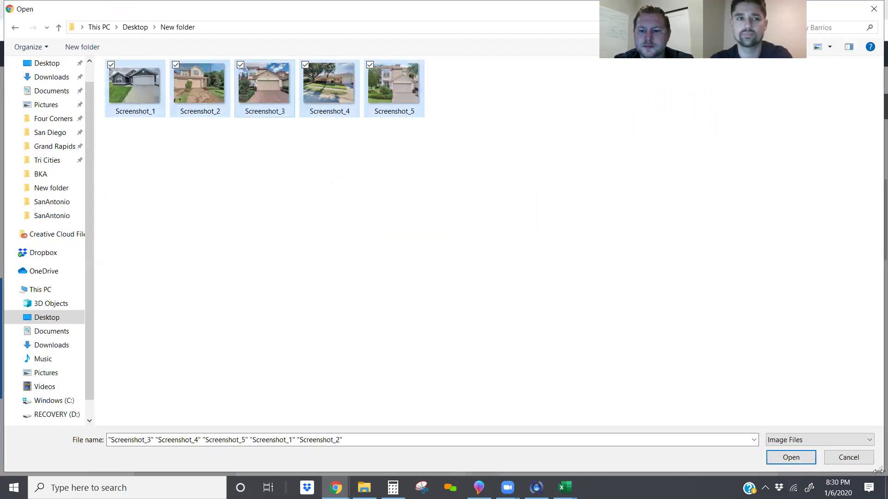
left_click(799, 457)
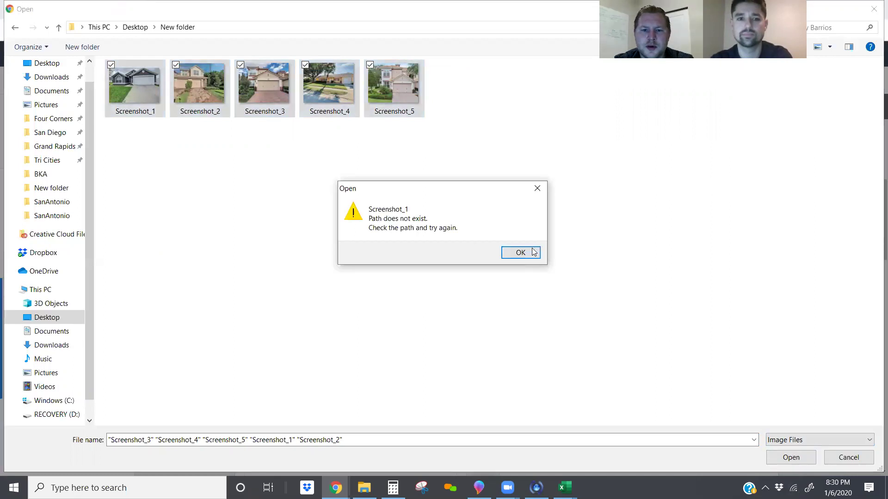
left_click(520, 253)
Reselect the five screenshots individually in New folder and try to open them for upload.
left_click(151, 80)
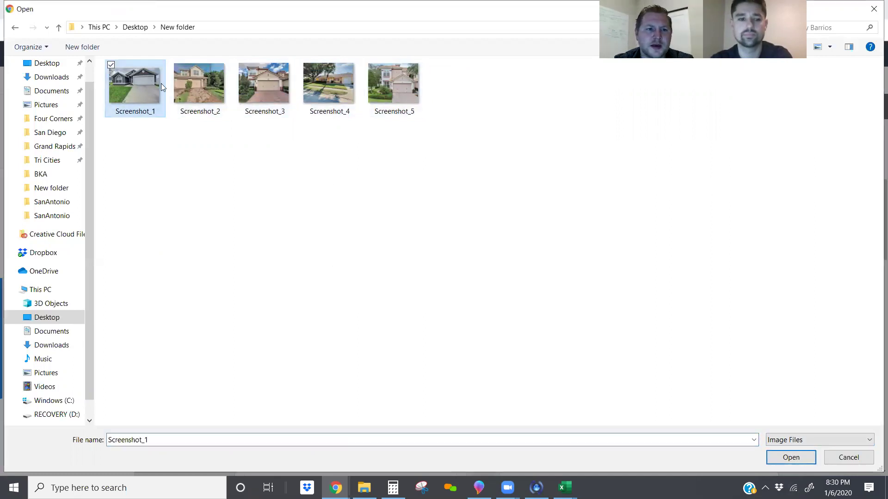
left_click(204, 89, "ctrl")
left_click(254, 87, "ctrl")
left_click(409, 91, "ctrl+shift")
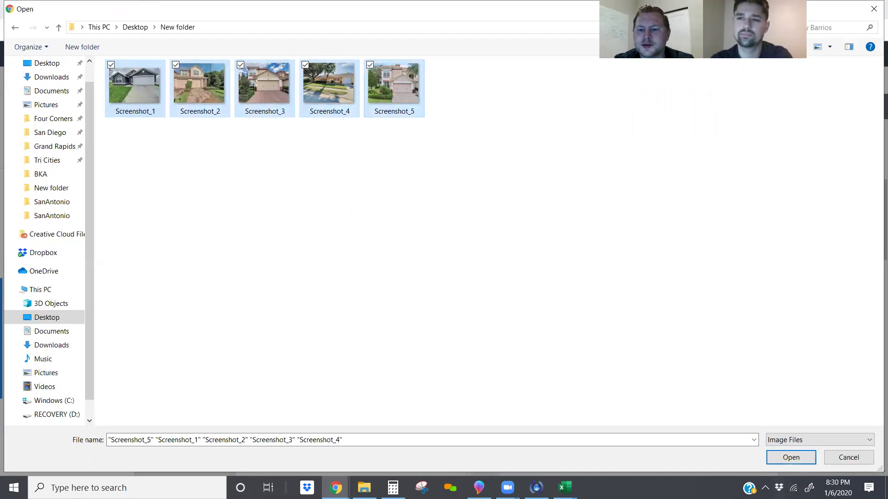
left_click(788, 456)
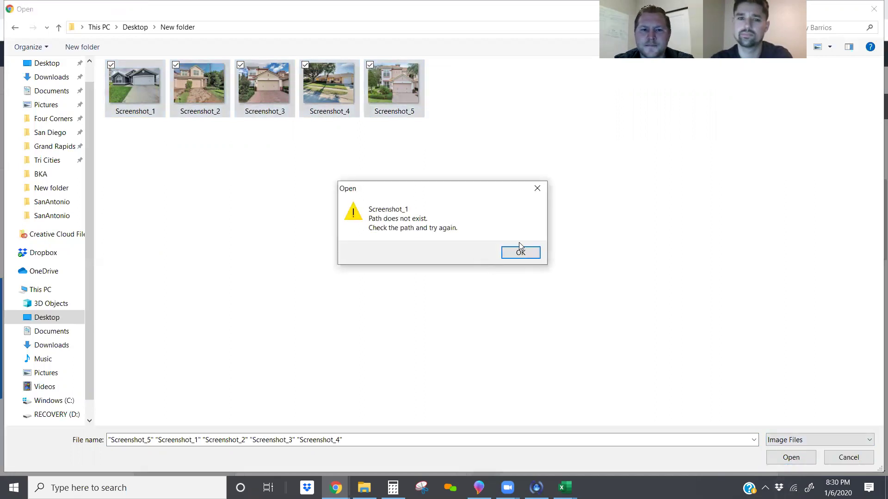
left_click(514, 252)
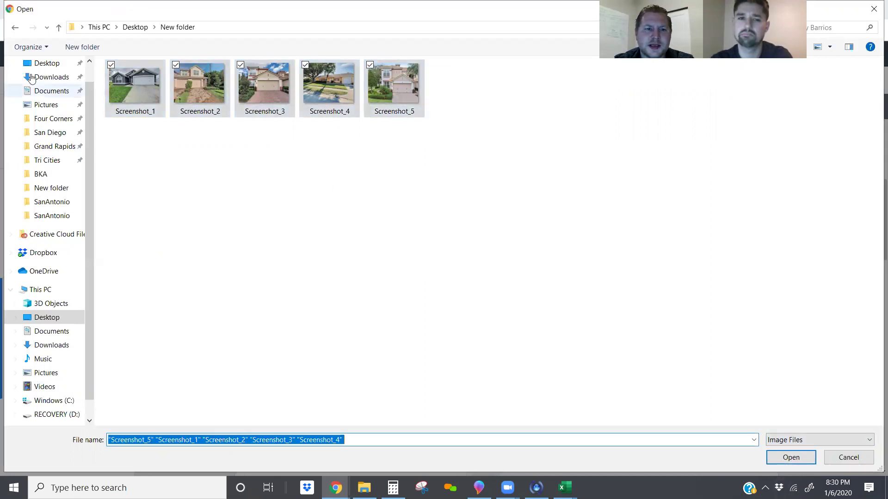
Try to open the images without Screenshot_1, deselect further screenshots, and close the file selection.
left_click(122, 81, "ctrl")
left_click(789, 453)
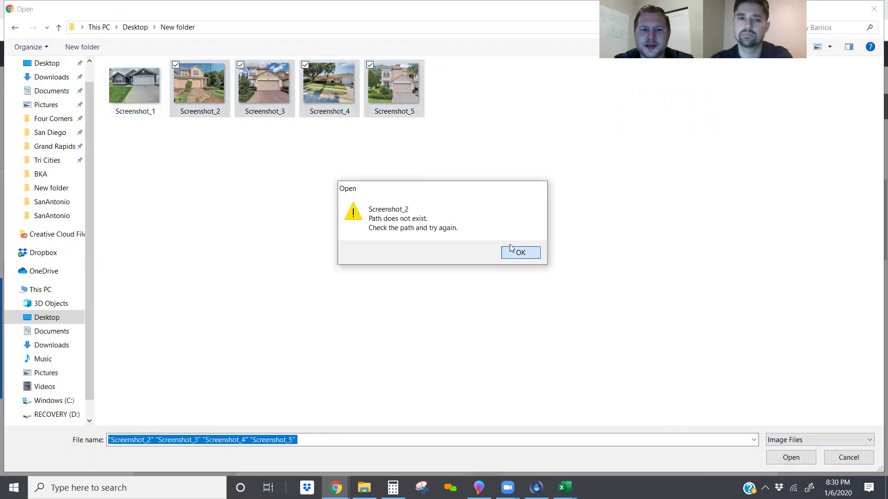
left_click(514, 252)
left_click(199, 83, "ctrl")
left_click(328, 76, "ctrl")
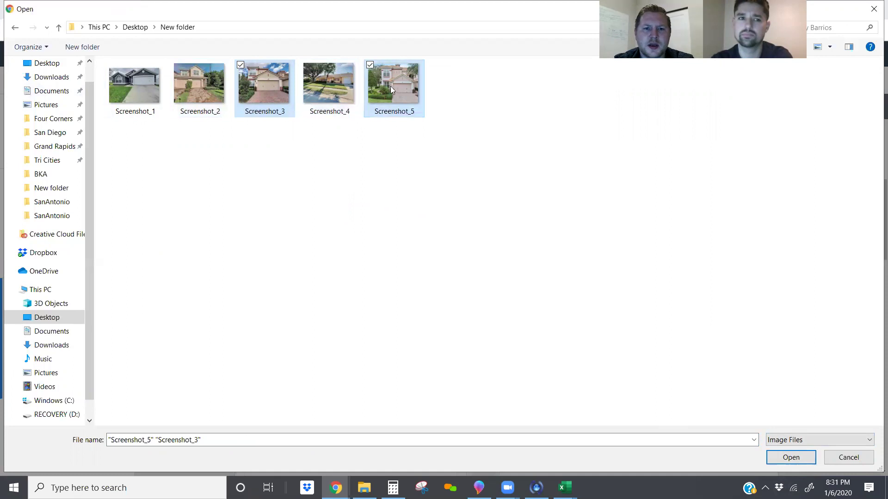
left_click(391, 89, "ctrl")
left_click(870, 7)
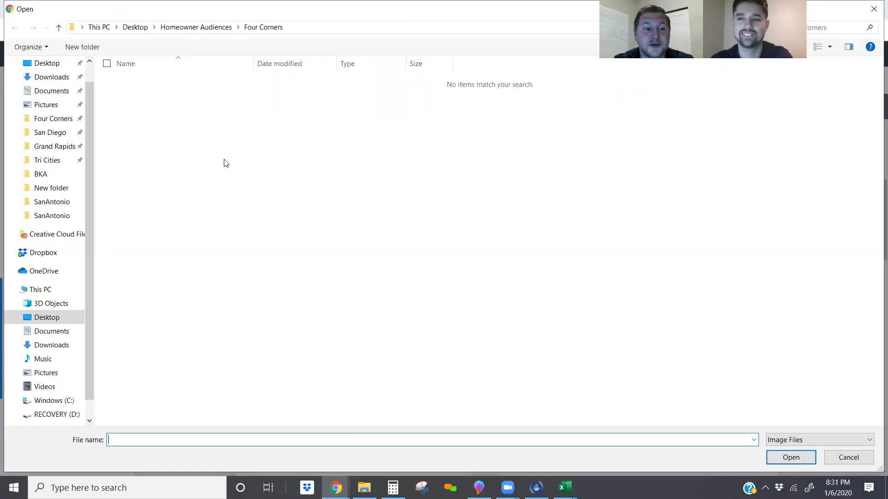
Look through the Desktop folders for the saved house photos in the file selection, then cancel the upload.
scroll(60, 161, "up", 2)
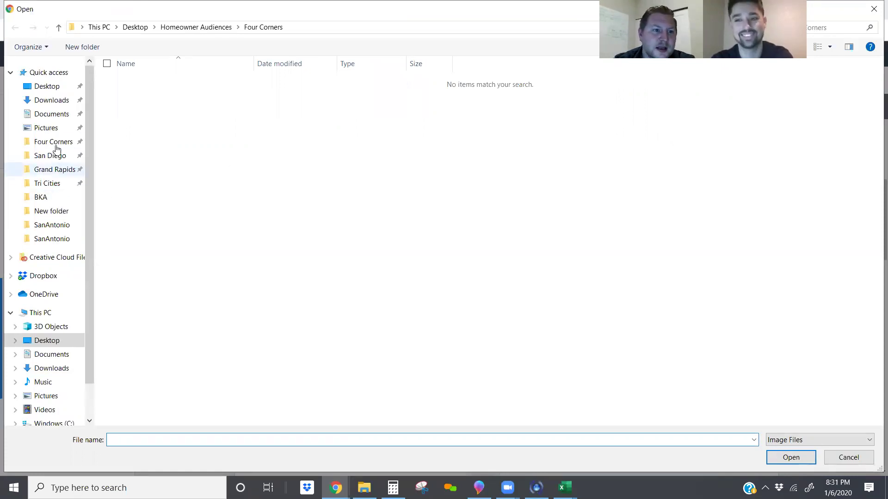
left_click(42, 87)
scroll(185, 272, "down", 2)
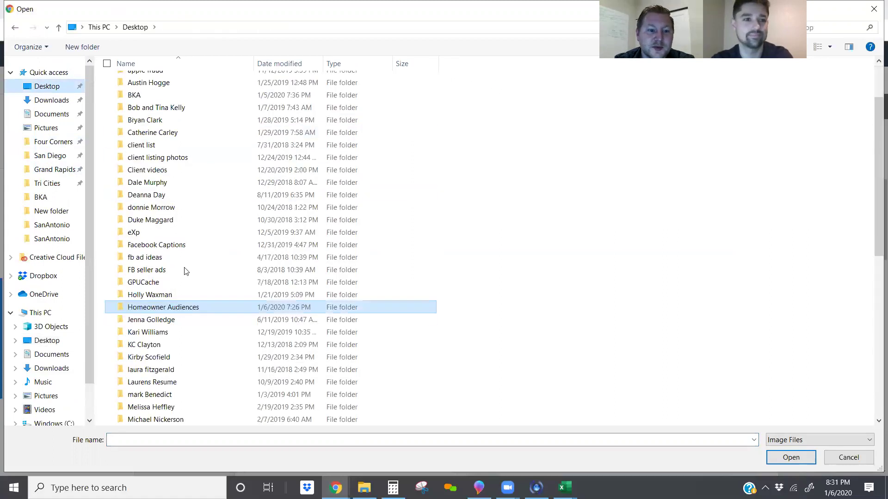
scroll(190, 267, "down", 3)
scroll(190, 262, "down", 3)
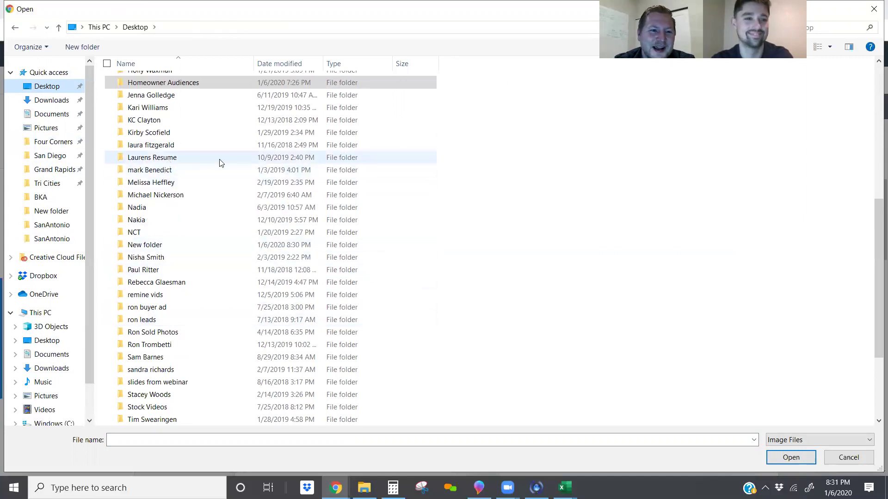
scroll(220, 162, "up", 1)
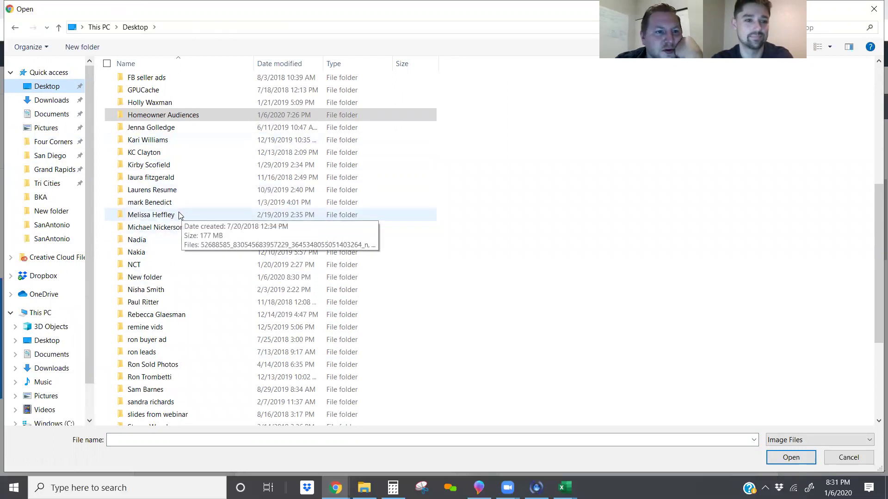
scroll(111, 185, "up", 1)
scroll(159, 129, "up", 6)
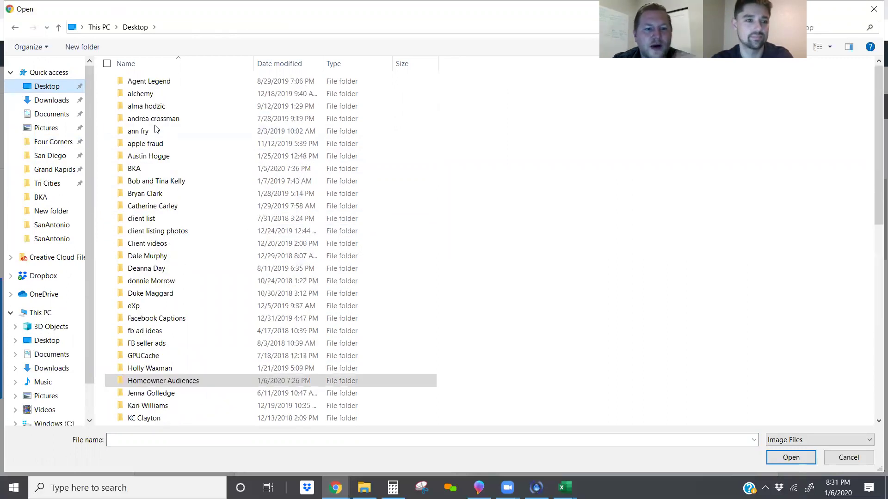
scroll(166, 257, "down", 5)
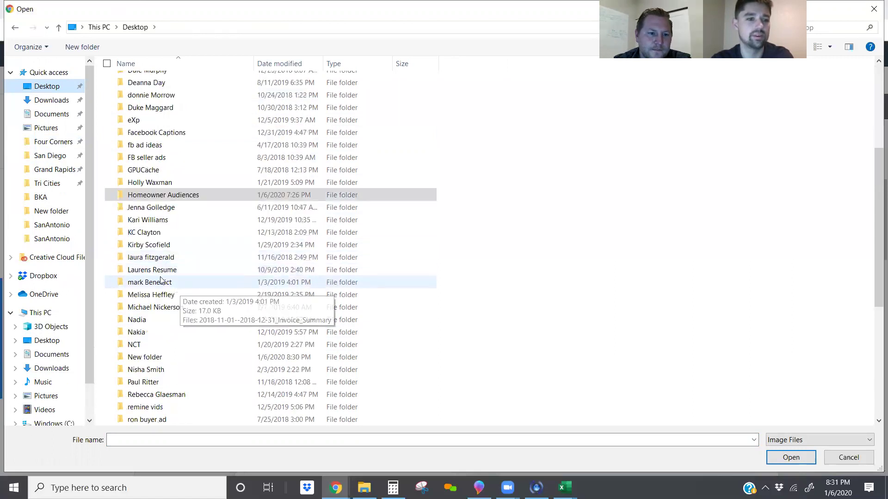
left_click(836, 461)
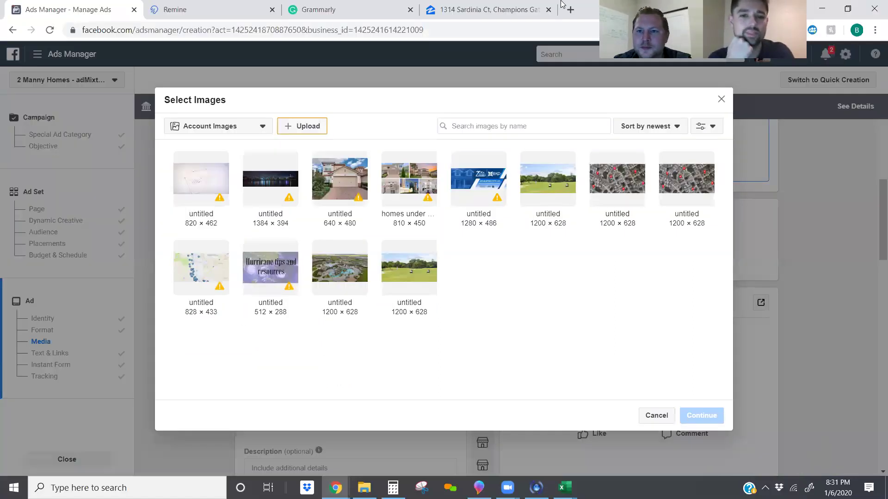
Search the deleted items in the Recycle Bin for the missing house screenshots and return to the desktop.
key("super+d")
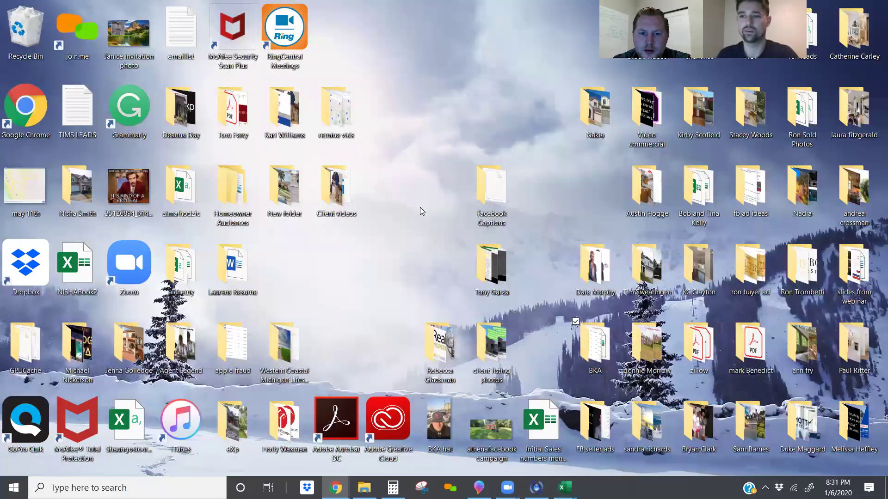
key("alt+Tab")
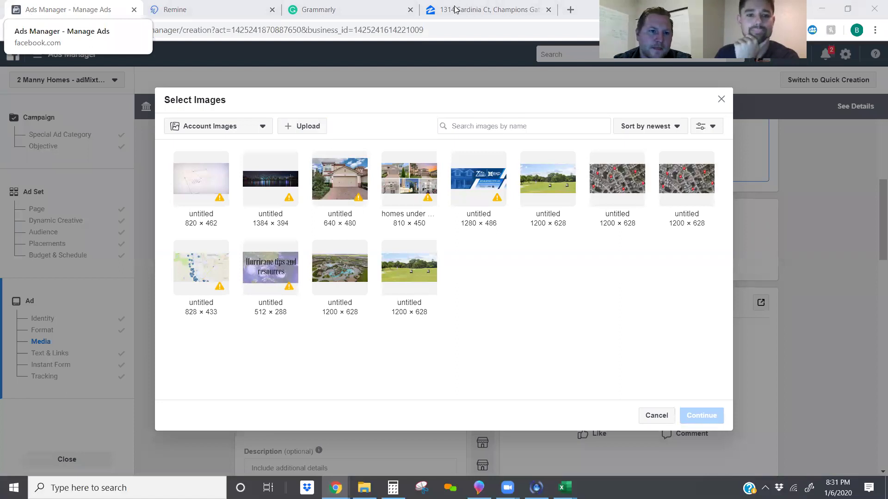
key("super+d")
key("Return")
scroll(363, 295, "down", 12)
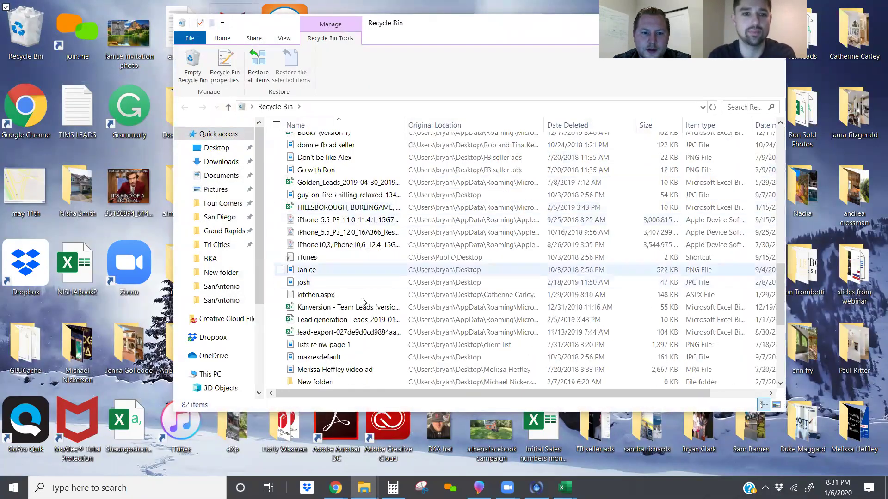
scroll(363, 301, "down", 5)
scroll(329, 205, "up", 1)
scroll(330, 205, "up", 8)
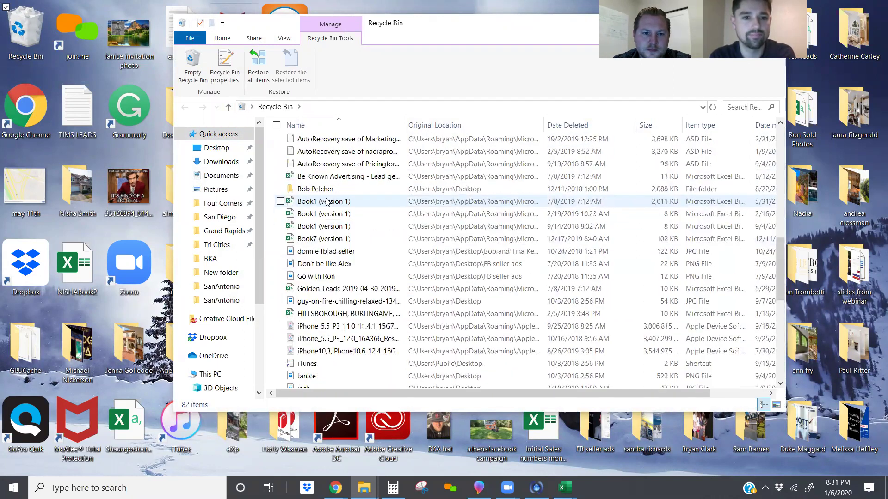
scroll(325, 201, "up", 10)
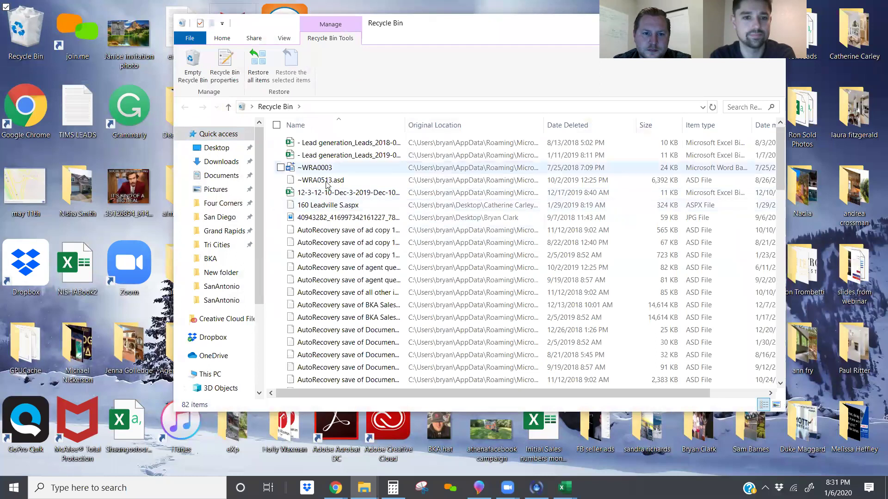
scroll(326, 184, "down", 20)
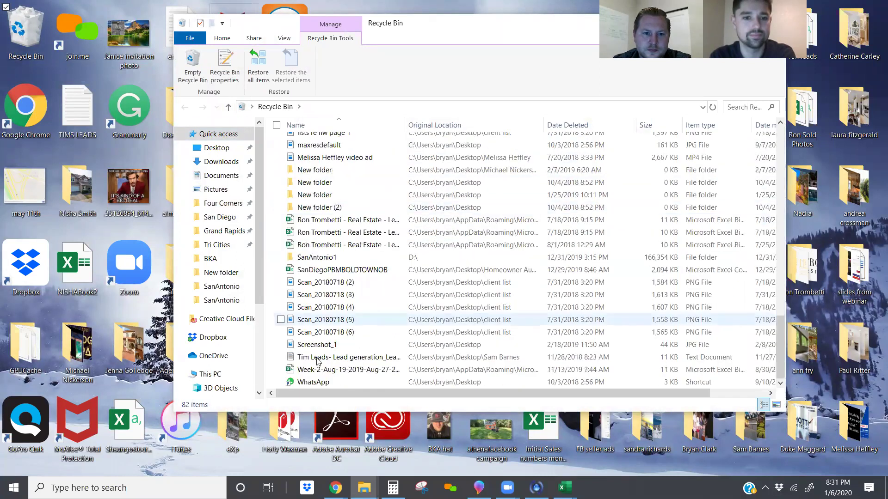
scroll(379, 214, "up", 2)
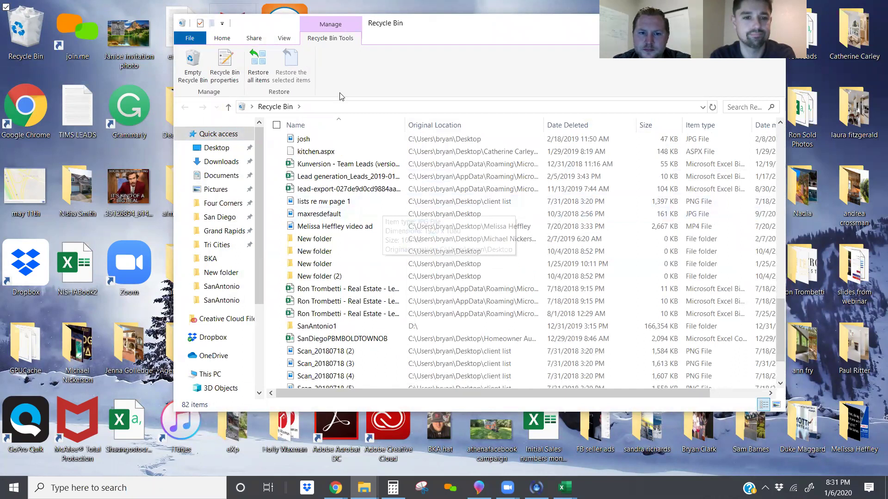
key("super+d")
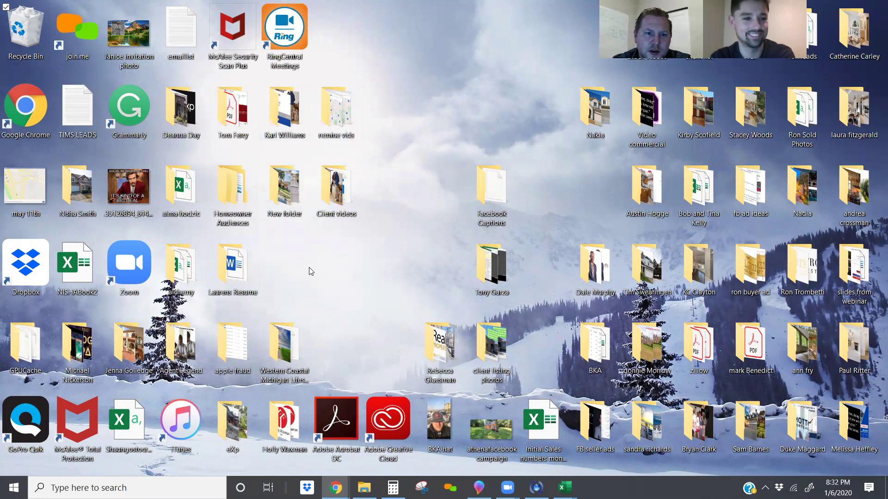
Undo the creation of New folder on the desktop, then redo it.
key("alt+Tab")
key("alt+Tab")
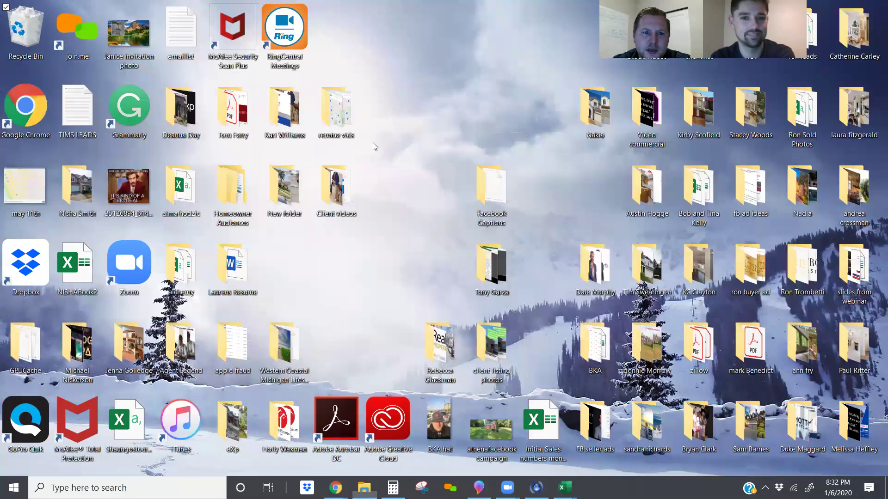
right_click(470, 107)
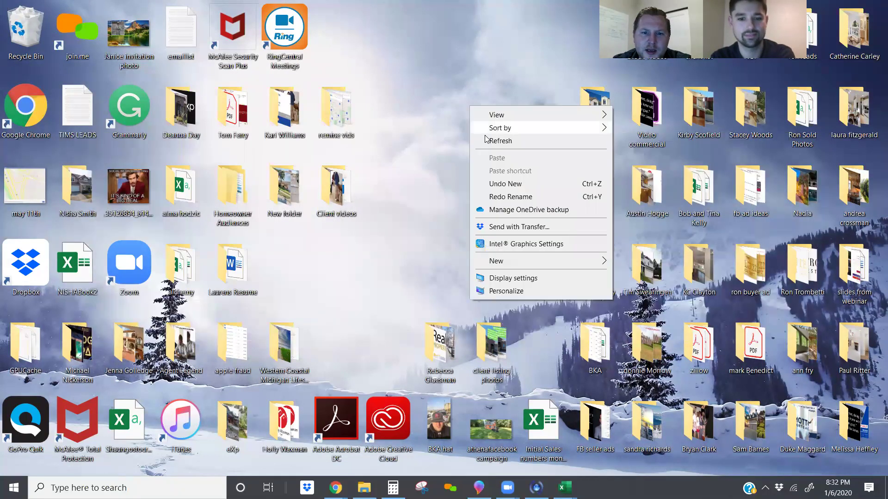
left_click(527, 184)
right_click(469, 124)
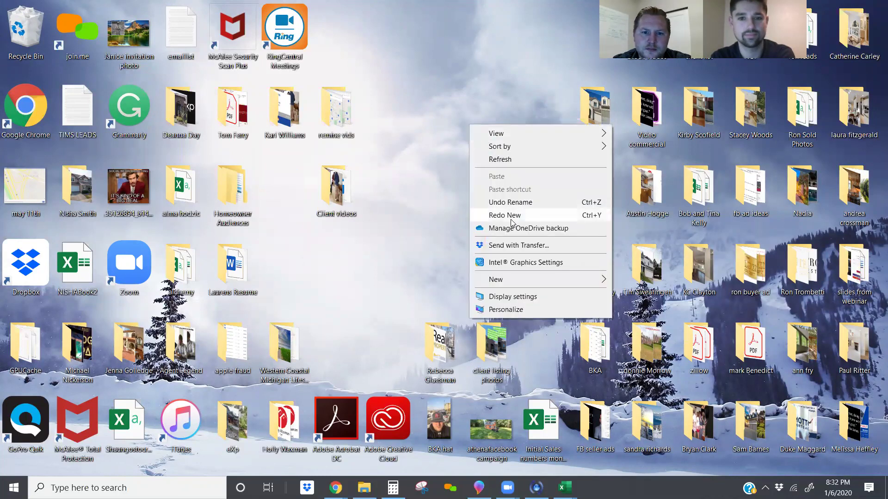
left_click(510, 218)
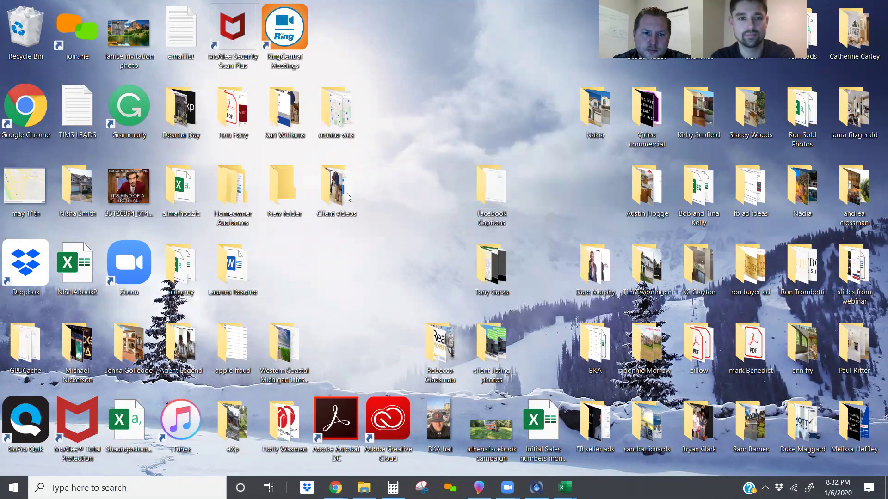
Check the contents of New folder on the desktop, then switch back to Ads Manager in the browser.
double_click(270, 184)
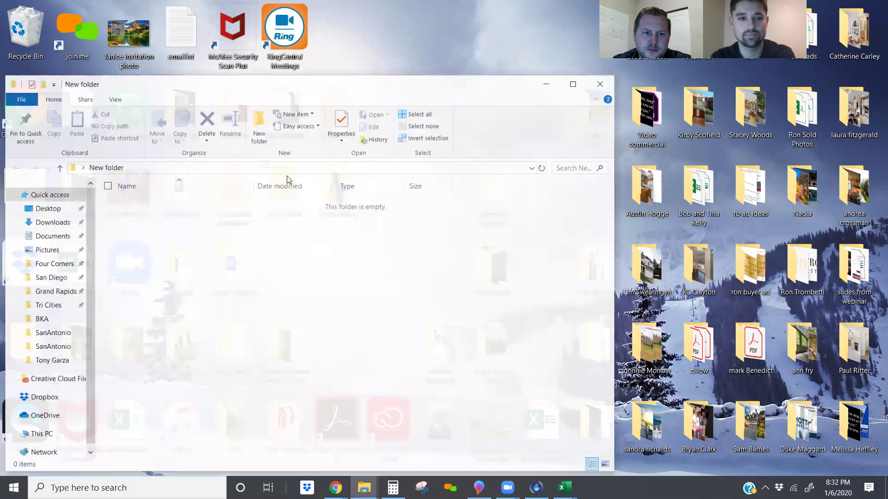
left_click_drag(376, 89, 460, 0)
key("alt+Tab")
key("alt+Tab")
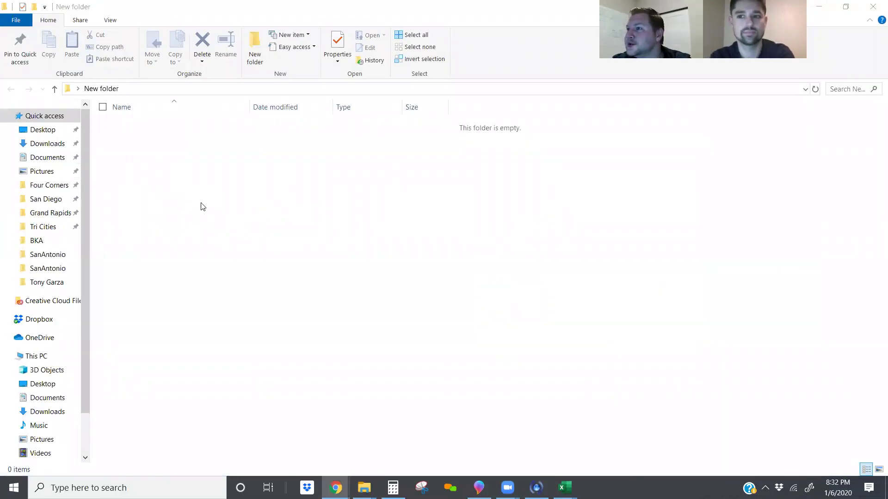
key("alt+Tab")
key("alt+Tab")
key("alt+Tab")
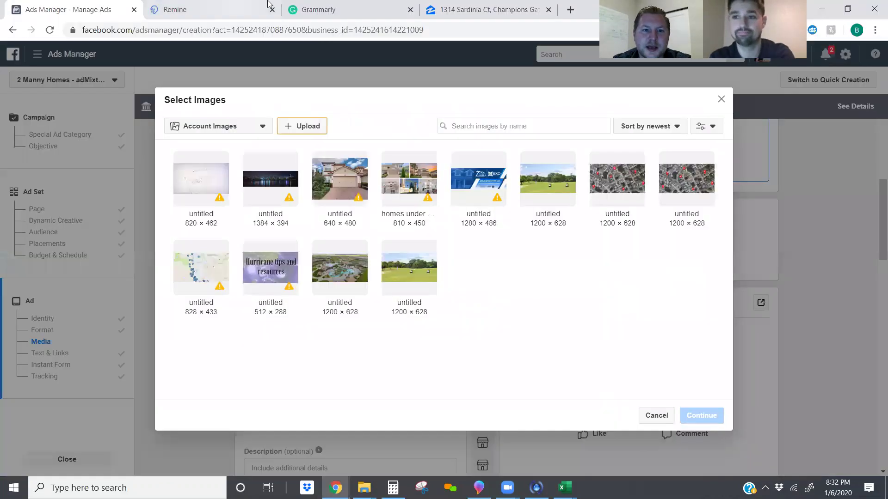
Capture the front photo of the Champions Gate home on Zillow and save it as JPEG Screenshot_1 in the client's folder.
left_click(479, 8)
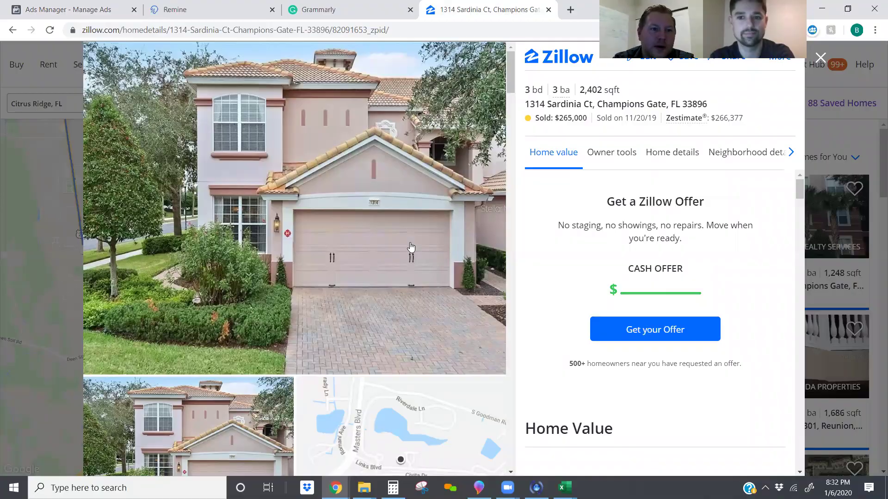
key("Print")
left_click_drag(83, 42, 505, 374)
right_click(365, 239)
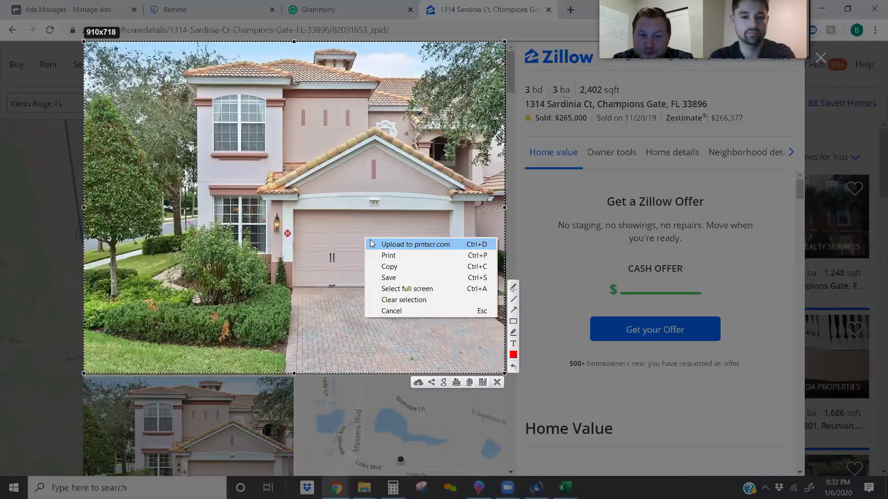
left_click(422, 278)
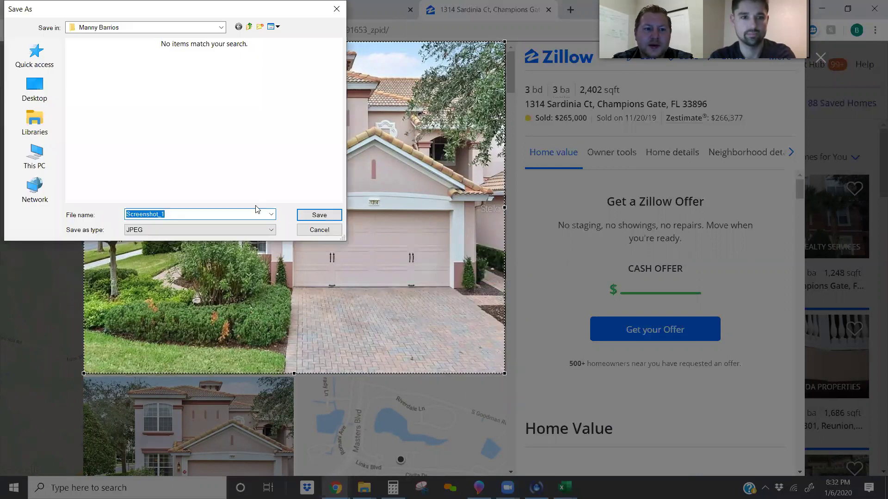
key("Return")
Go back to the agent's Zillow profile and open the Orlando home sold for $200,000 from the past sales.
left_click(13, 31)
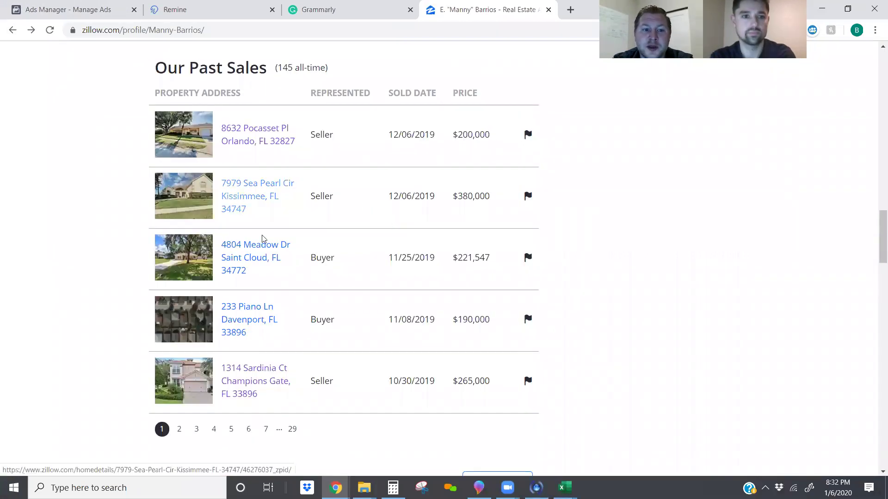
scroll(303, 204, "up", 7)
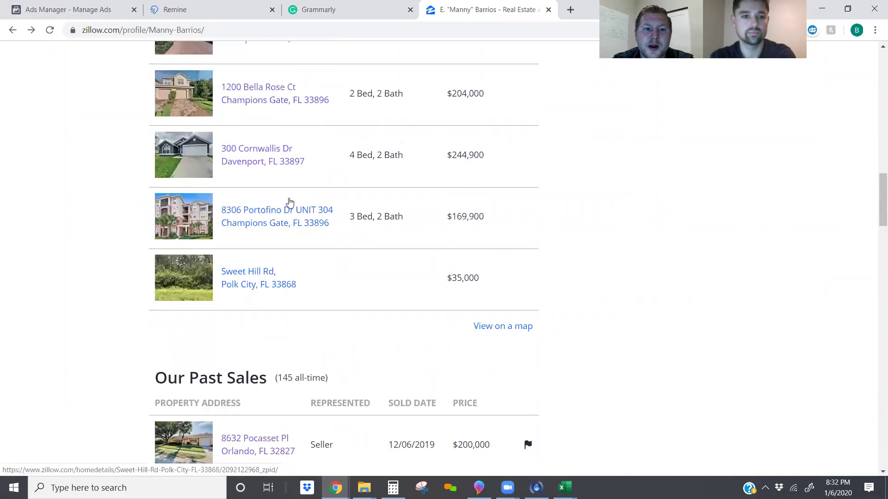
scroll(262, 165, "up", 2)
scroll(267, 277, "down", 9)
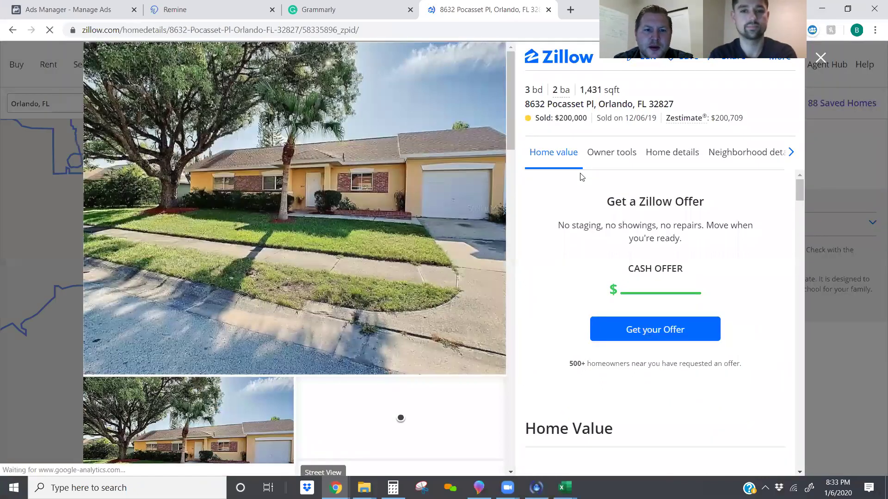
Capture the Orlando home's front photo at 910x720 and save it as JPEG Screenshot_2 in the client's folder.
key("Print")
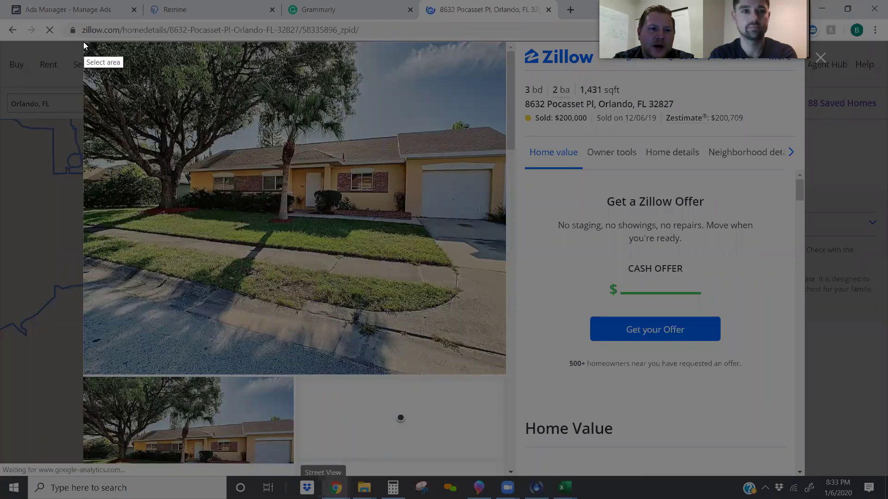
left_click_drag(84, 42, 489, 372)
left_click_drag(498, 375, 504, 374)
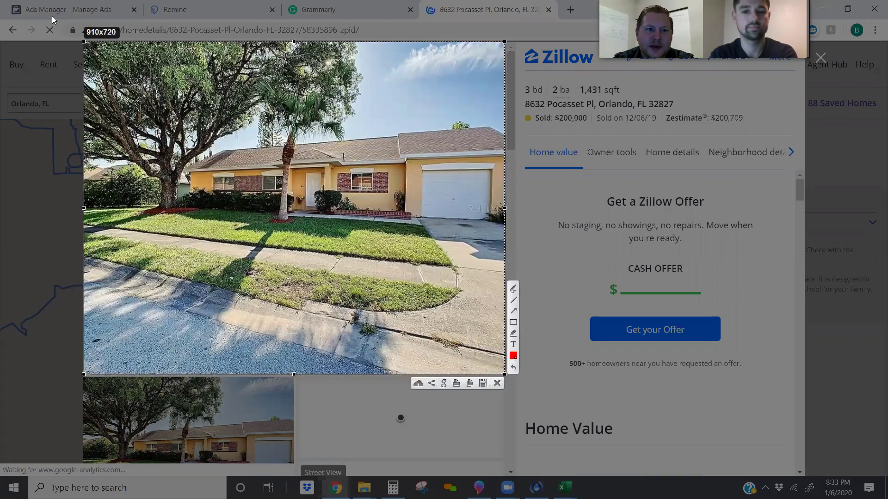
right_click(380, 152)
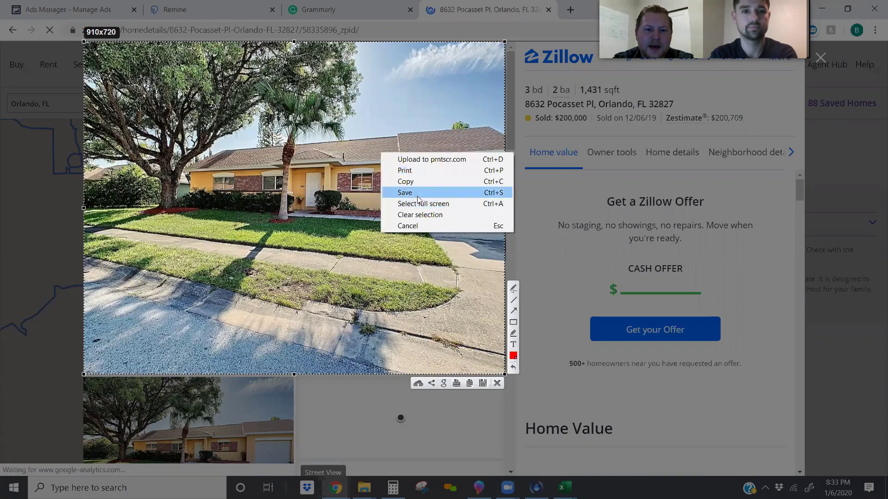
left_click(401, 193)
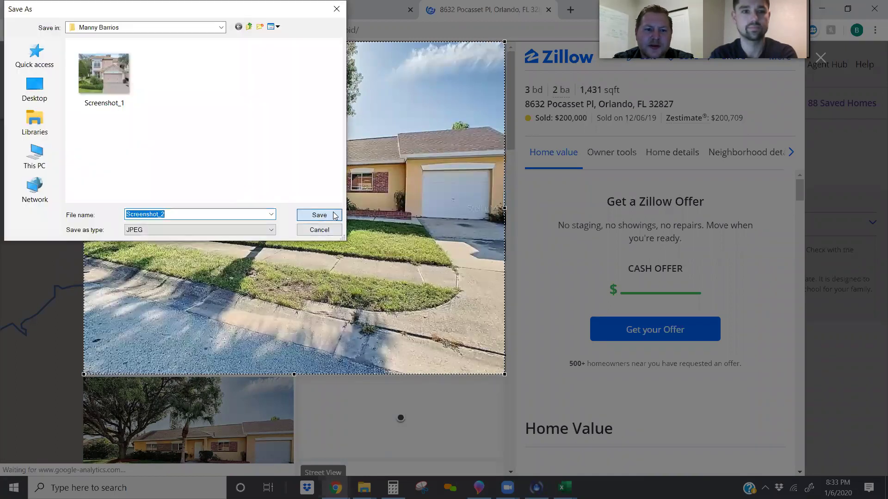
key("Return")
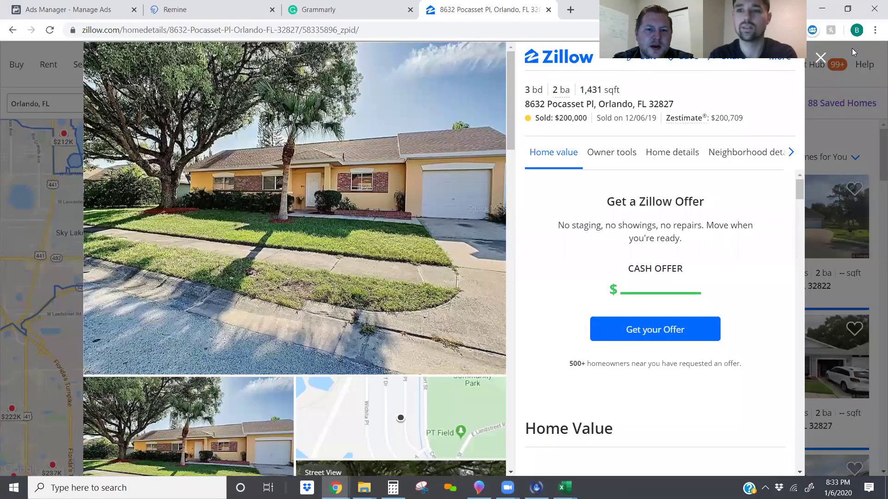
Return to the agent's Zillow profile and open the 4-bedroom Davenport listing priced at $244,900.
scroll(308, 247, "up", 6)
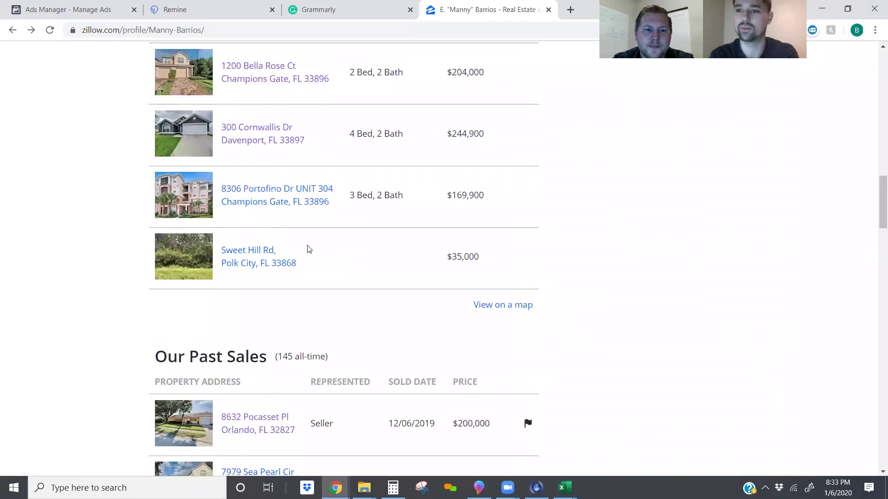
scroll(300, 242, "up", 1)
left_click(278, 245)
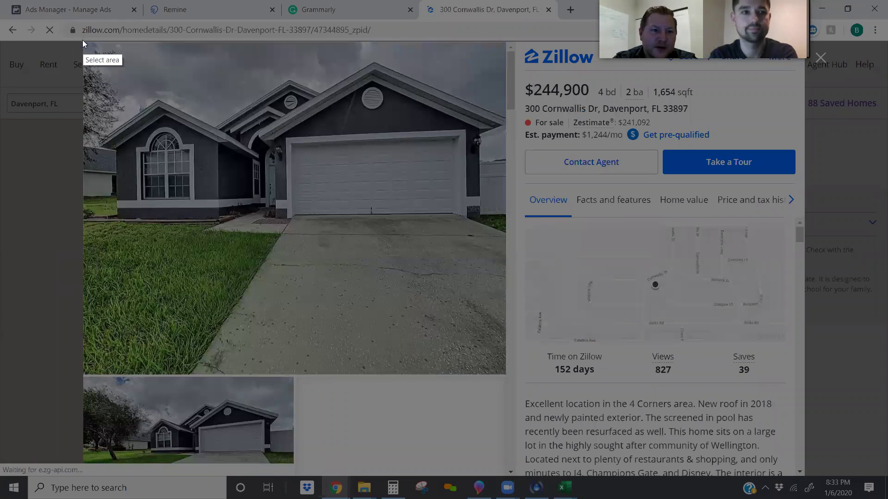
Capture the Davenport home's front photo at 911x719 and save it as JPEG Screenshot_3 in the client's folder.
mouse_move(83, 44)
left_mouse_down()
mouse_move(358, 312)
mouse_move(420, 347)
mouse_move(518, 377)
mouse_move(505, 373)
left_mouse_up()
right_click(442, 212)
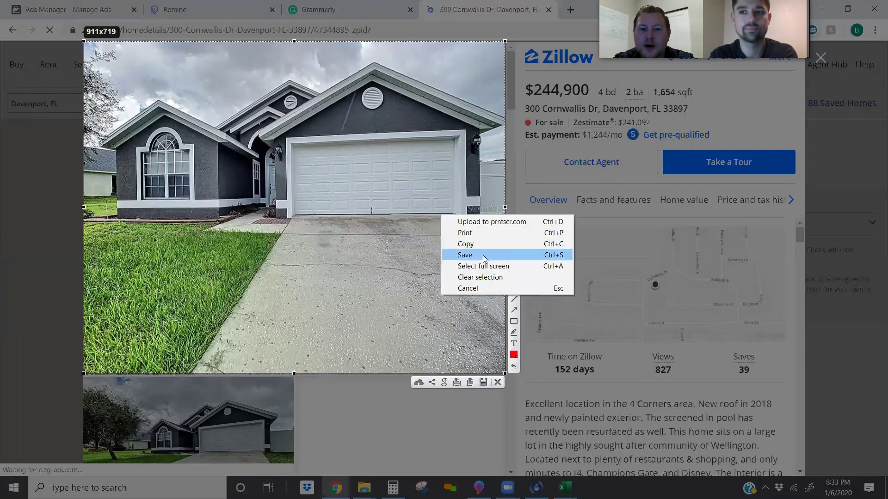
left_click(463, 253)
left_click(319, 216)
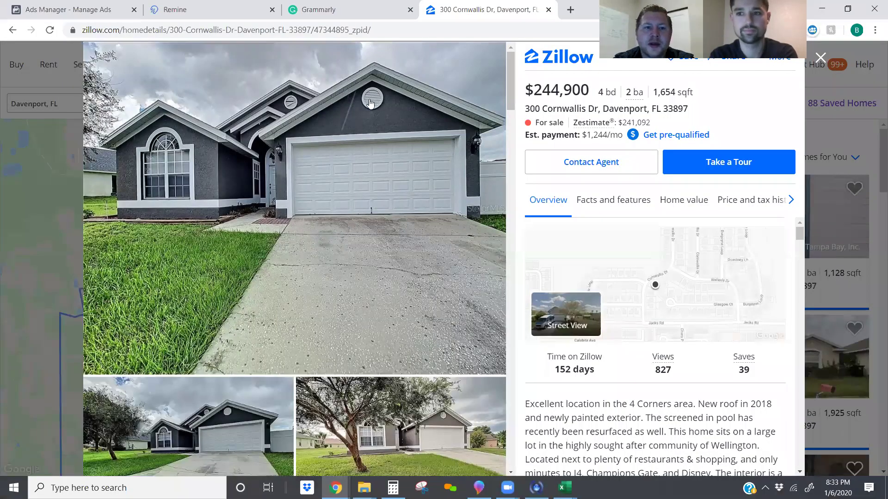
From the agent's Zillow profile, open the $204,000 Champions Gate listing and save its front photo, captured at 910x717, as JPEG Screenshot_4.
left_click(14, 30)
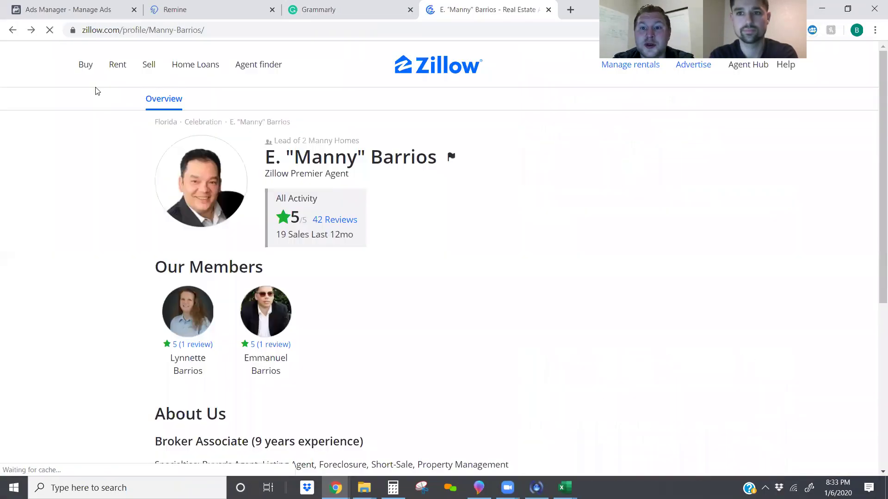
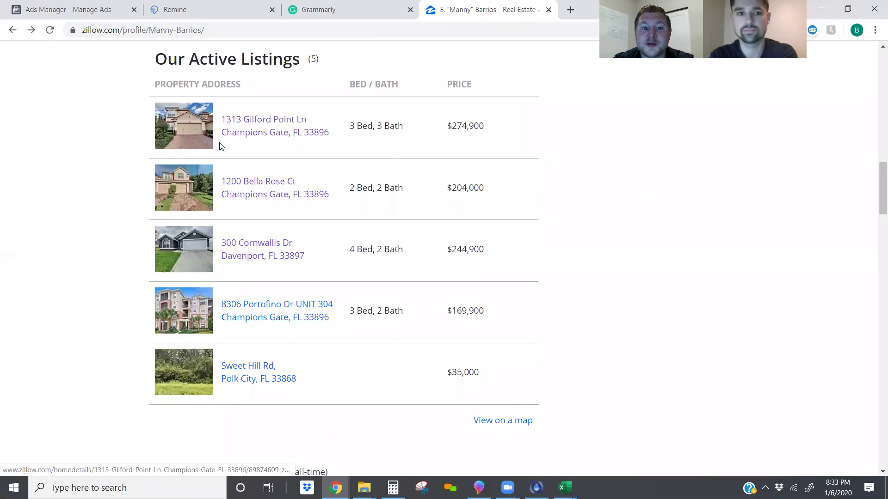
left_click(265, 194)
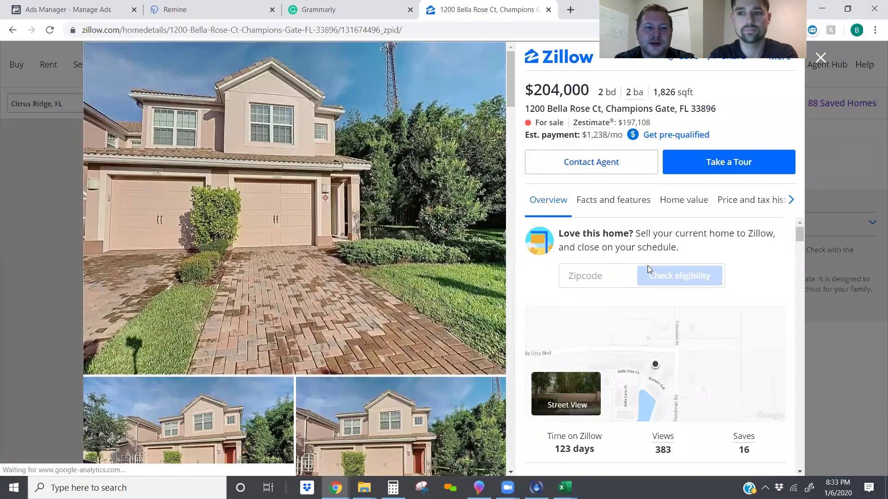
key("Print")
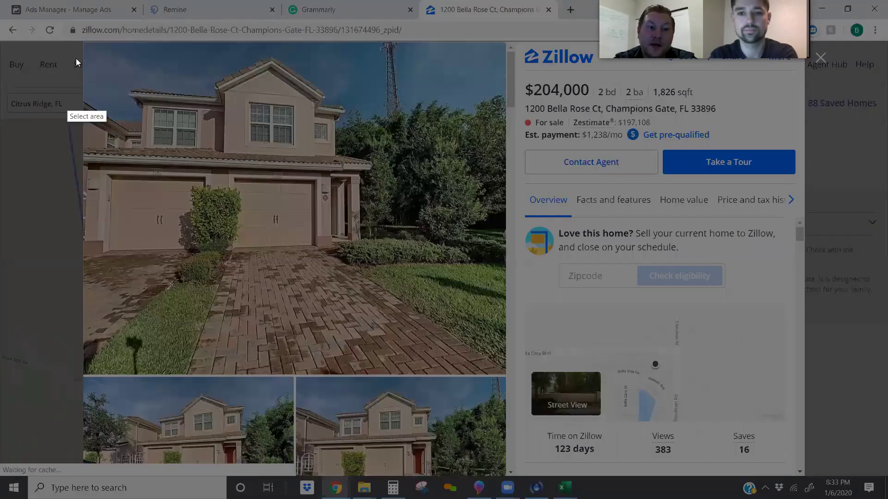
left_click_drag(84, 42, 504, 374)
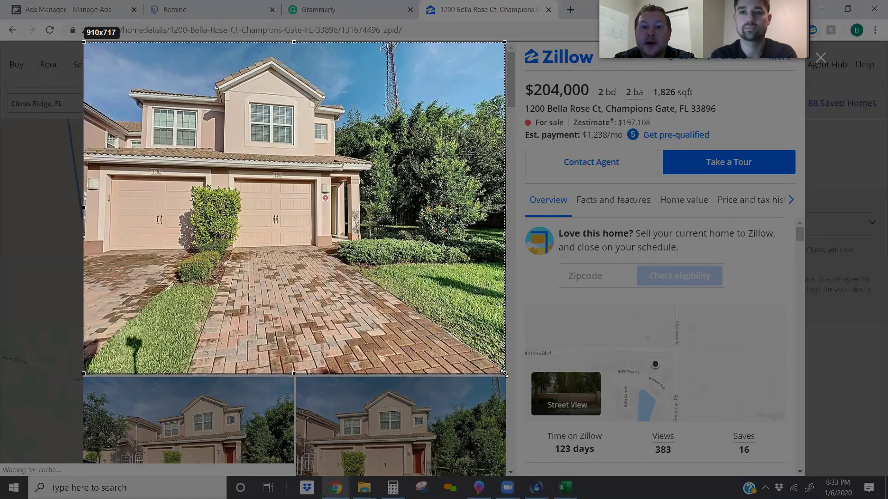
right_click(381, 184)
key("ctrl+s")
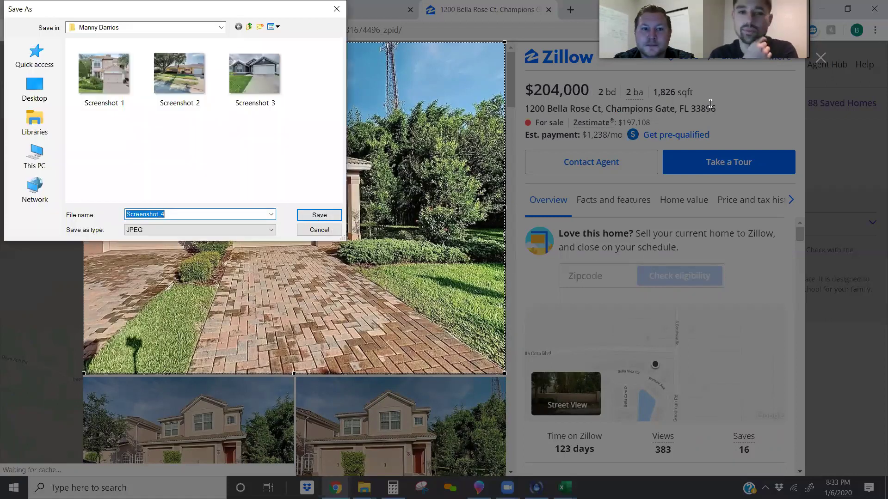
left_click(317, 212)
Return to the agent's Zillow profile and open the 3-bedroom Champions Gate listing priced at $274,900.
left_click(12, 30)
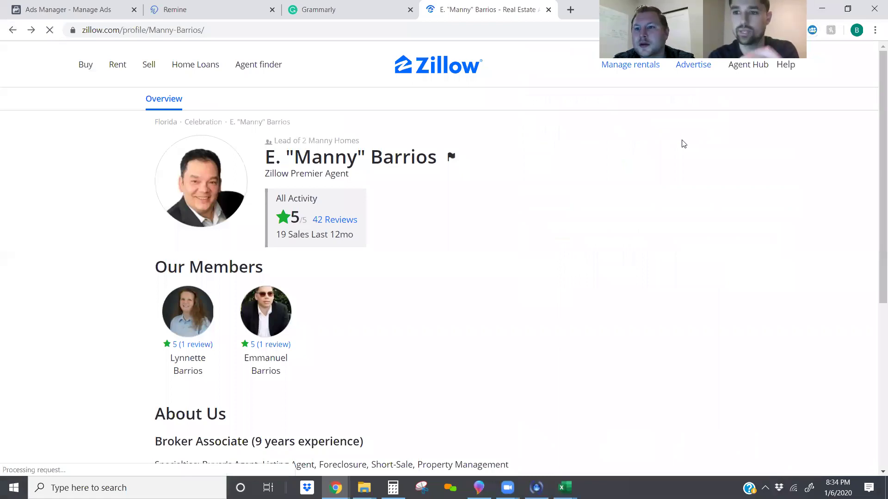
left_click(350, 134)
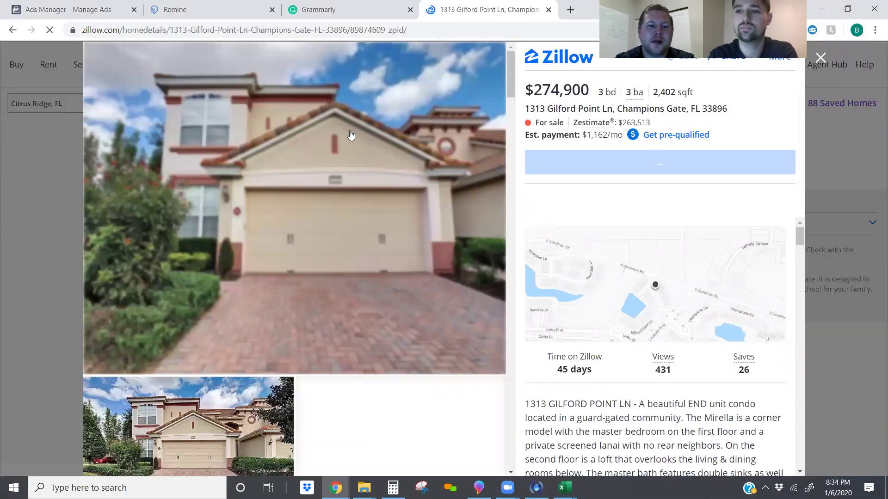
key("Print")
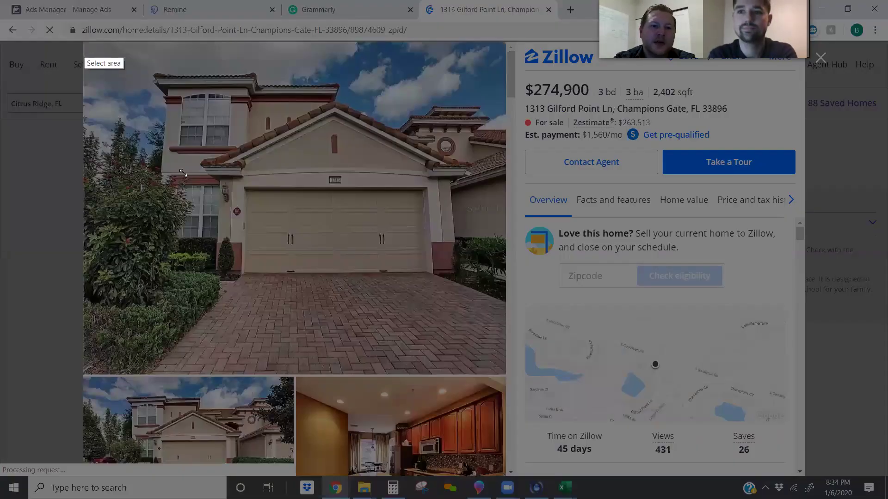
left_click_drag(84, 43, 406, 313)
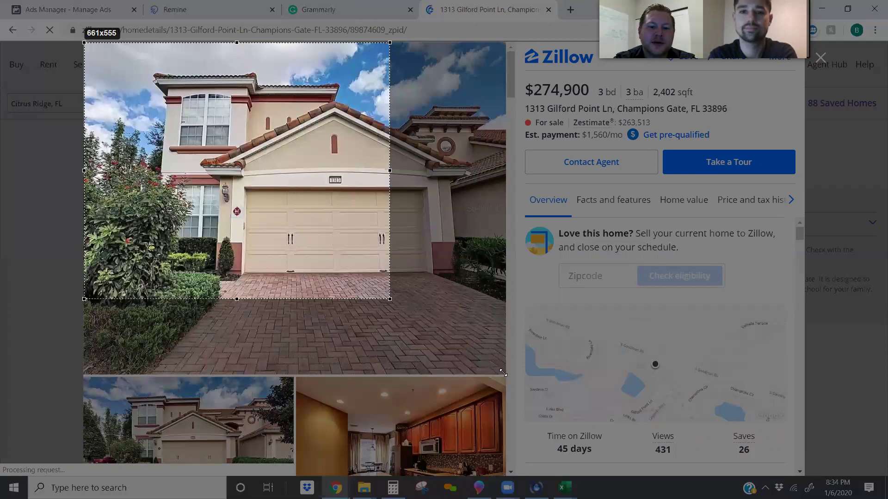
left_click_drag(503, 373, 505, 374)
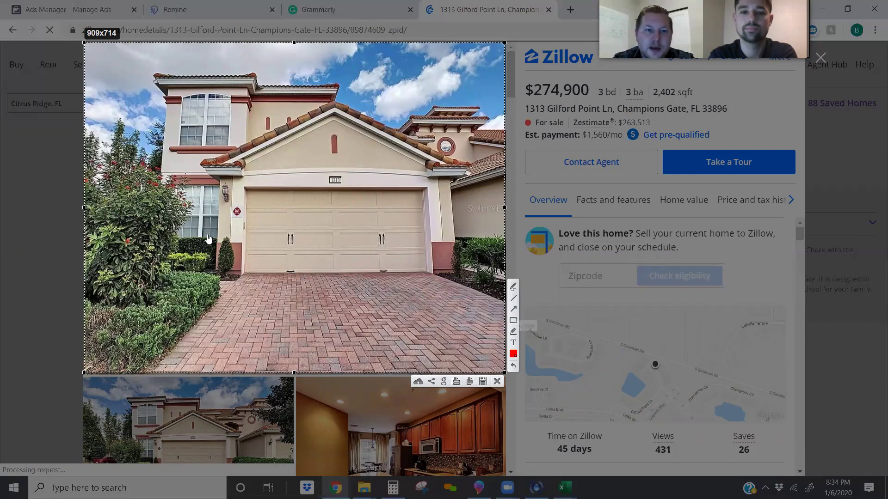
key("Escape")
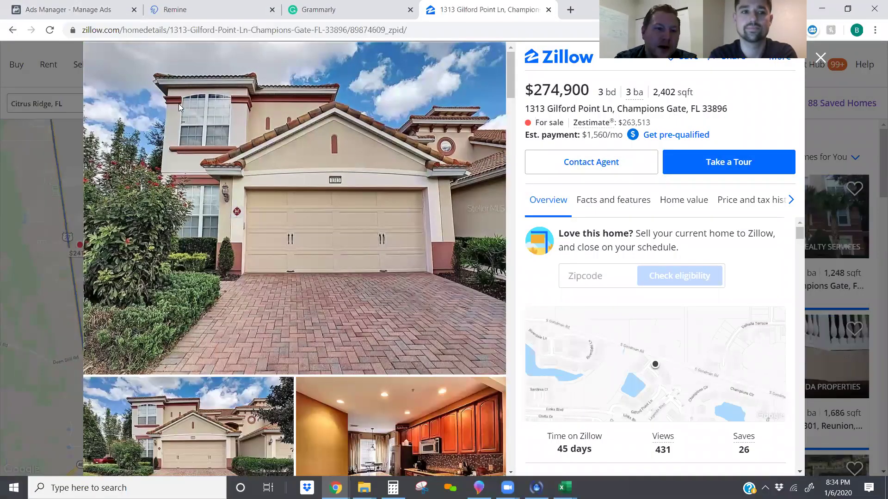
Capture the $274,900 Champions Gate home's front photo at 913x721 and save it as JPEG Screenshot_5 in the client's folder.
key("Print")
left_click_drag(83, 41, 505, 374)
right_click(354, 160)
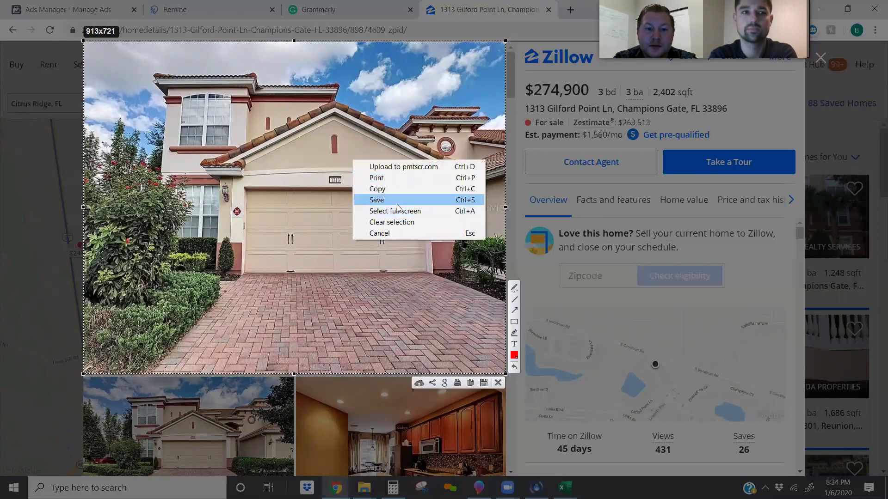
left_click(376, 200)
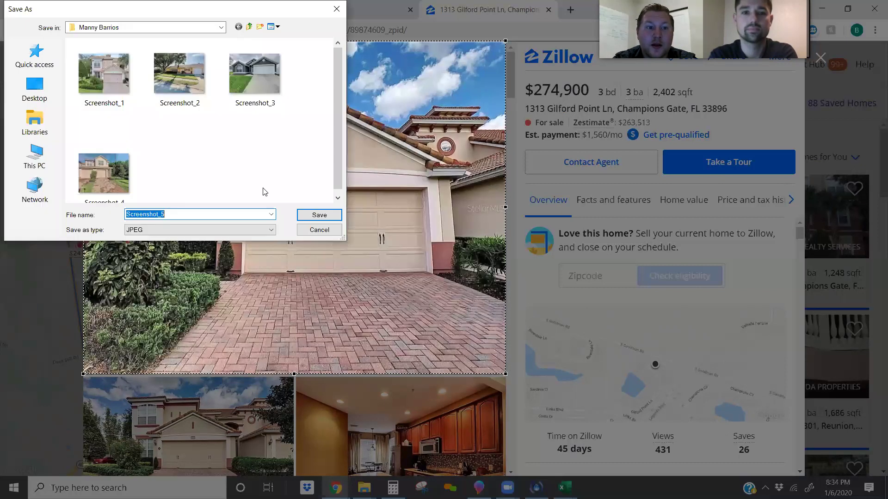
left_click(314, 213)
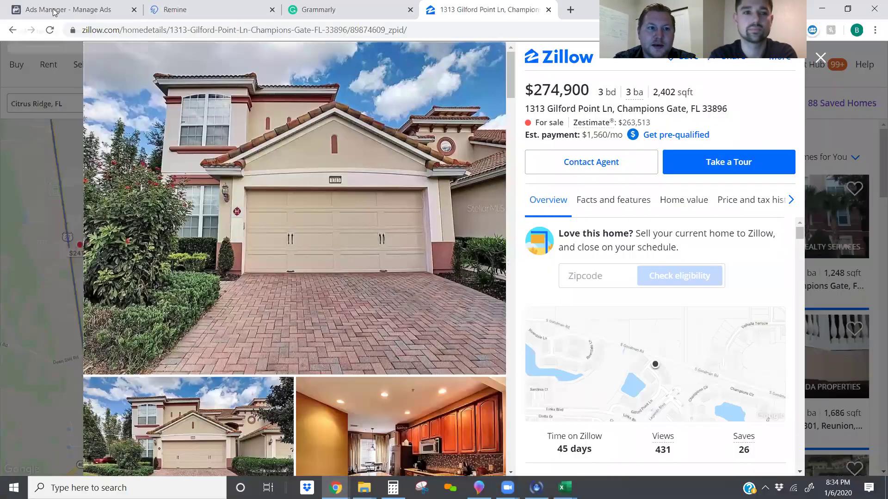
Switch to Ads Manager and browse to the client's photo folder on the Desktop for the image upload.
left_click(55, 11)
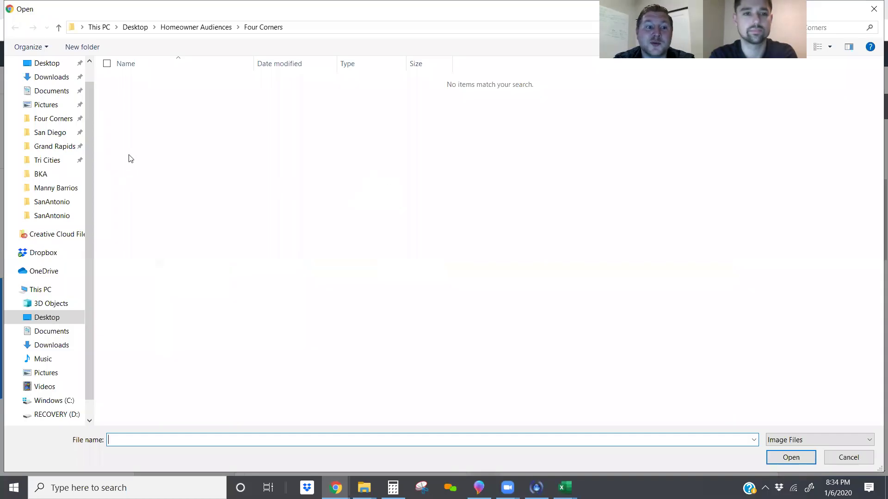
scroll(40, 173, "up", 1)
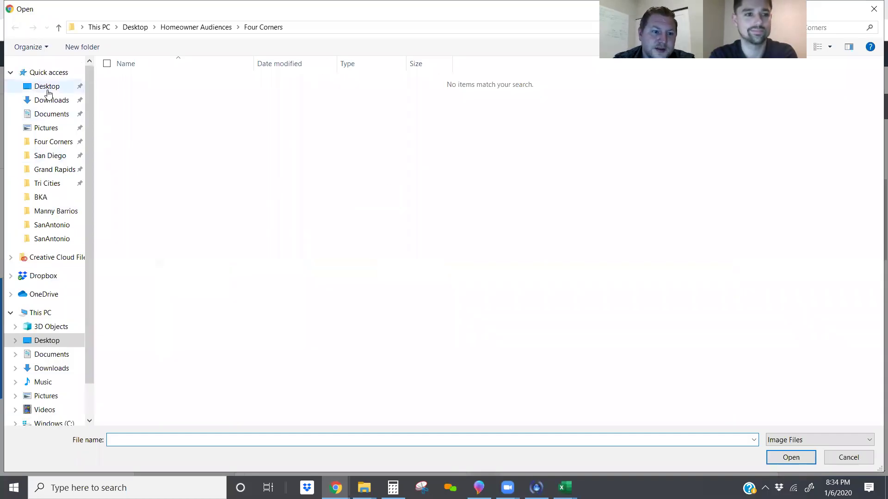
left_click(48, 90)
scroll(206, 191, "down", 3)
scroll(185, 276, "down", 2)
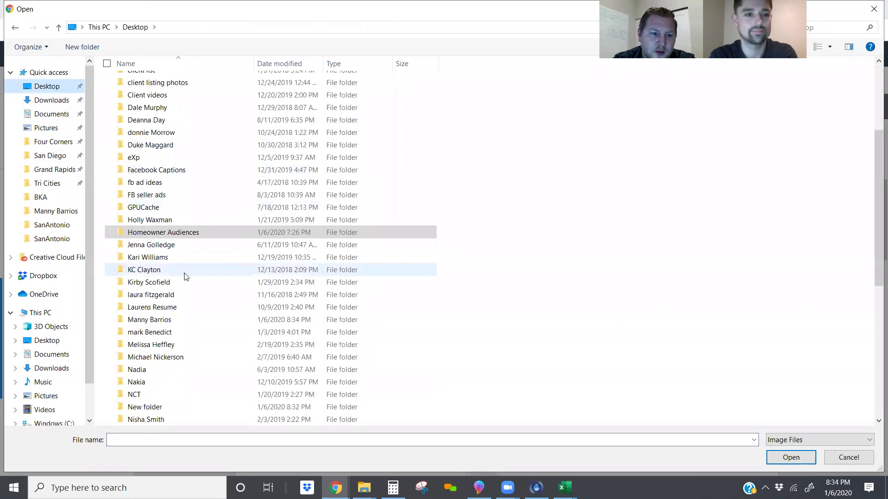
double_click(155, 283)
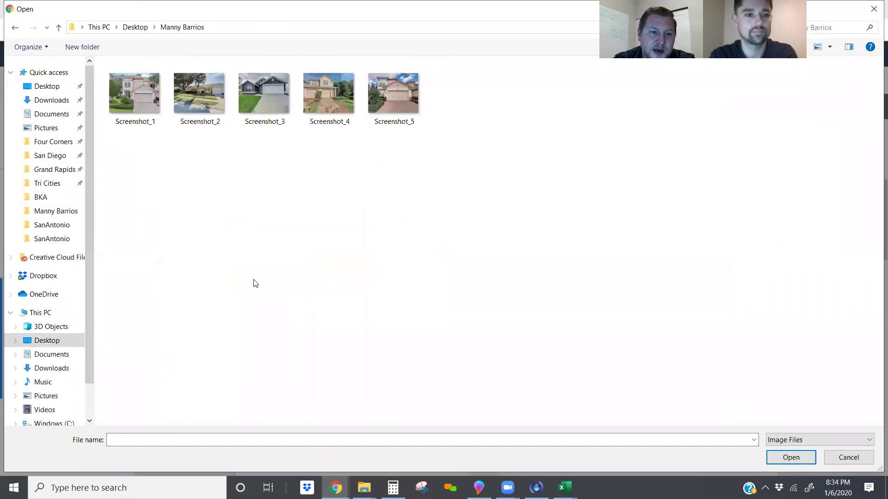
Upload all five house photos, Screenshot_1 through Screenshot_5, to the account's ad images.
left_click(373, 103)
left_click(331, 96, "ctrl")
left_click(257, 94, "ctrl")
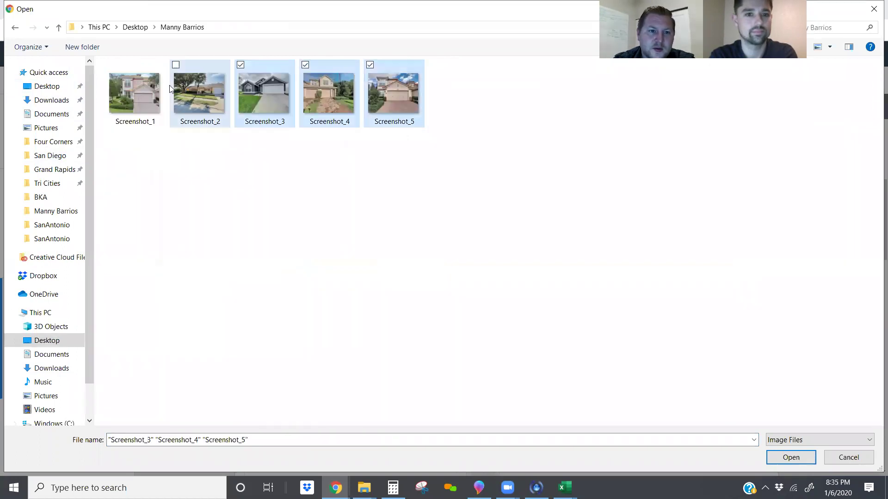
left_click(199, 94, "ctrl")
left_click(134, 93, "ctrl")
left_click(790, 457)
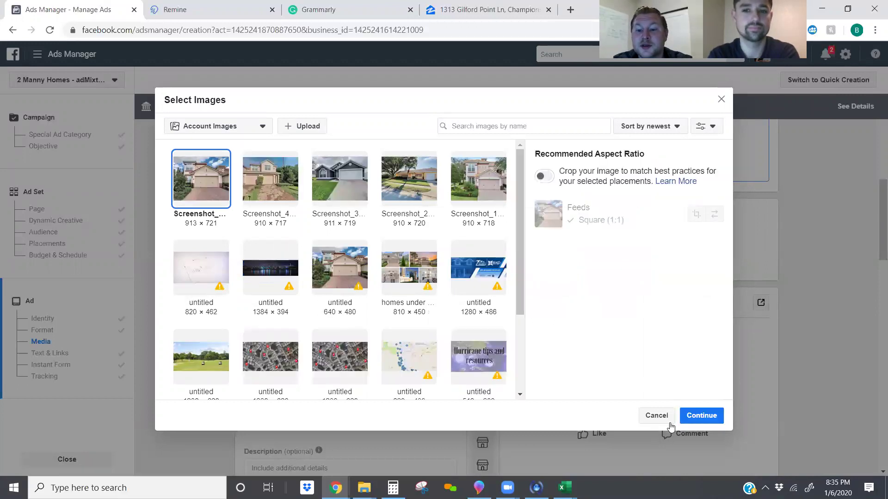
Leave the image selection without choosing a single image and change the ad format to Carousel.
left_click(657, 416)
scroll(453, 315, "up", 3)
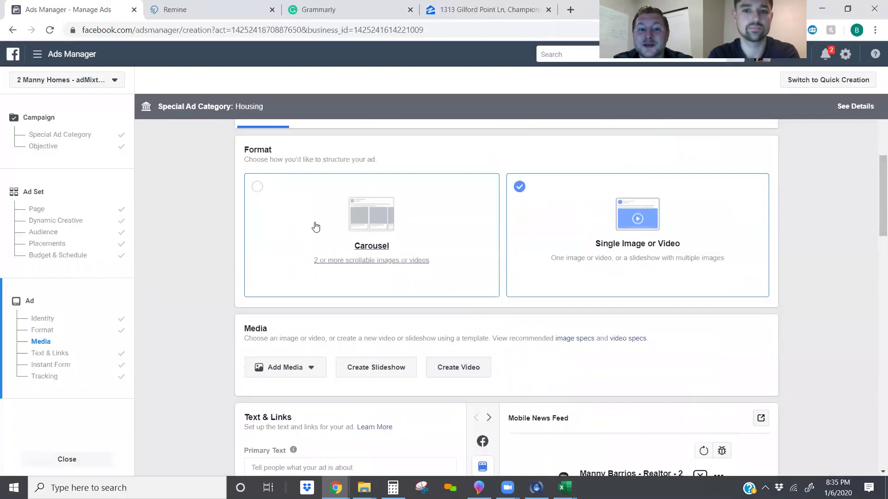
left_click(401, 232)
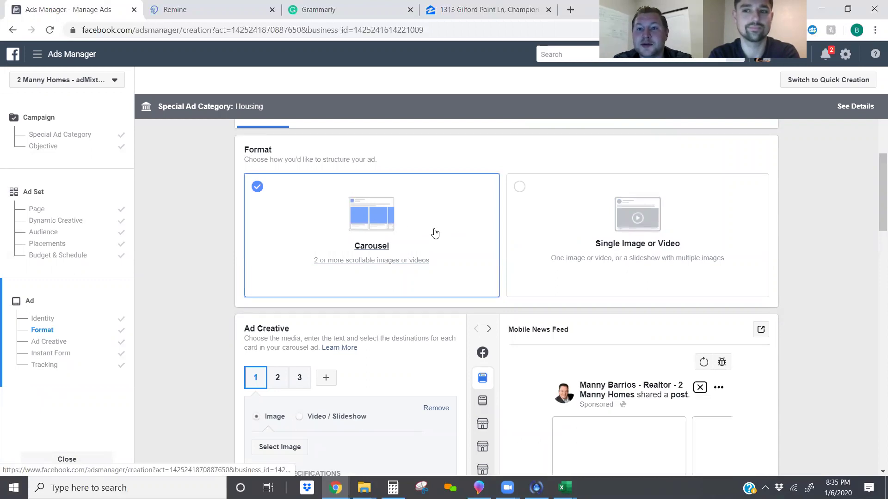
Set the first carousel card's image to Screenshot_1, the 910 × 718 house photo, from the account images.
scroll(391, 246, "down", 1)
scroll(311, 278, "down", 1)
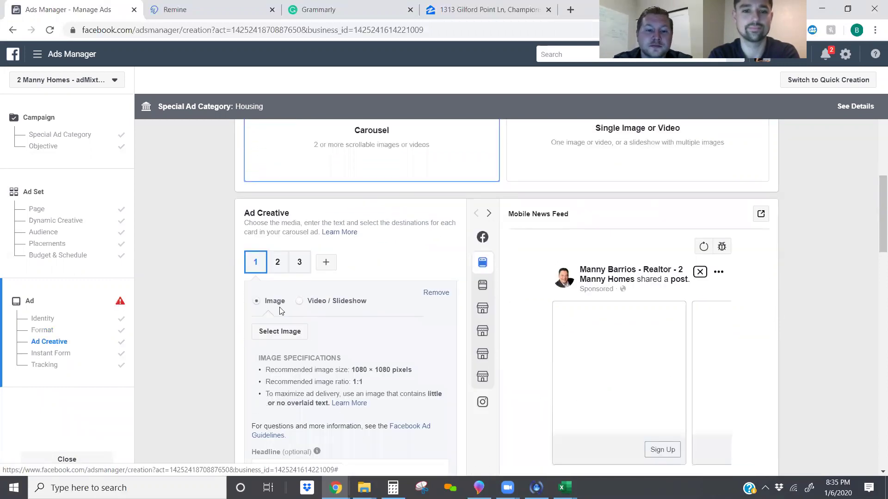
left_click(266, 330)
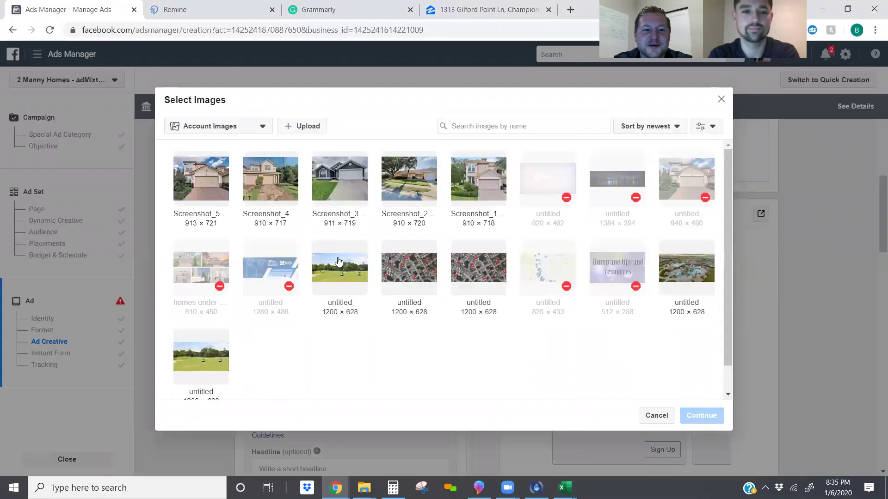
left_click(478, 175)
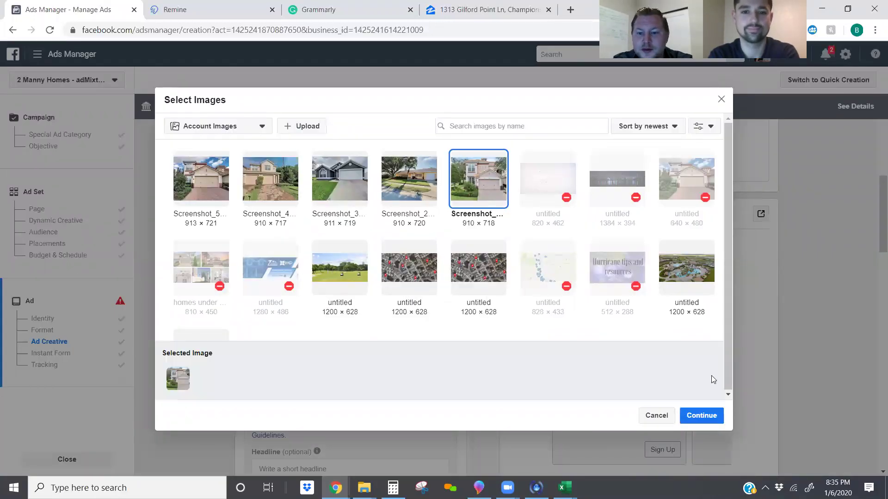
left_click(700, 415)
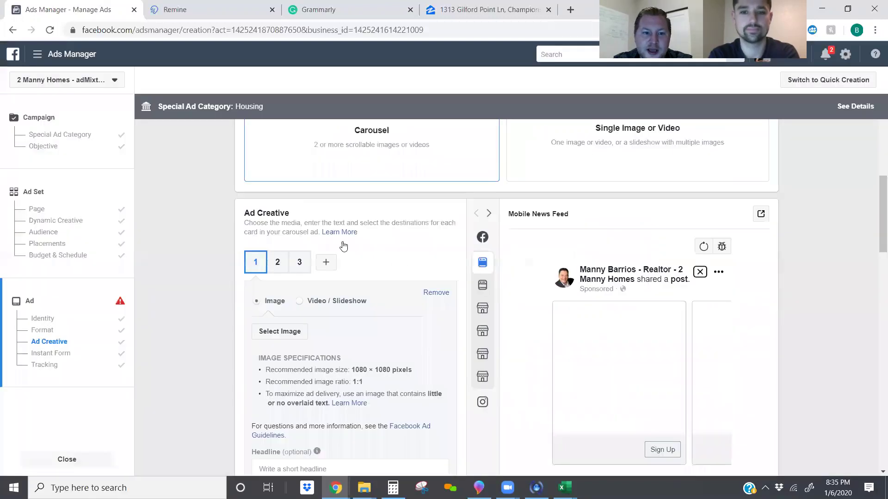
Set the second carousel card's image to Screenshot_2, the 910 × 720 house photo, from the account images.
left_click(279, 262)
left_click(279, 332)
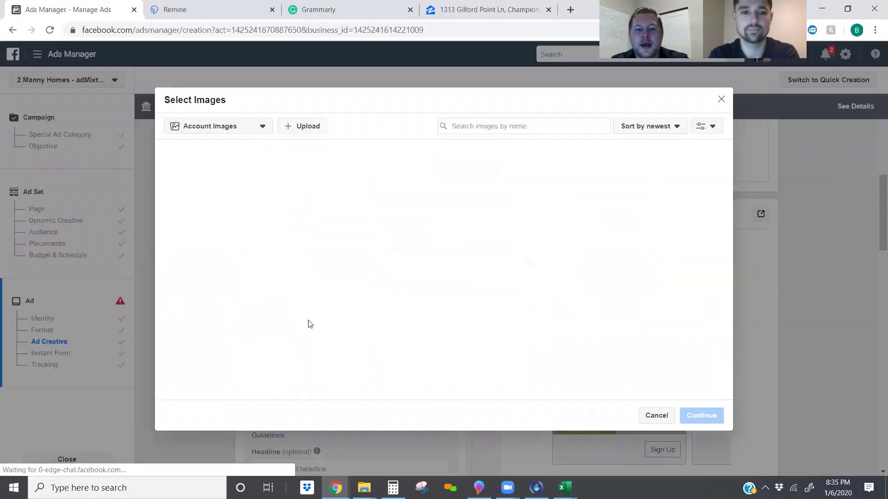
left_click(410, 183)
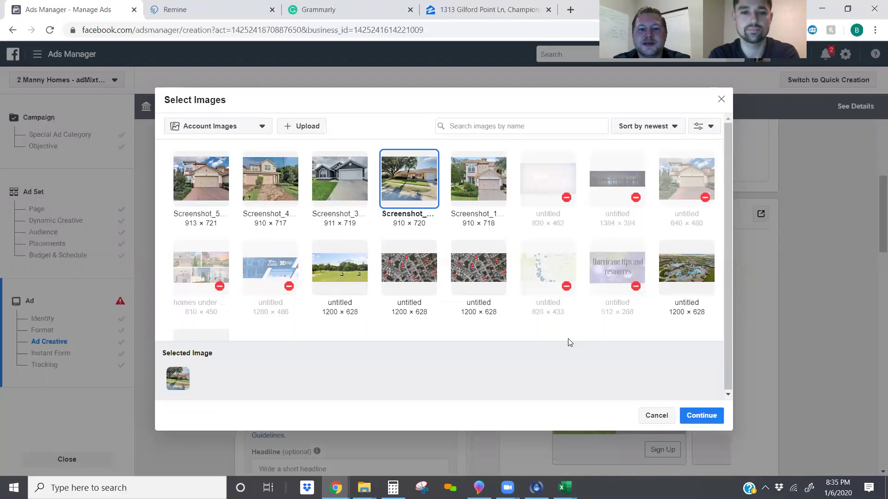
left_click(700, 416)
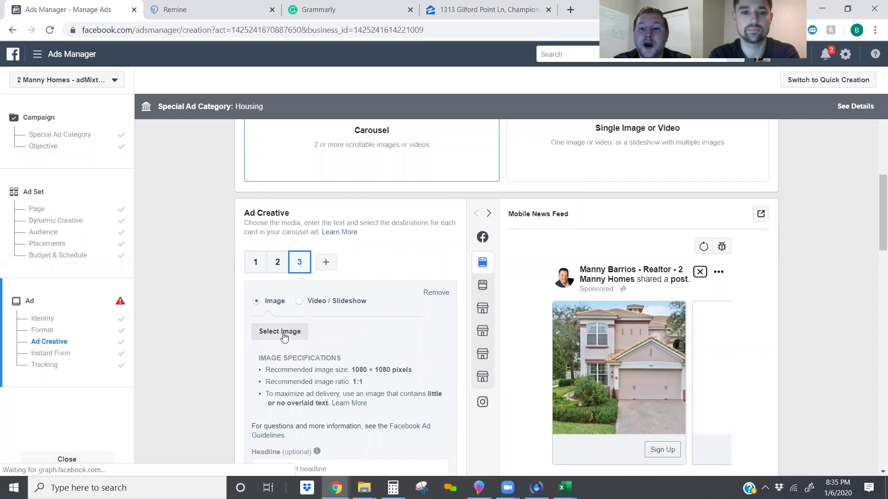
Set the third carousel card's image to Screenshot_3, the 911 × 719 house photo, from the account images.
left_click(282, 331)
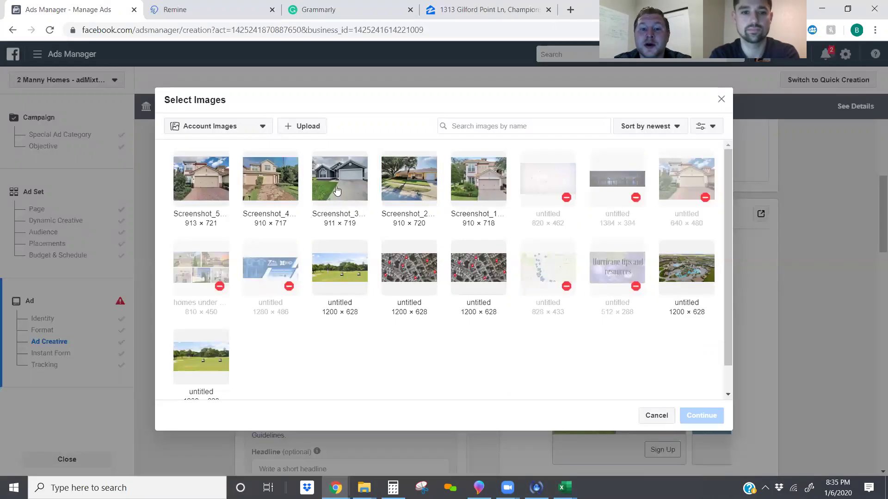
left_click(337, 190)
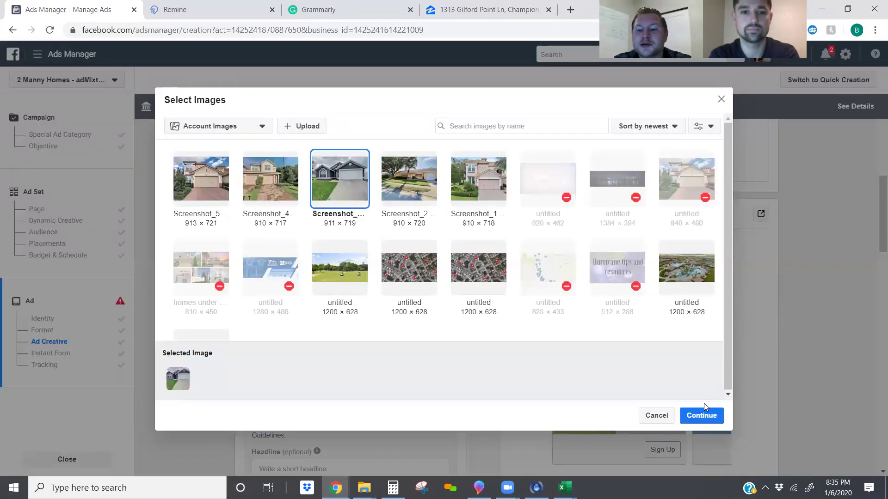
left_click(699, 415)
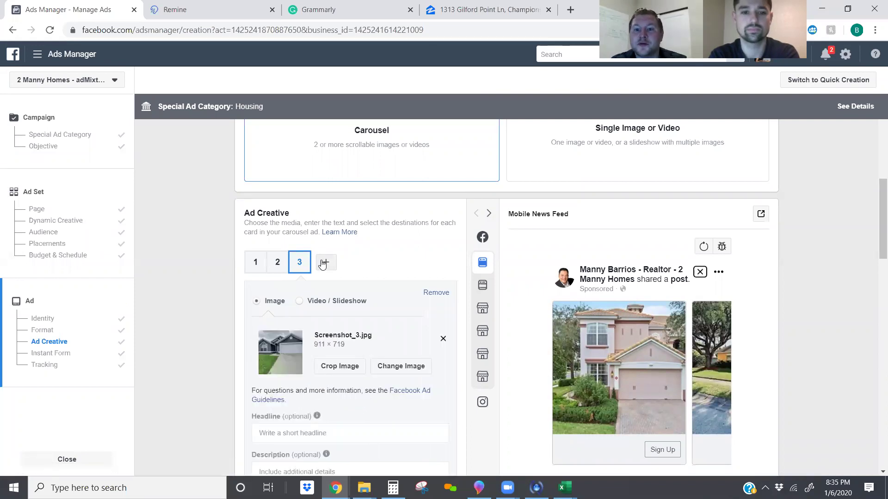
Add a fourth carousel card and set its image to Screenshot_4, the 910 × 717 house photo, from the account images.
left_click(325, 264)
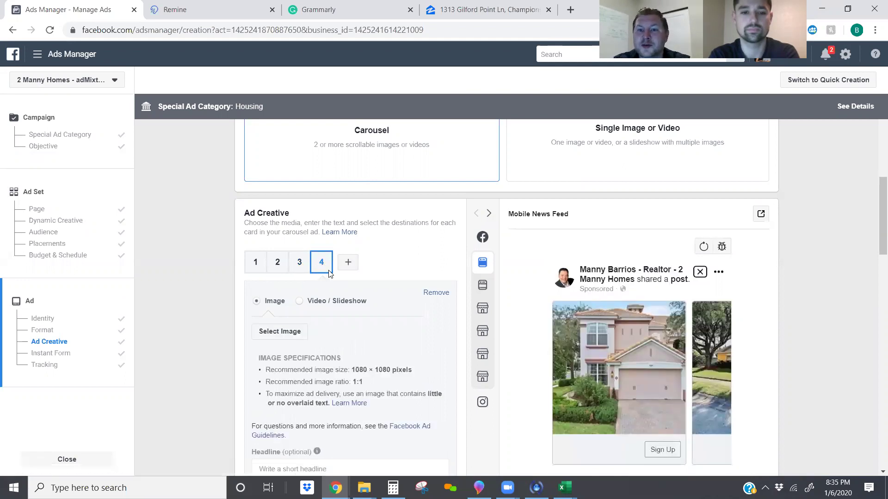
left_click(265, 331)
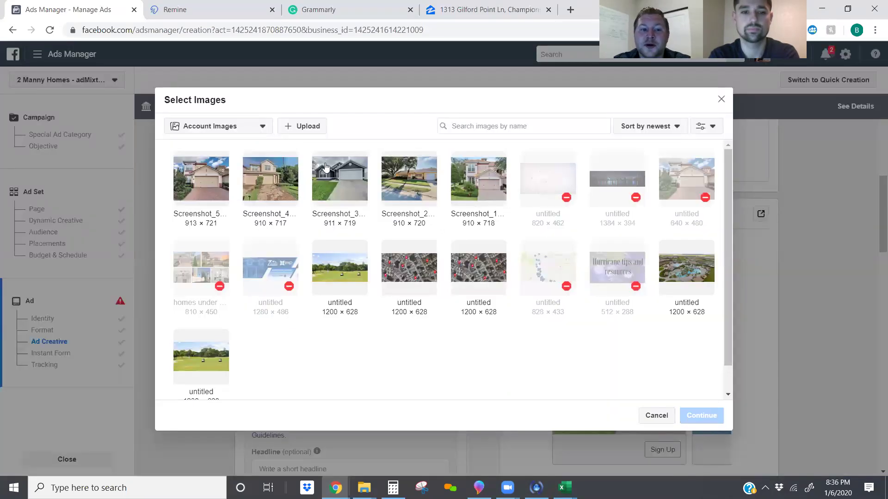
left_click(296, 167)
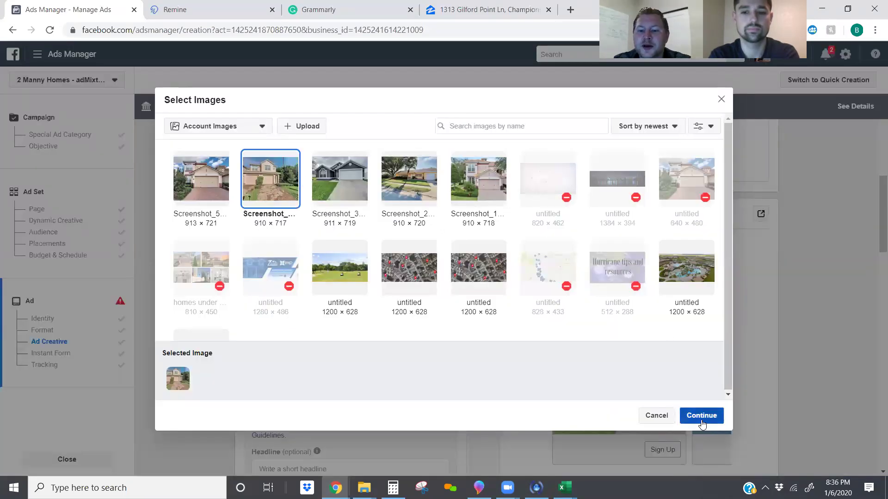
left_click(701, 416)
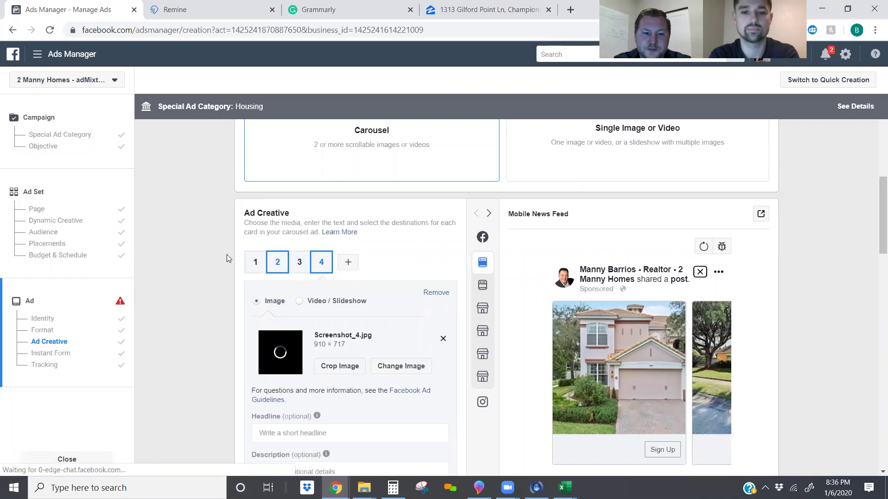
Set the first carousel card's headline to "See Just Listed Homes".
left_click(254, 262)
scroll(303, 259, "down", 4)
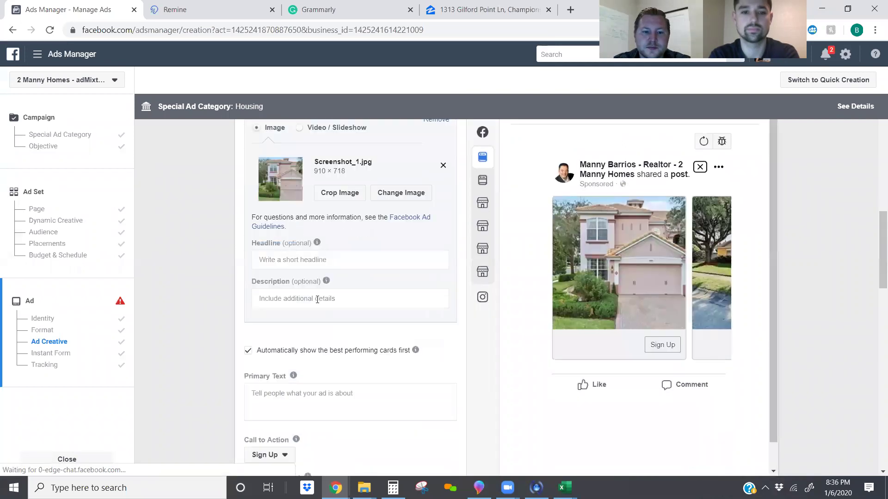
left_click(302, 260)
key("BackSpace")
key("BackSpace")
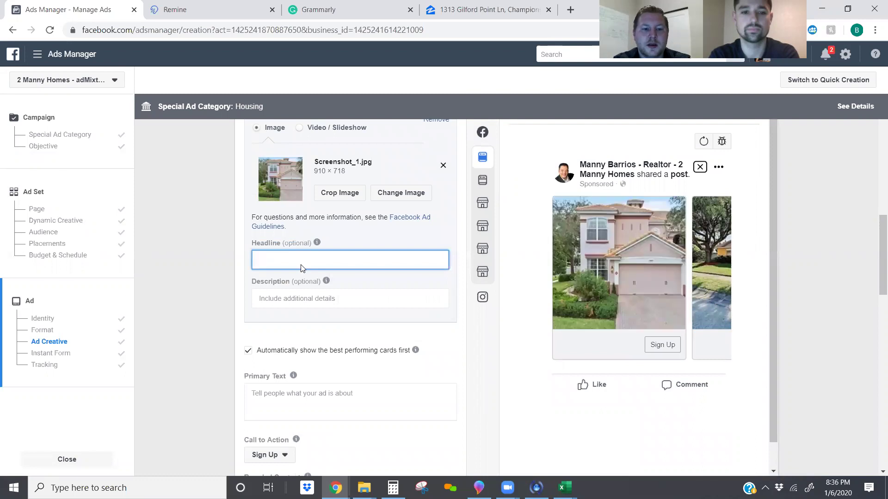
type("See Just Listed Homes")
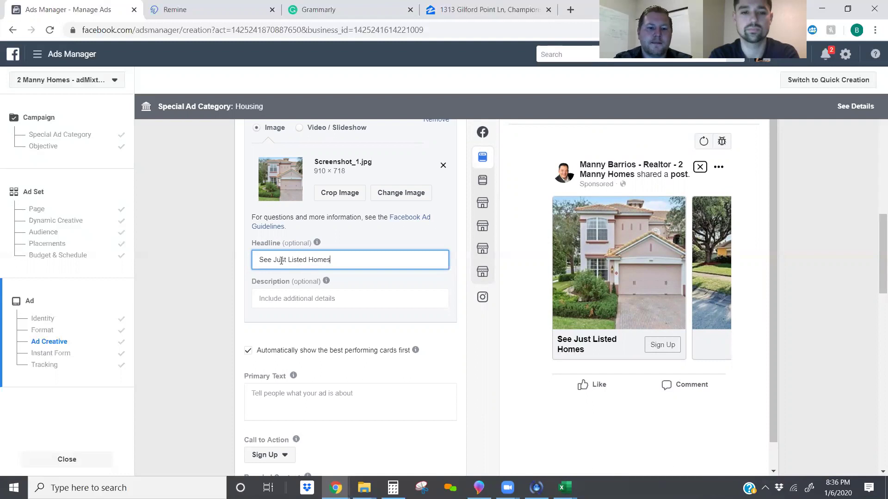
Copy the first card's headline "See Just Listed Homes" into the headlines of carousel cards 2, 3 and 4.
key("ctrl+a")
key("ctrl+c")
scroll(375, 273, "up", 1)
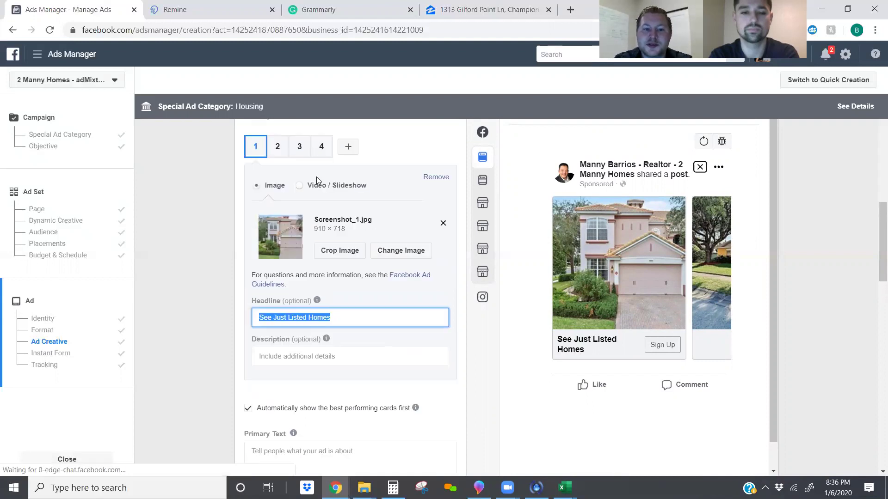
left_click(278, 146)
left_click(293, 321)
key("ctrl+v")
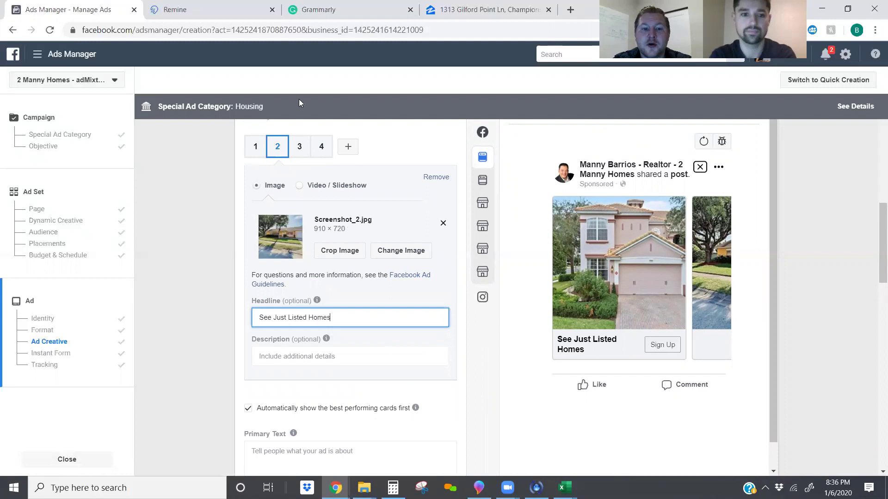
left_click(300, 146)
left_click(317, 318)
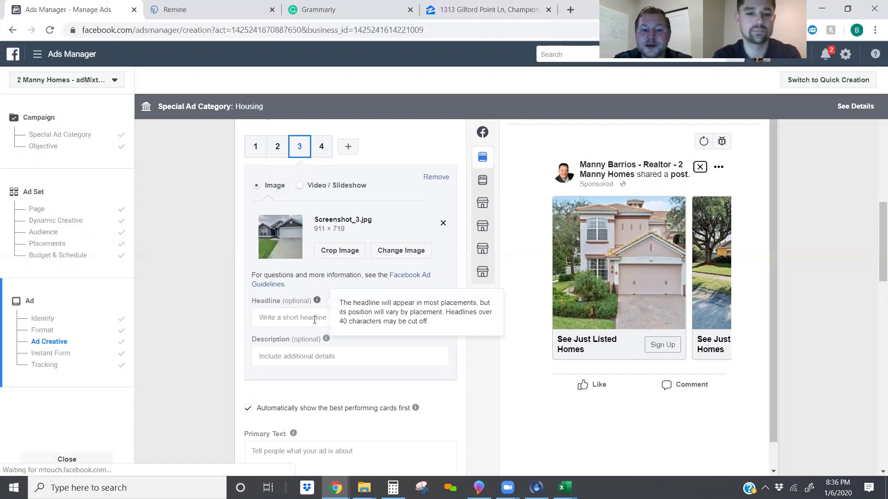
key("ctrl+v")
left_click(321, 146)
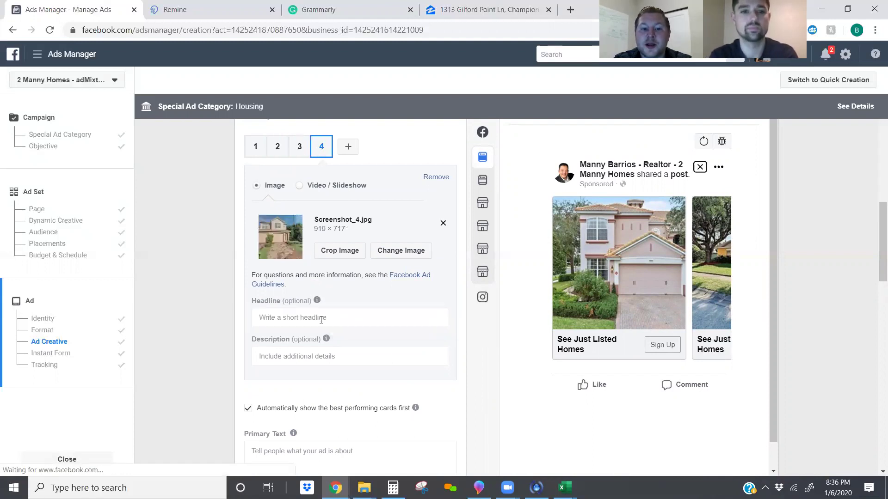
left_click(339, 316)
key("ctrl+v")
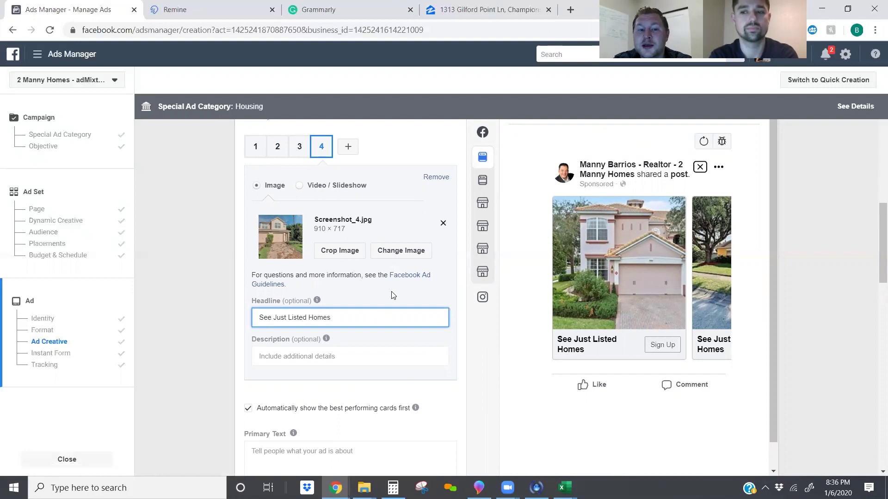
Copy the ad copy about purchasing a home with little to nothing down from the Grammarly document into the ad's primary text.
scroll(392, 295, "up", 5)
scroll(372, 282, "down", 5)
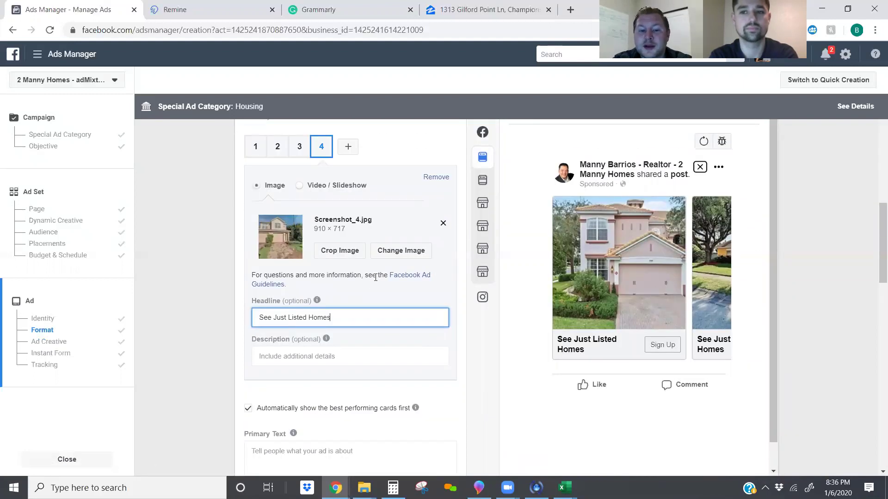
scroll(370, 282, "down", 4)
left_click(336, 285)
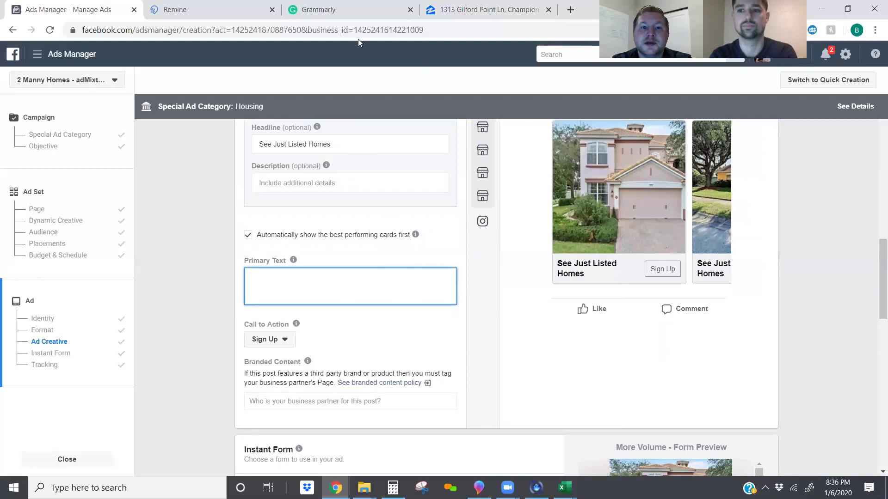
left_click(323, 10)
left_click_drag(194, 198, 44, 124)
key("ctrl+c")
left_click(317, 222)
left_click(28, 8)
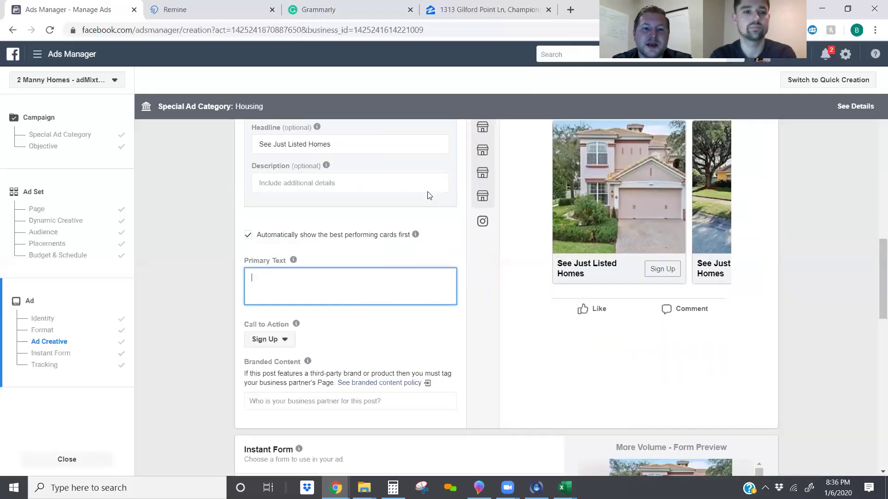
key("ctrl+v")
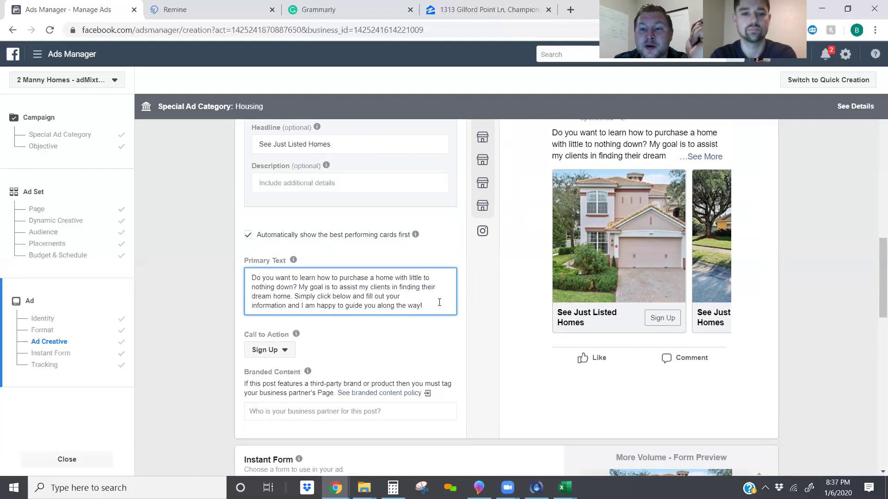
Review the list of instant forms, then copy the ad name "Four Corners Buyer Ad Test 1" for reuse.
scroll(531, 277, "down", 1)
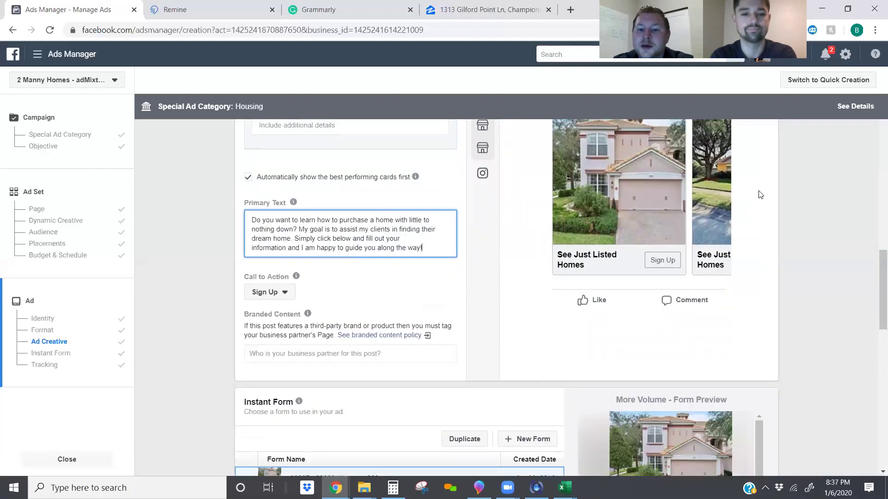
scroll(495, 248, "down", 5)
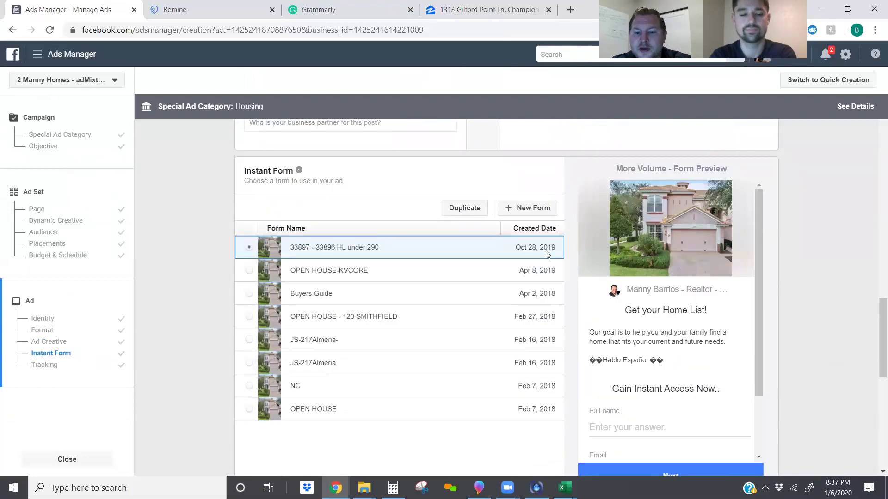
scroll(676, 266, "down", 3)
scroll(676, 265, "up", 3)
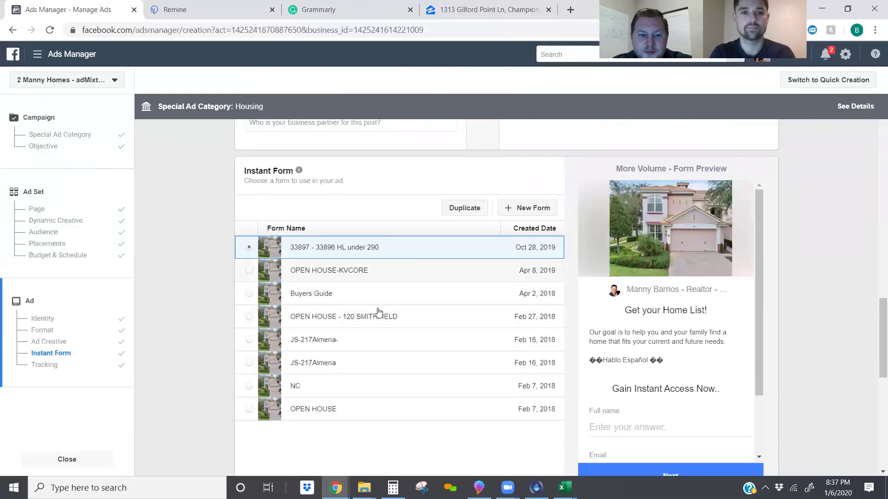
scroll(439, 208, "up", 15)
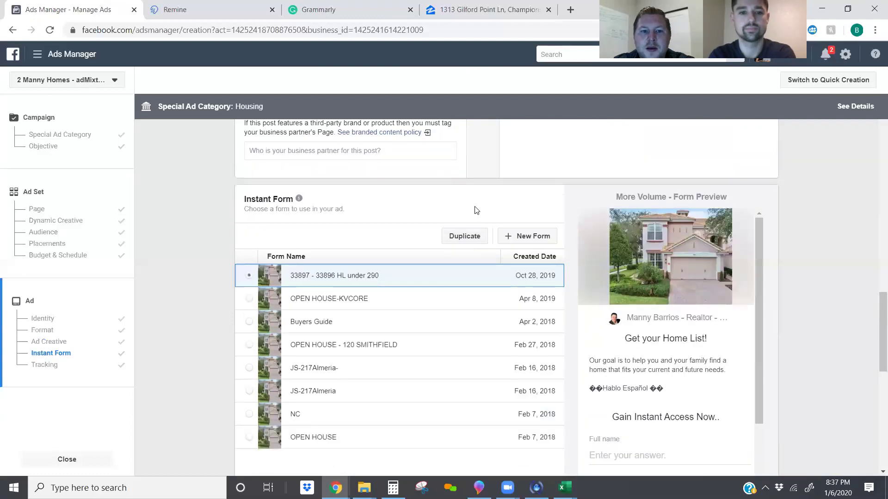
scroll(398, 171, "up", 2)
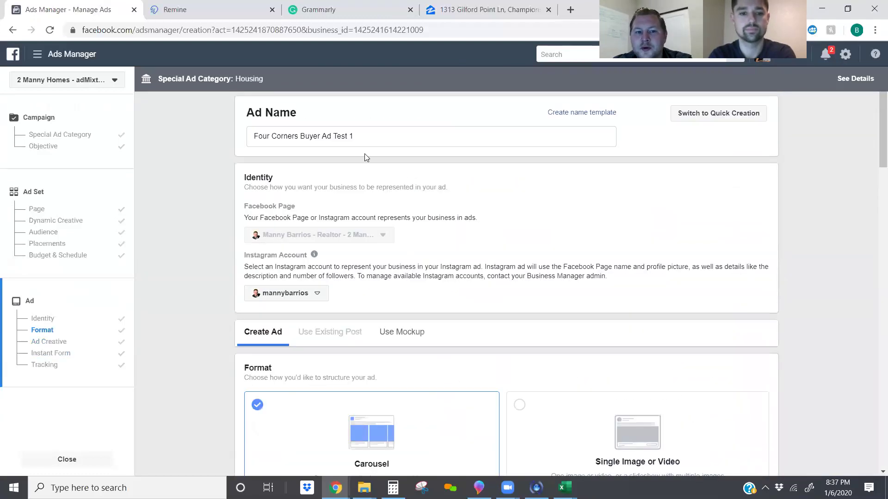
triple_click(338, 132)
Duplicate the instant form "33897 - 33896 HL under 290" and open the copy's privacy policy section.
scroll(387, 291, "down", 10)
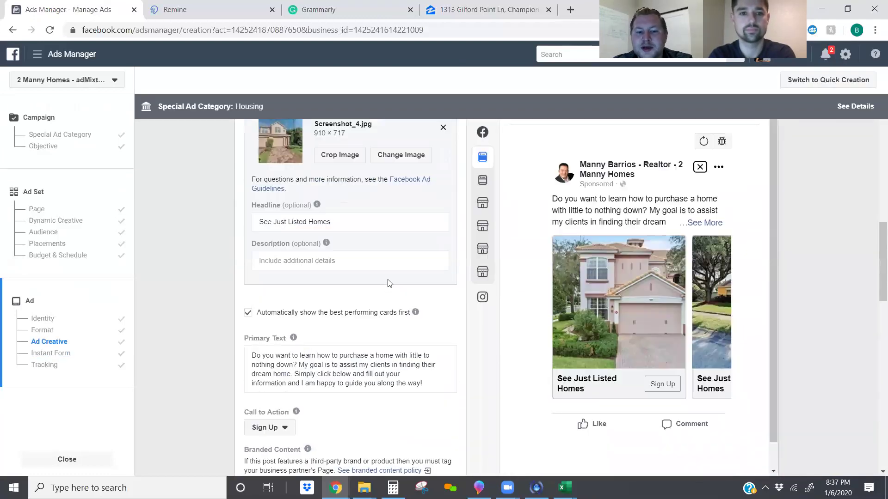
scroll(388, 290, "down", 6)
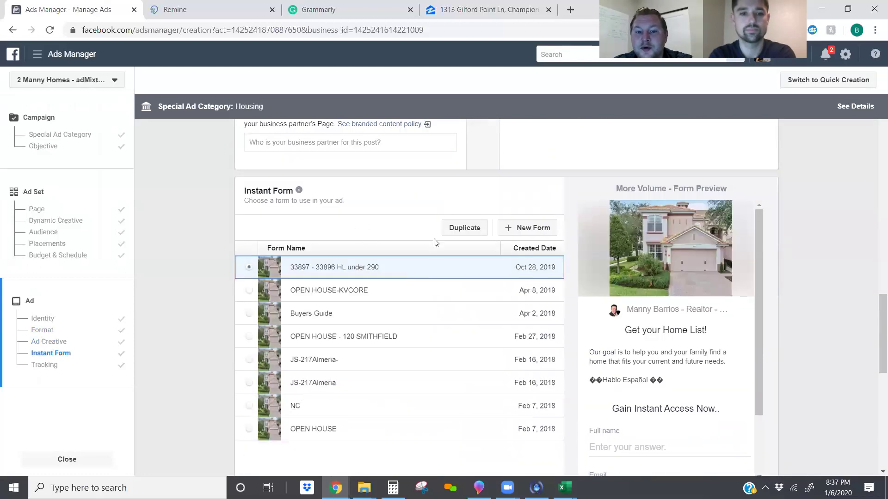
left_click(461, 228)
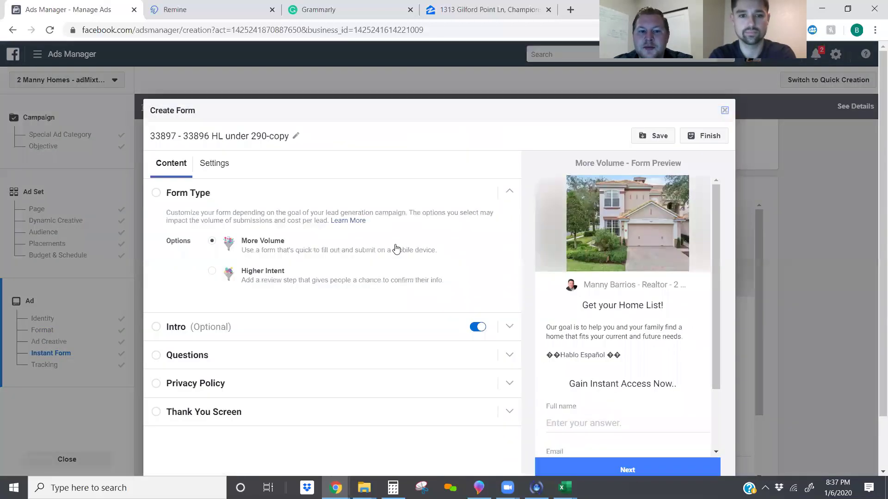
scroll(278, 333, "down", 2)
left_click(242, 327)
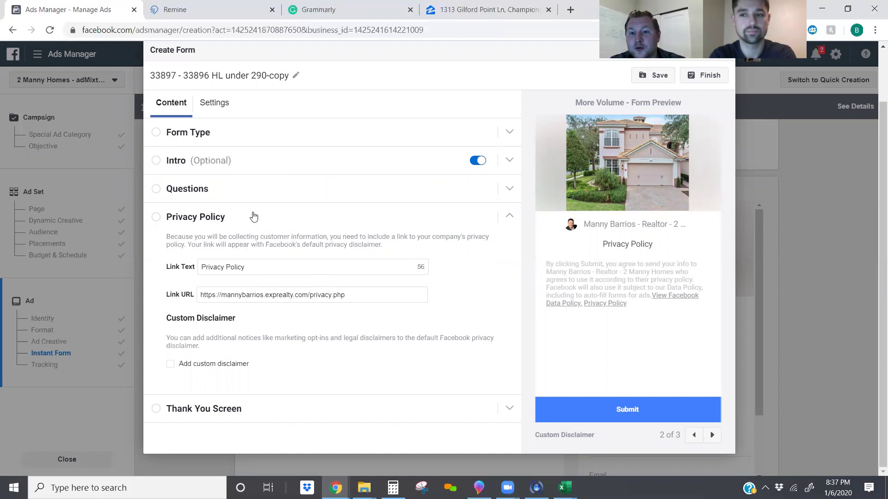
Set the duplicated form's sharing to Open and rename the form "Four Corners Buyer Ad Test 1".
left_click(218, 113)
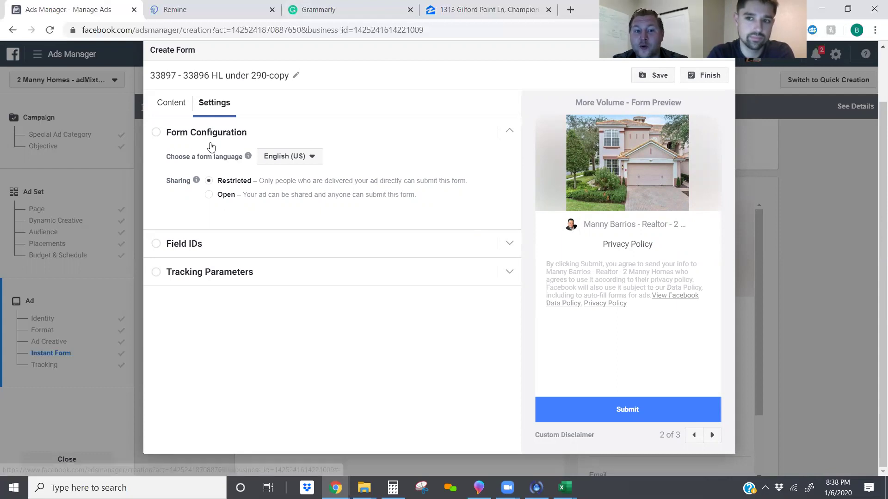
left_click(208, 194)
double_click(274, 81)
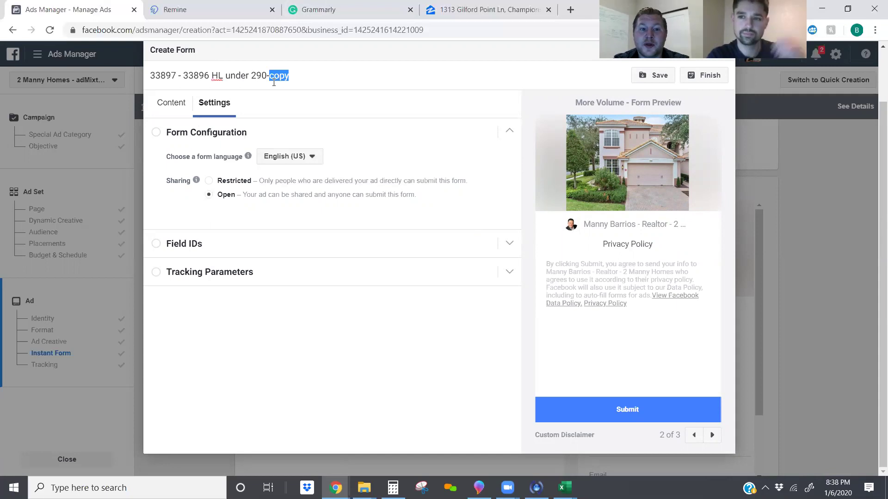
key("ctrl+a")
key("ctrl+v")
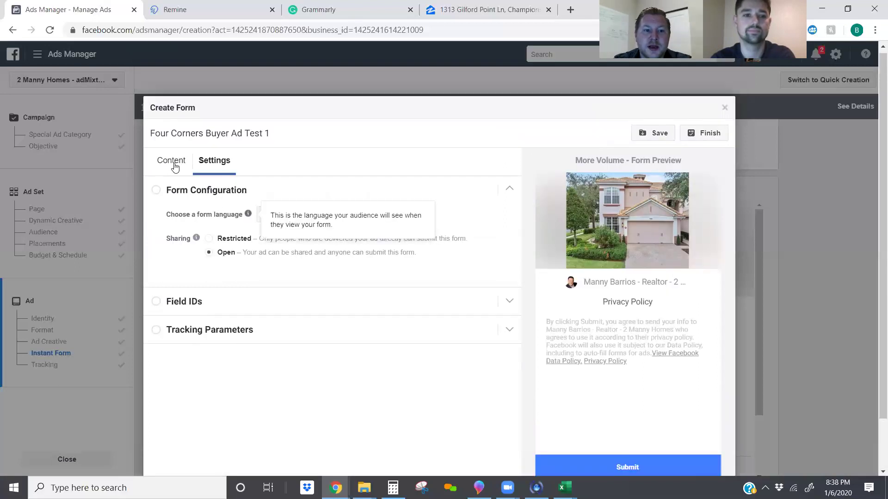
Turn off the optional intro in the form's content.
left_click(171, 162)
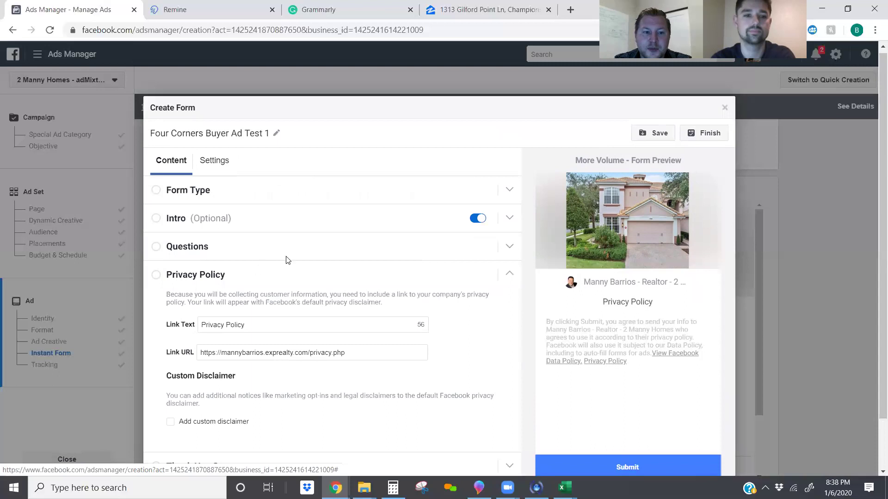
scroll(189, 235, "down", 1)
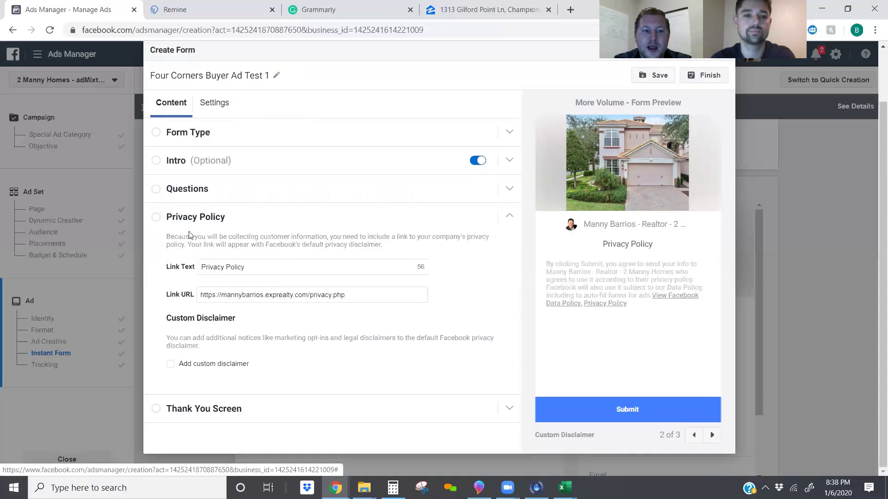
left_click(479, 162)
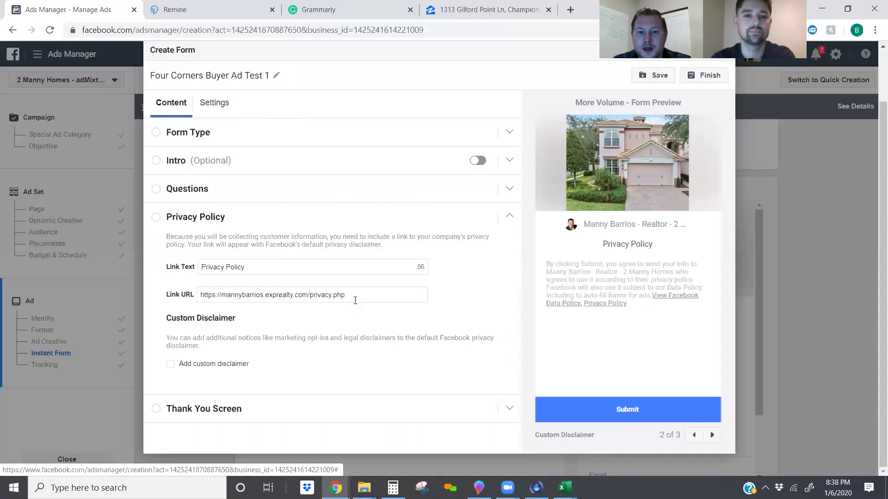
Delete the Full name question from the form's questions.
left_click(280, 199)
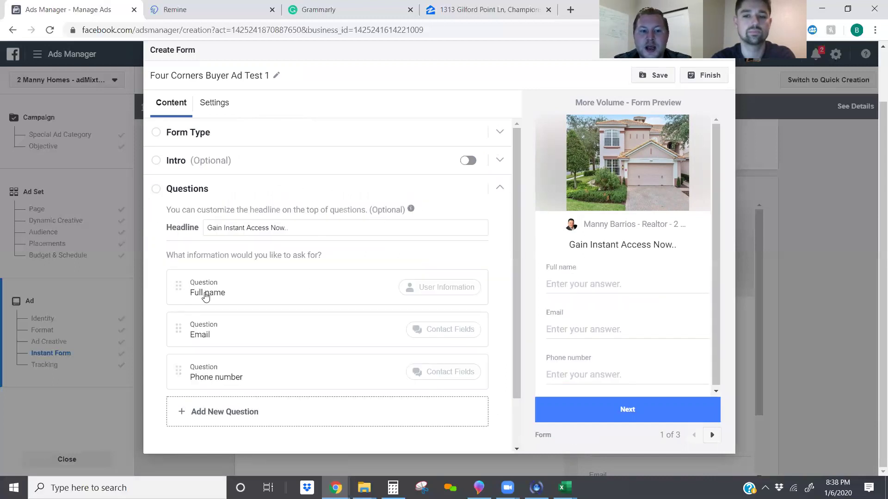
left_click(258, 297)
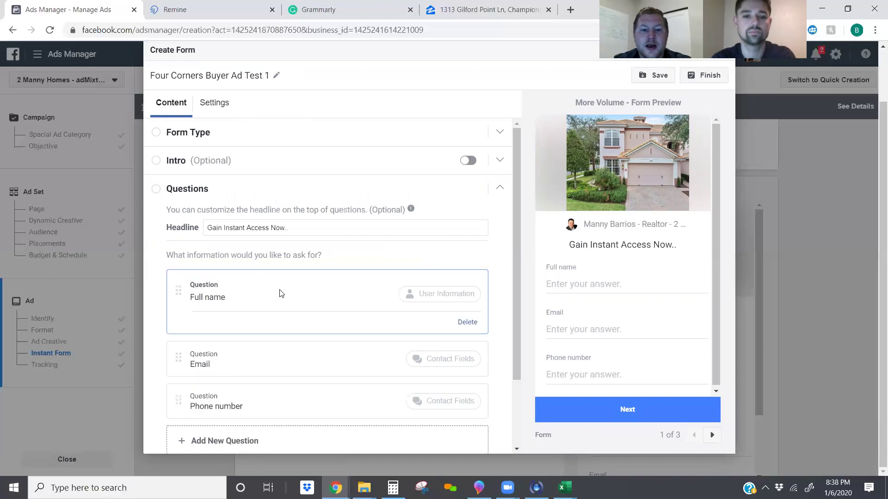
left_click(468, 322)
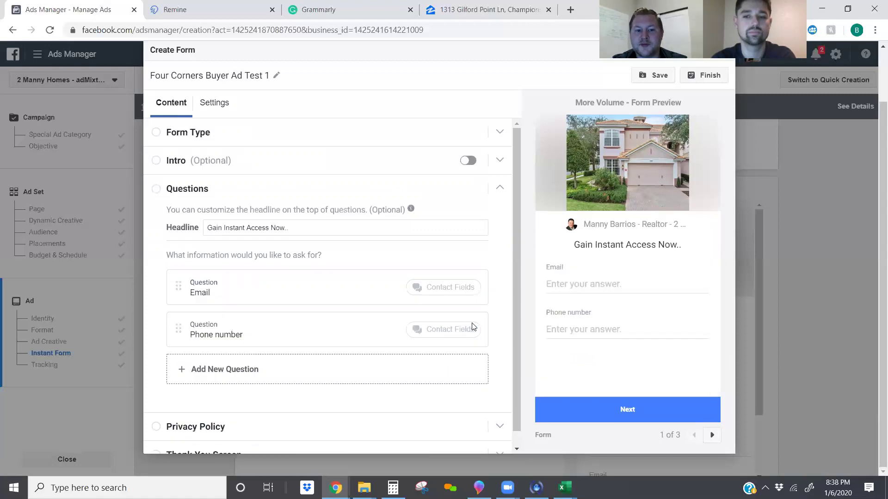
Add prefill questions for First name and Last name to the form.
left_click(238, 367)
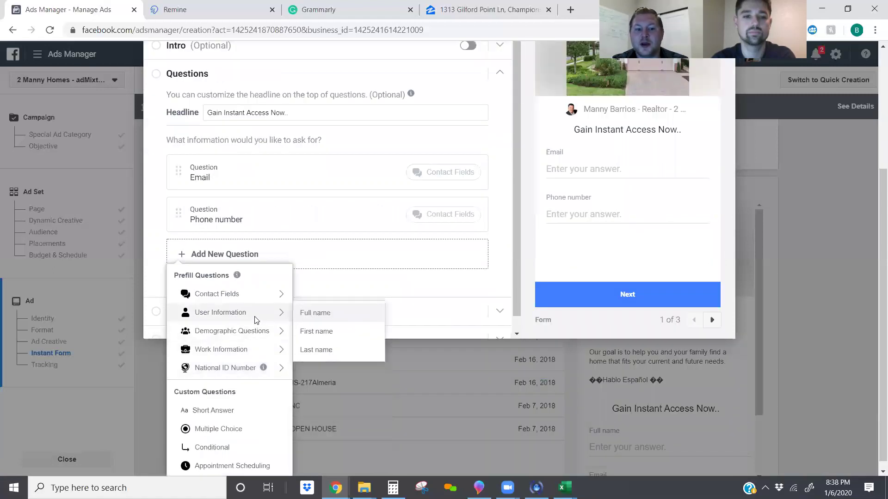
mouse_move(261, 300)
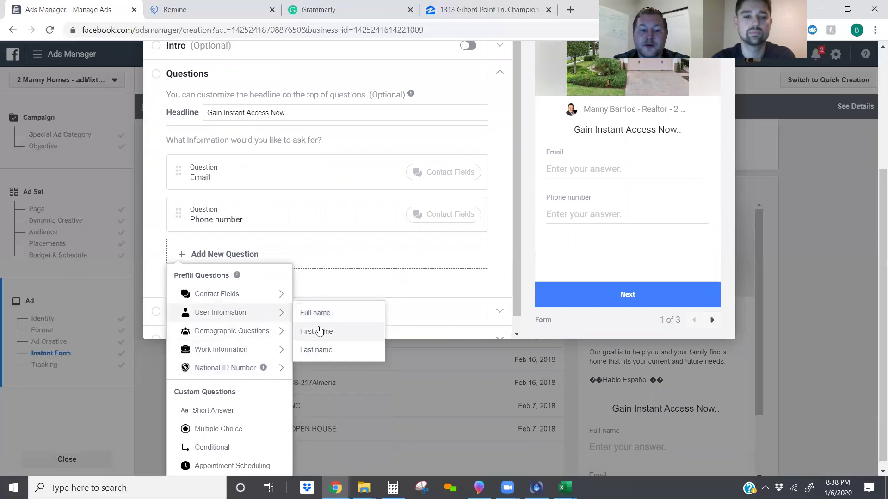
left_click(318, 331)
left_click(193, 440)
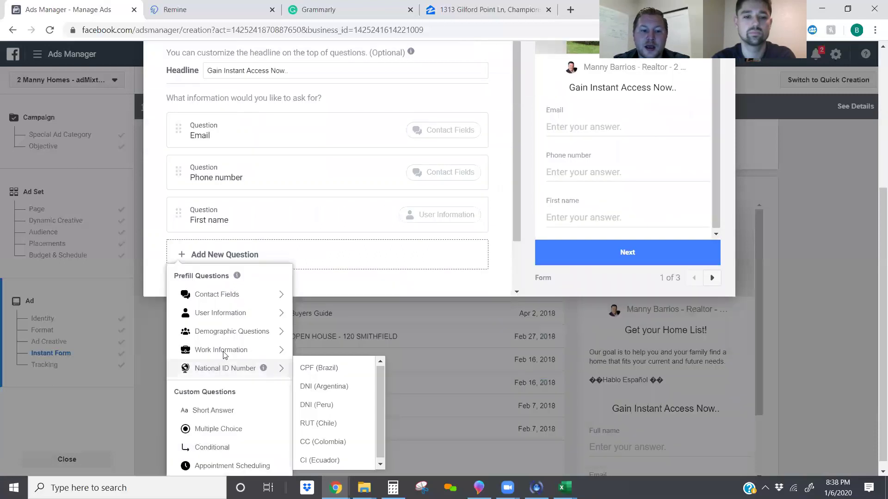
mouse_move(258, 319)
left_click(316, 350)
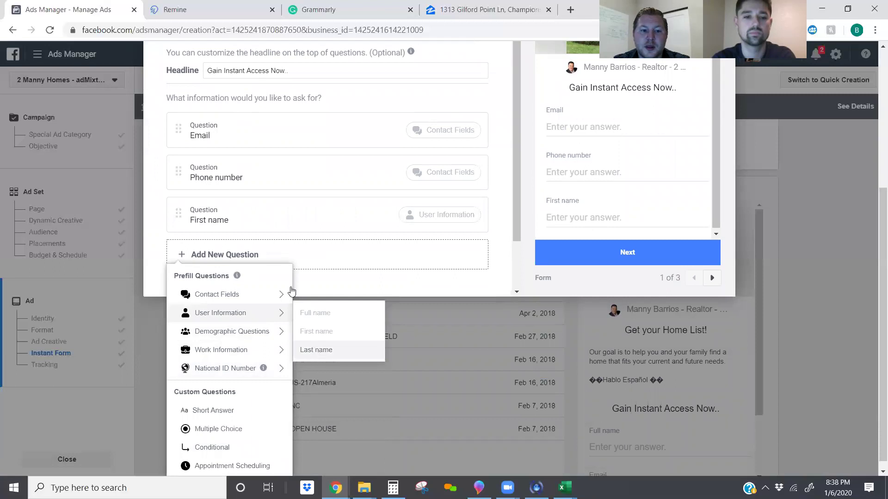
Reorder the form's questions so First name and Last name come before Email and Phone number.
left_click_drag(178, 370, 178, 287)
left_click_drag(180, 418, 187, 315)
scroll(481, 220, "down", 3)
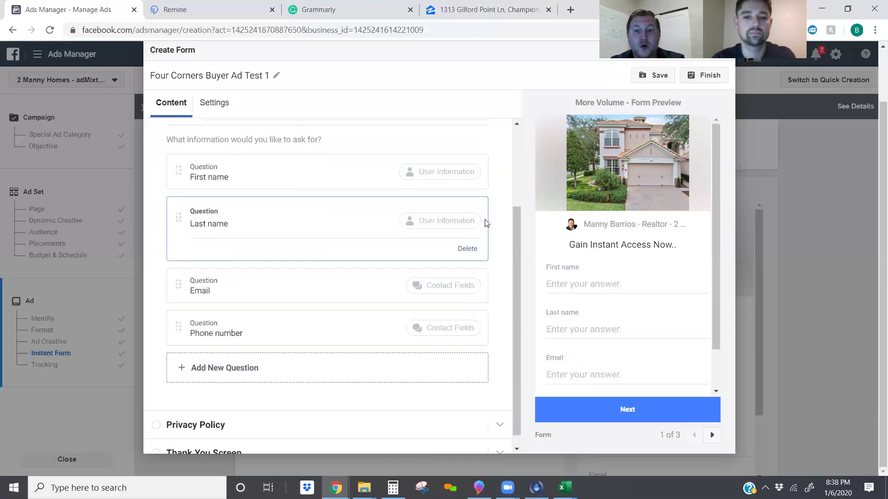
Add a custom multiple choice question reading "How beds/baths are you looking for in your new home?".
scroll(465, 265, "down", 1)
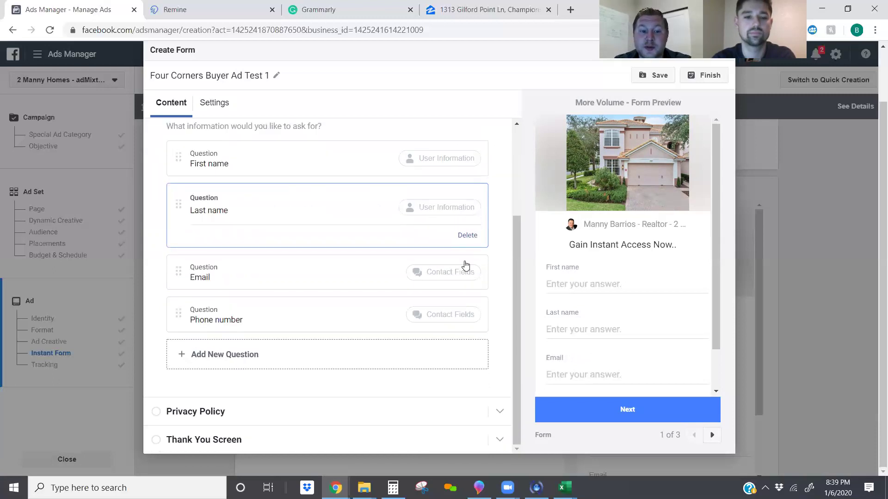
left_click(250, 357)
mouse_move(262, 351)
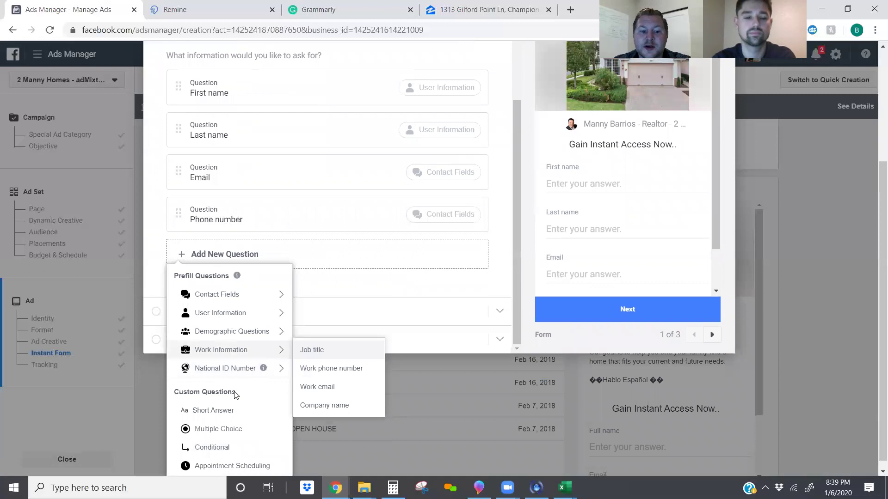
left_click(233, 428)
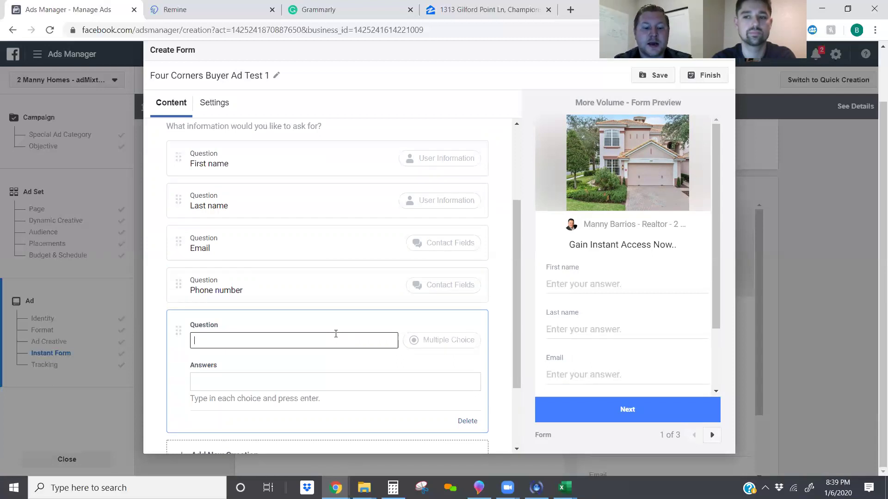
type("How")
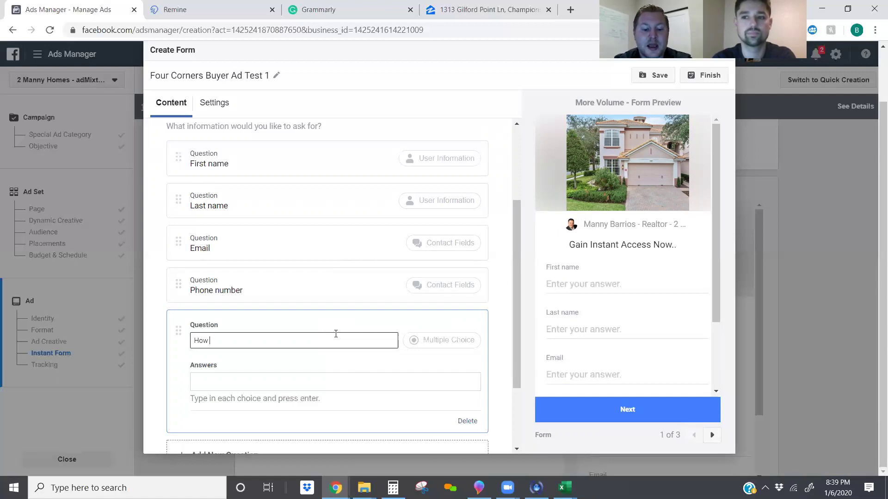
type("beds/ba")
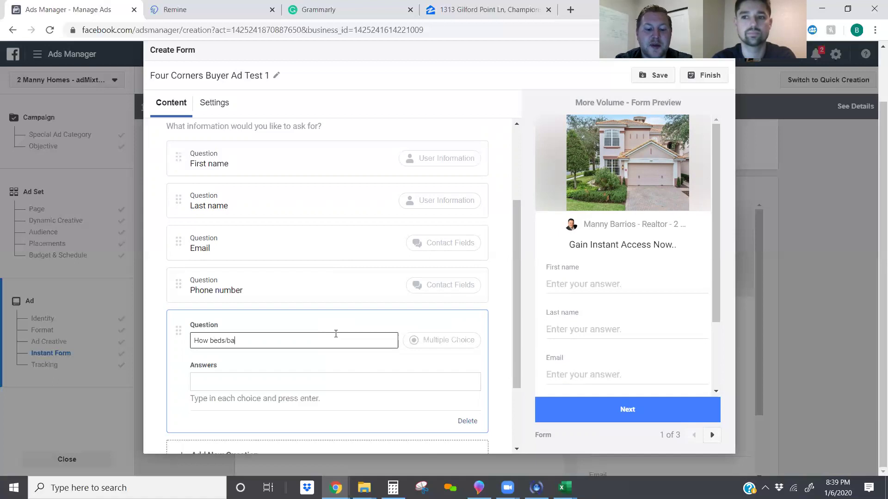
type("ths are you ")
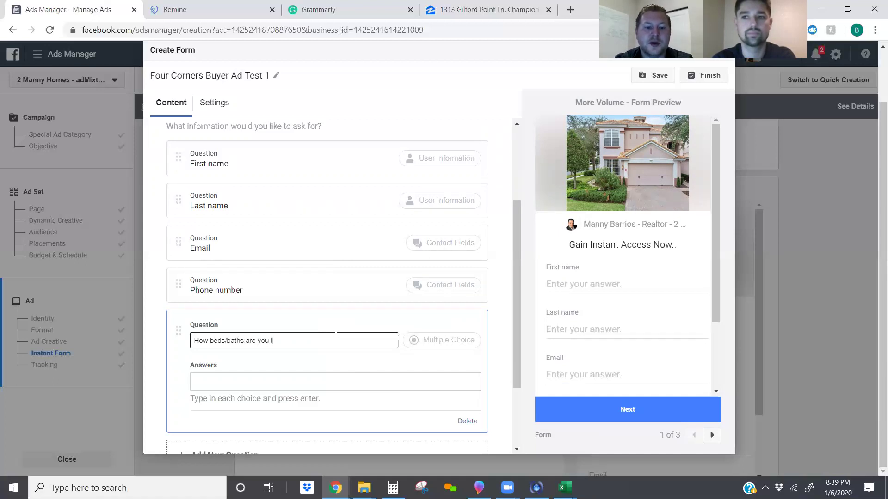
type("looking for in")
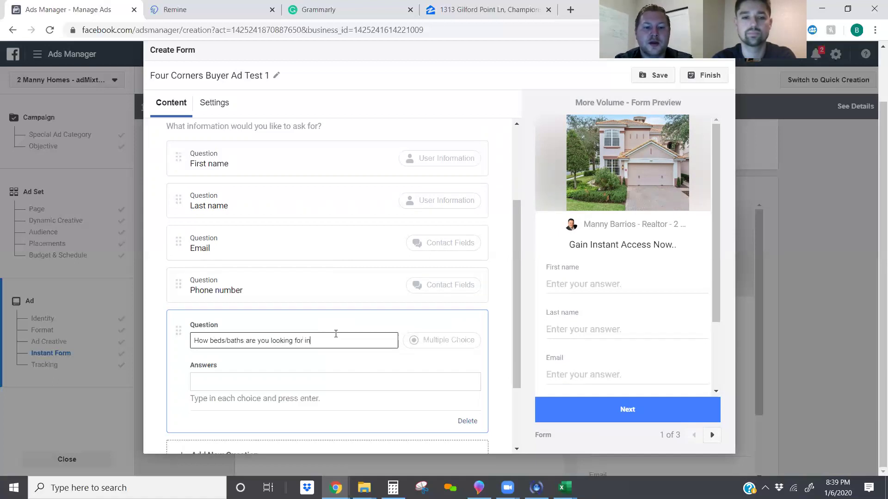
type(" your new home?")
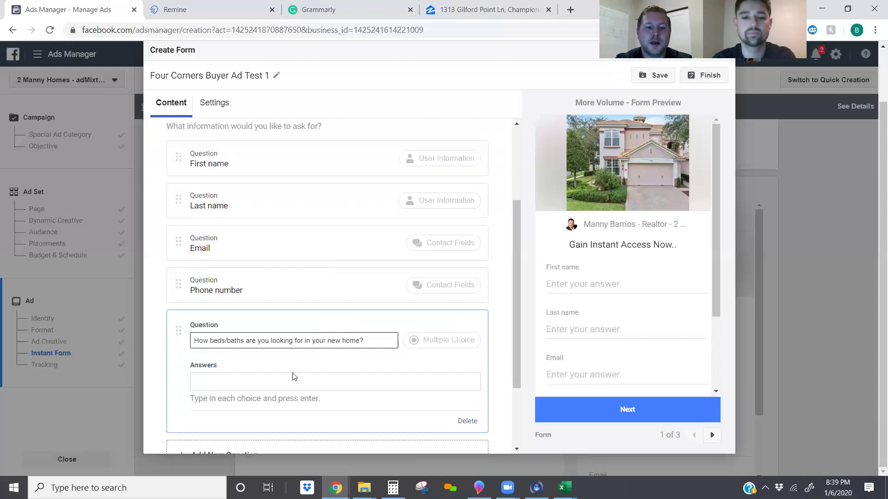
Add "1 bed/1 bath" as the first answer choice of the beds/baths question.
left_click(284, 379)
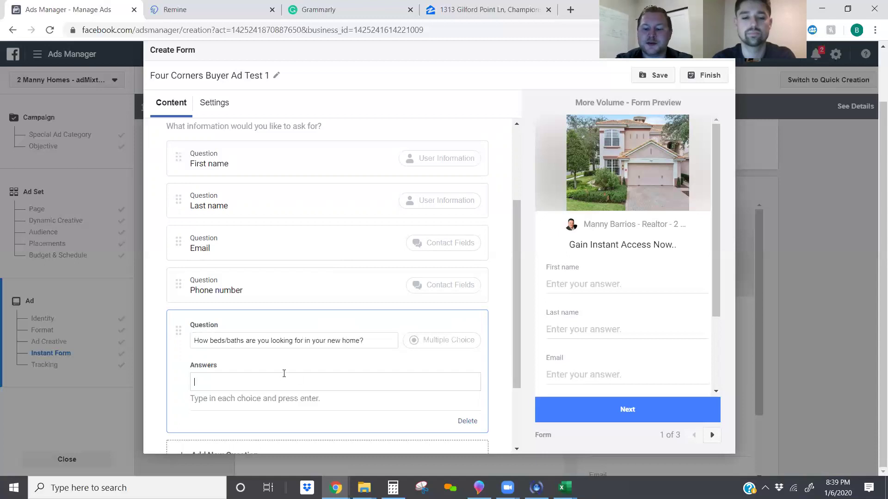
type("1 bed")
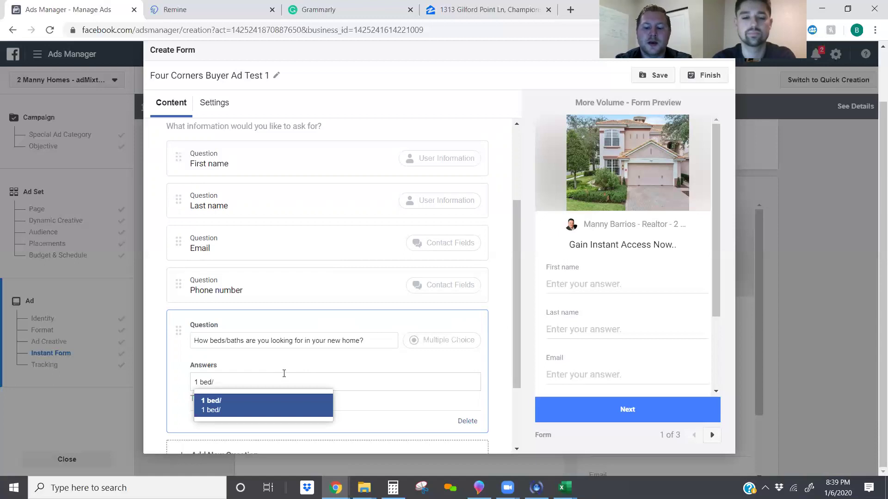
type("/1 ba")
key("BackSpace")
key("BackSpace")
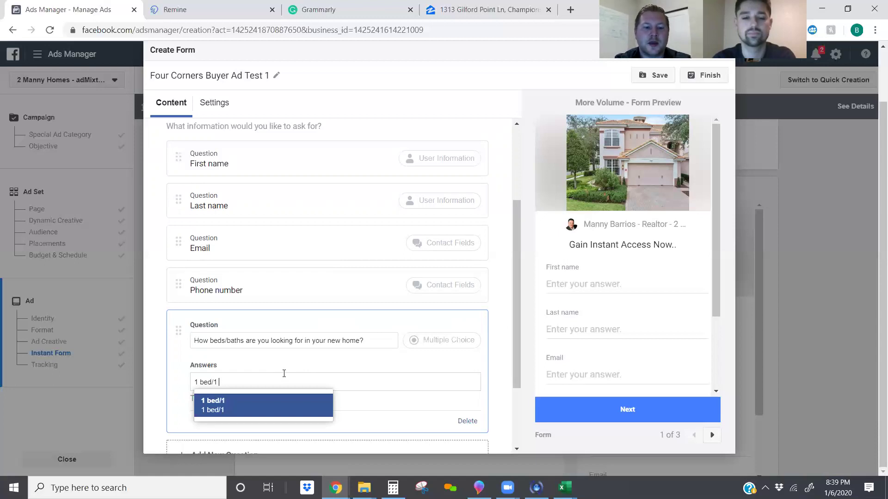
type("bath")
key("Return")
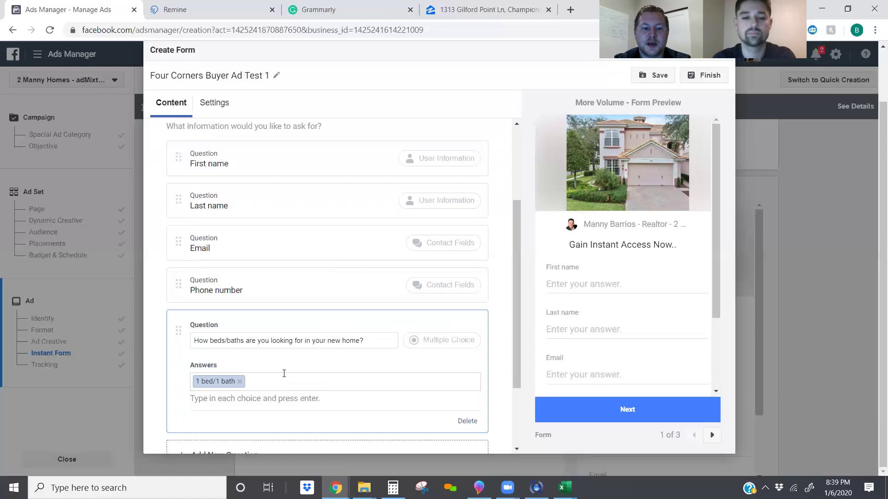
Add "2 beds/1bath" as the second answer choice of the beds/baths question.
type("2be")
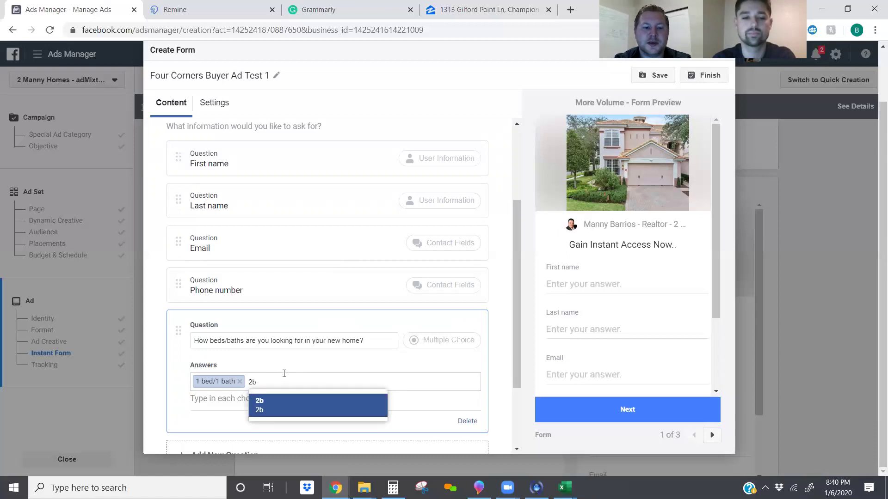
key("BackSpace")
type("beds")
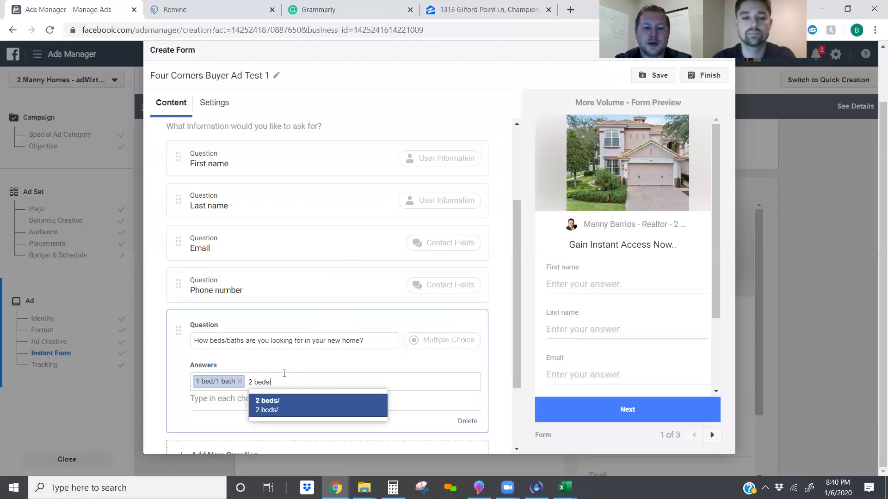
type("/1bath")
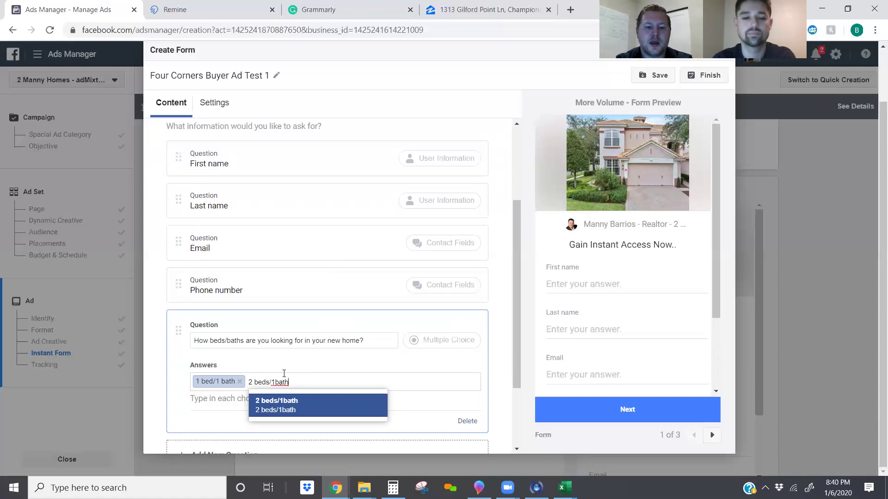
key("Return")
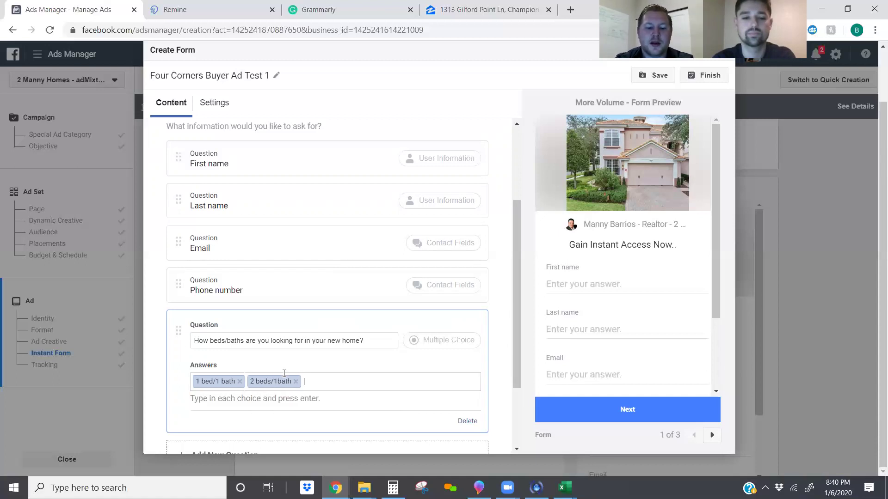
Add "2 beds/2 baths" as the third answer choice of the beds/baths question.
type("2beds")
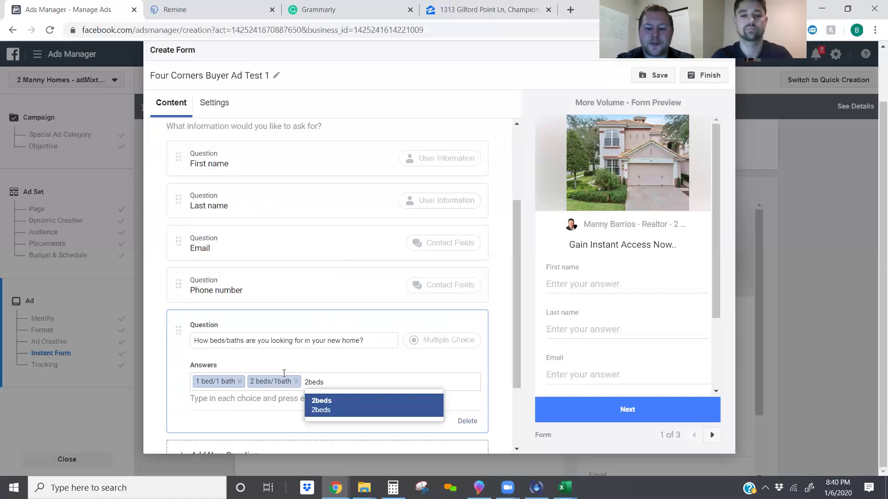
key("Left")
key("Left")
key("Left")
key("Left")
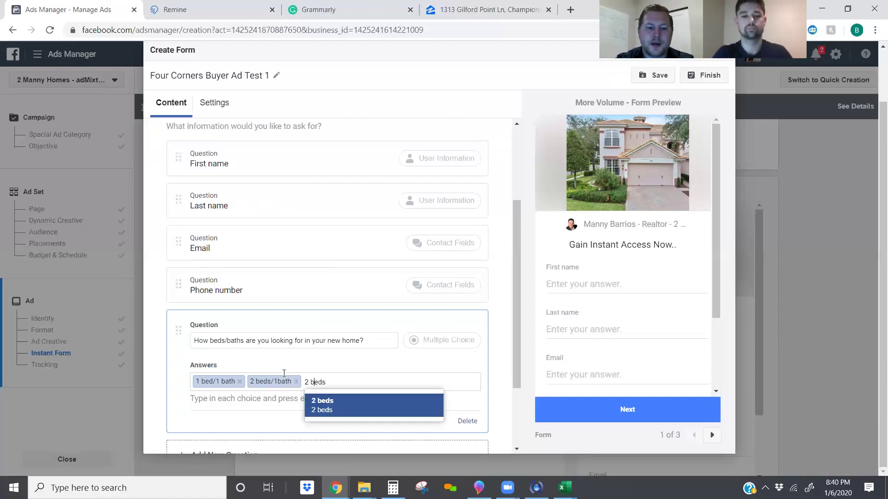
key("End")
type("/2 ")
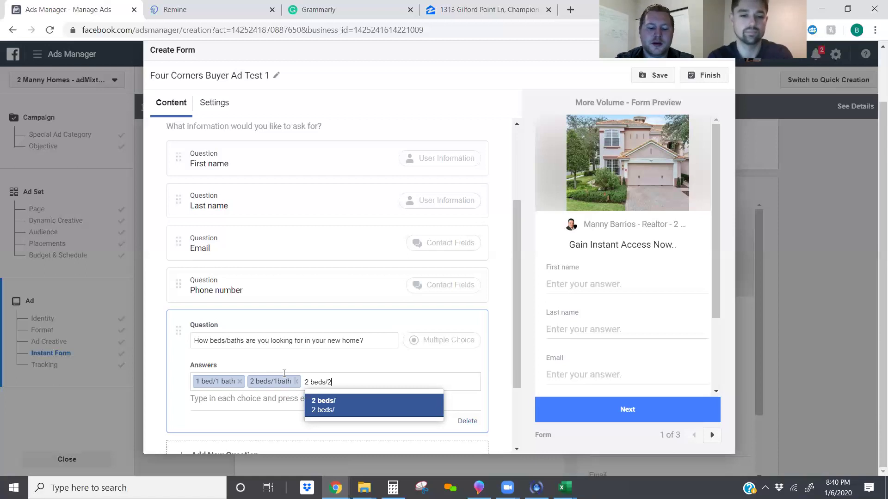
type("baths")
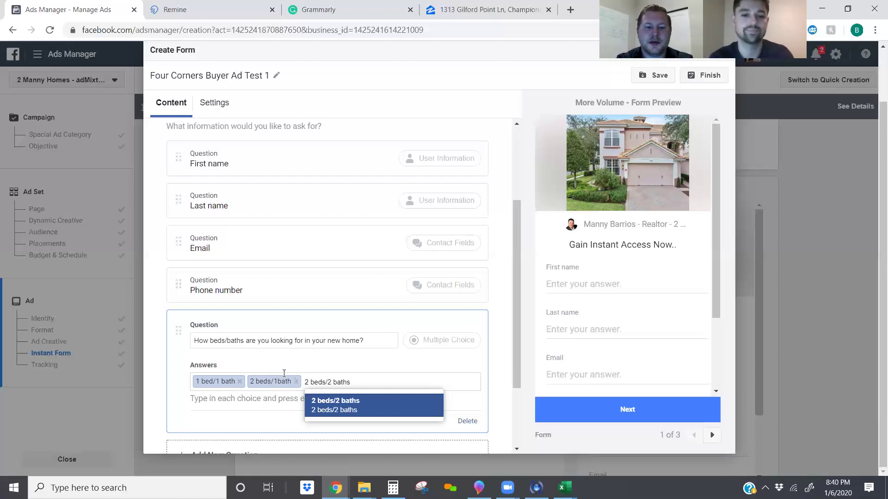
key("Return")
Add "3 beds/2 baths" as the fourth answer choice of the beds/baths question.
type("3beds")
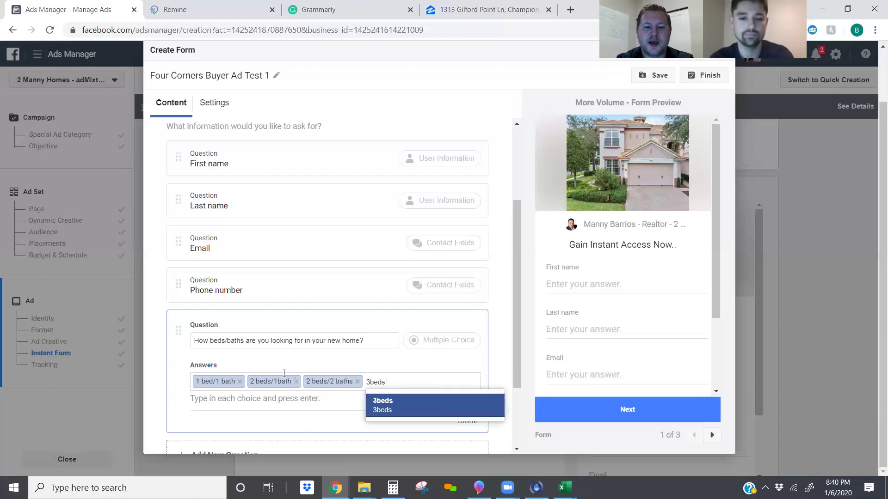
key("Left")
key("Left")
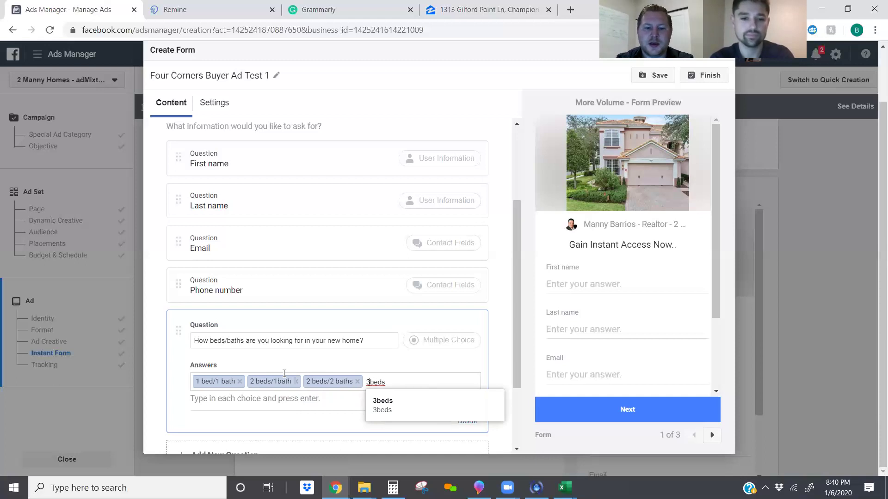
type("beds")
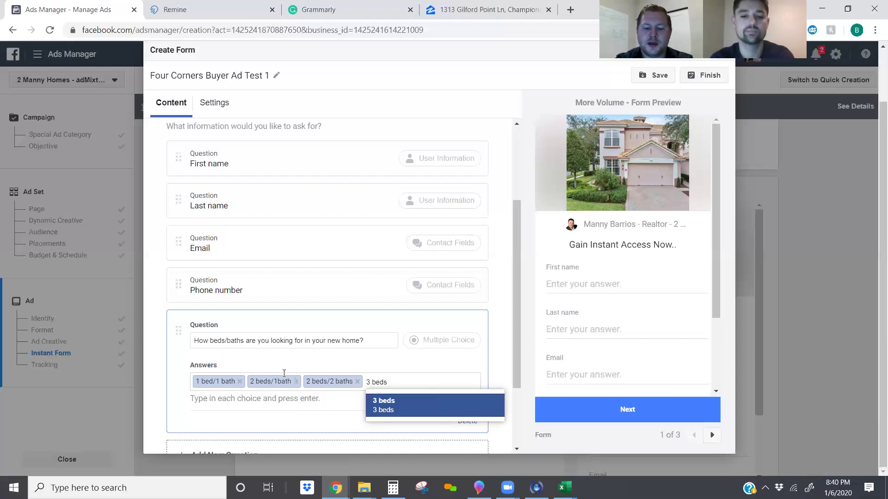
type("/2baths")
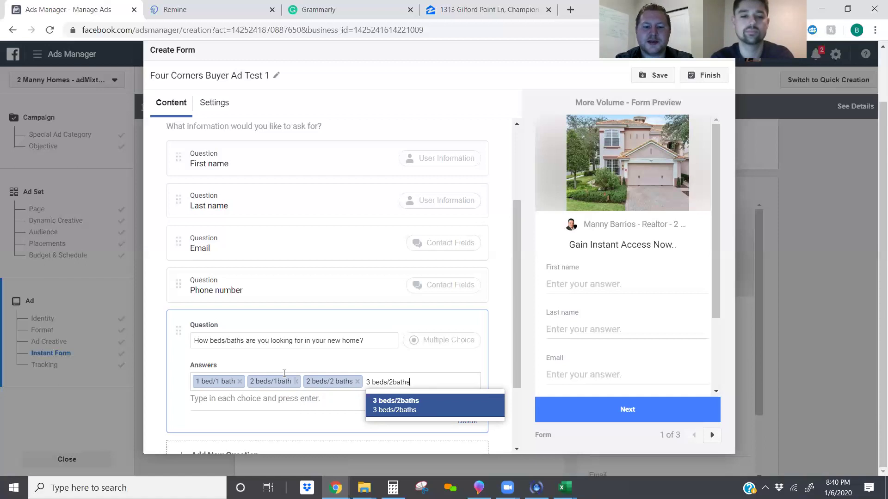
key("Left")
key("Left")
key("Left")
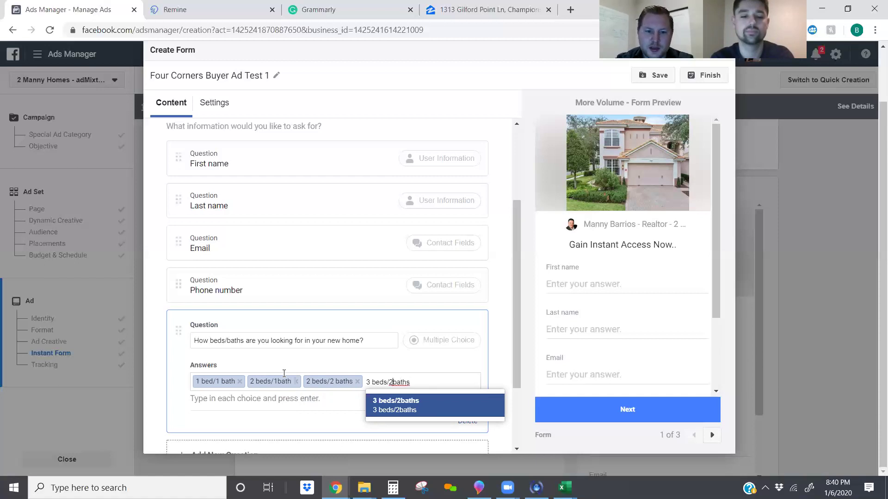
key("Left")
key("BackSpace")
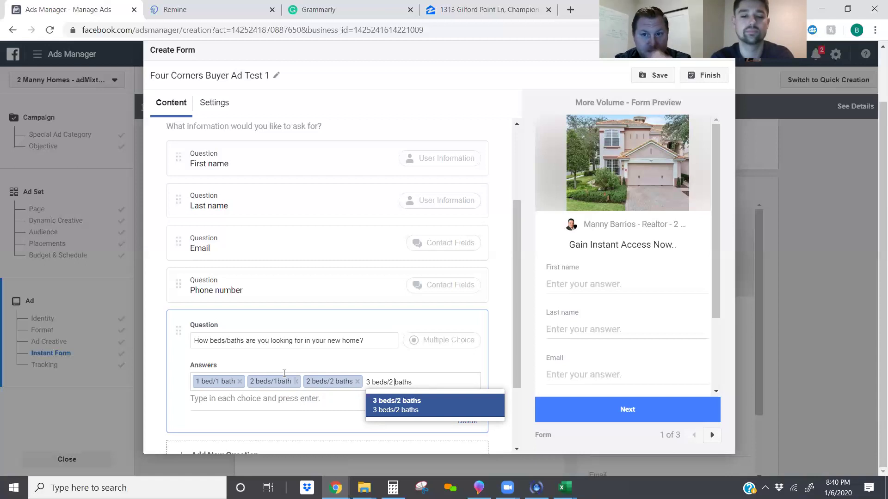
key("Return")
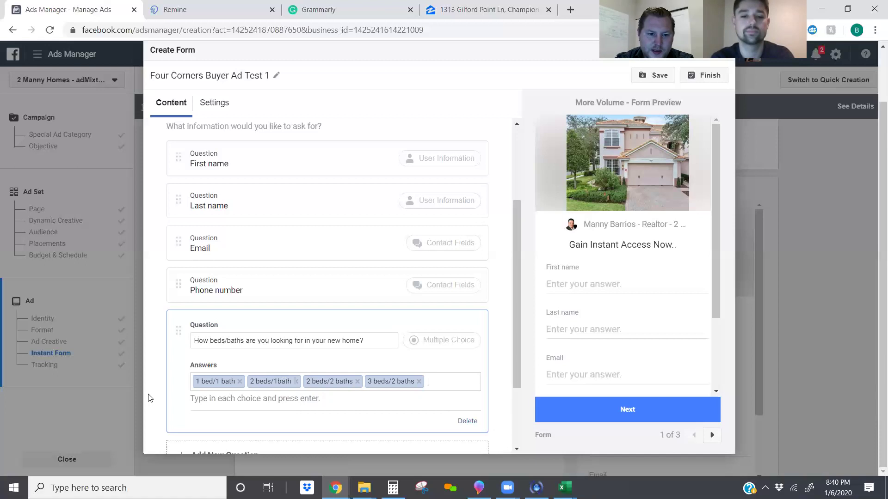
scroll(292, 388, "down", 3)
left_click(234, 398)
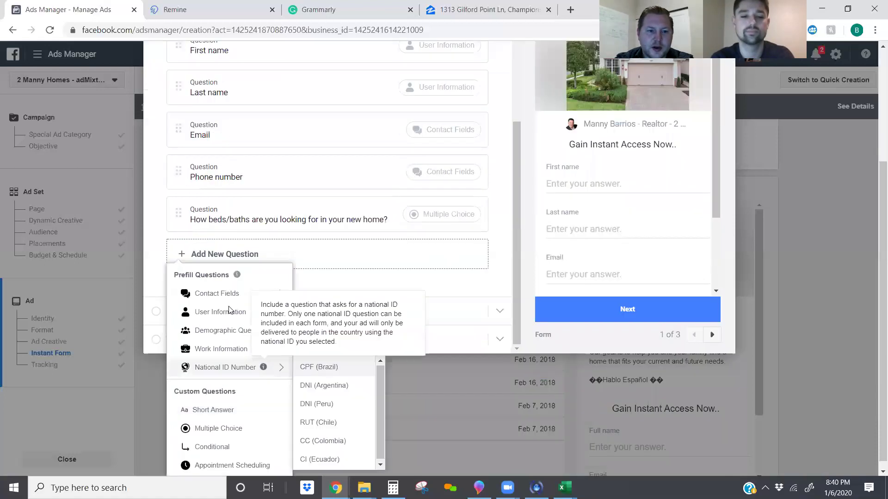
left_click(223, 415)
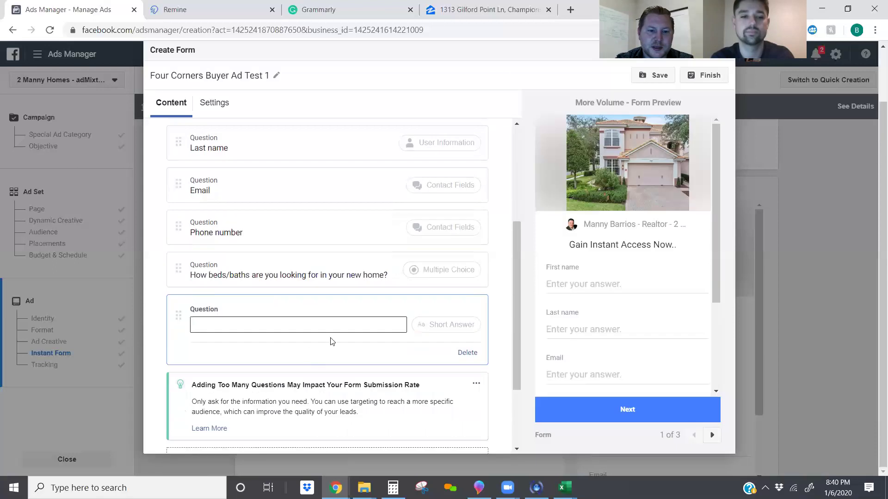
left_click(468, 353)
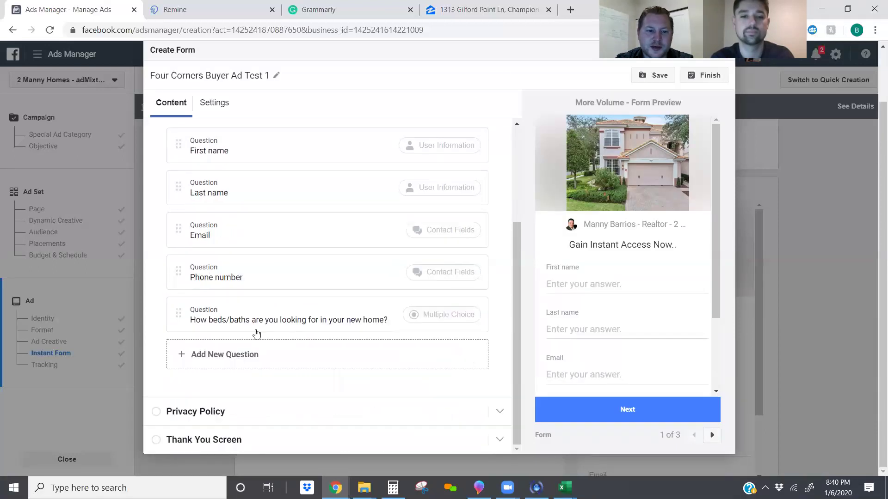
Add a multiple choice question to the form reading "What is your desired price range?".
left_click(206, 355)
left_click(219, 430)
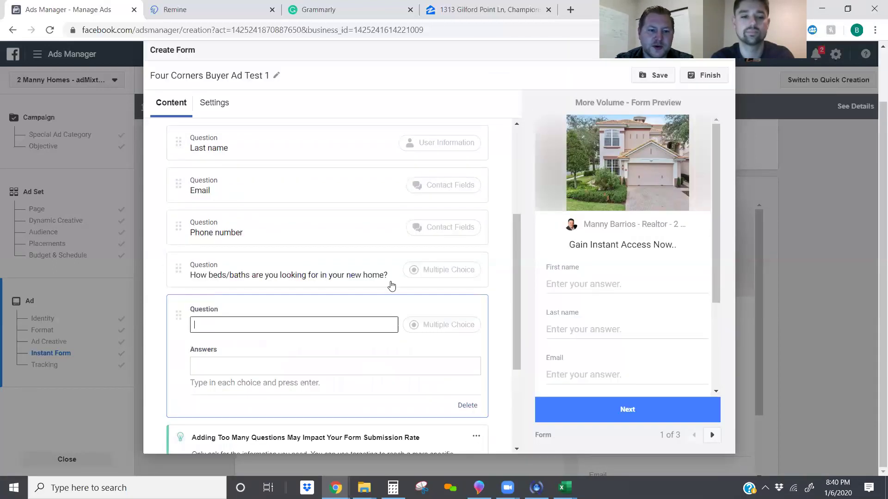
type("What is your ")
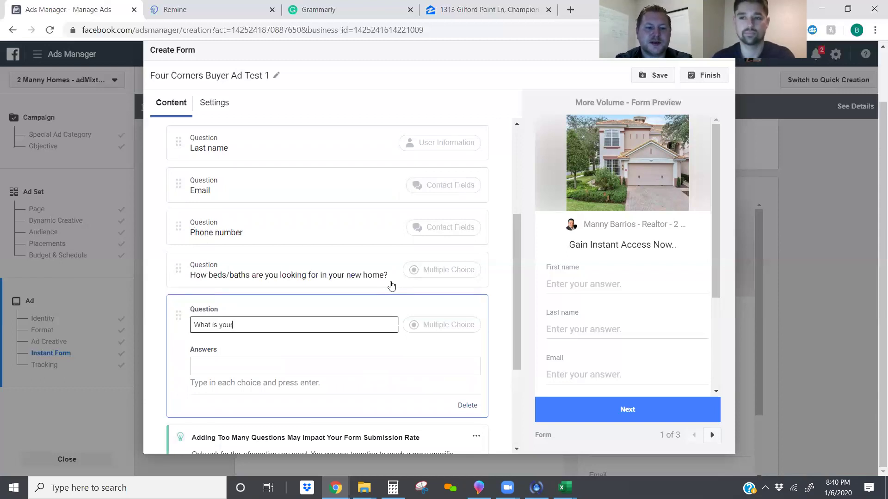
type("desire")
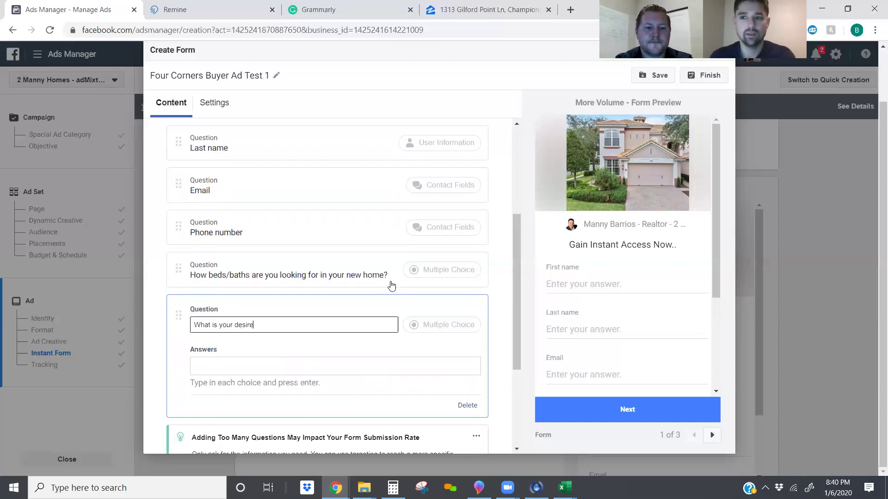
type("d Price range?")
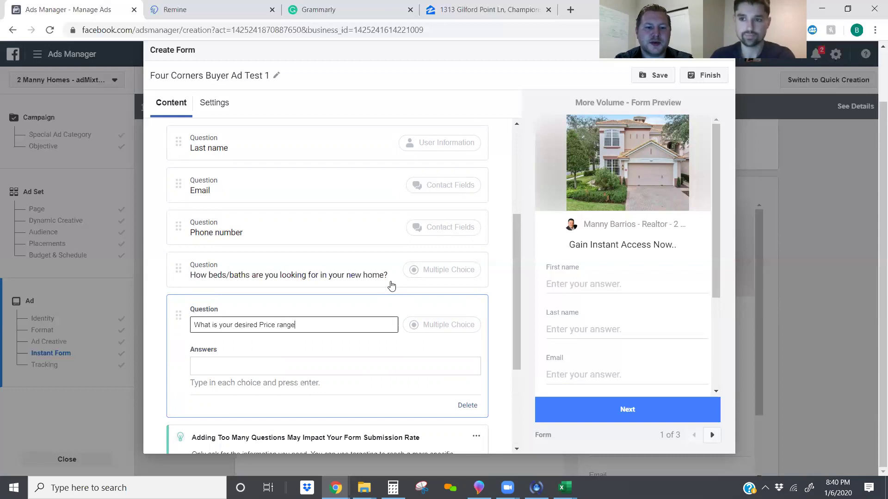
left_click(260, 325)
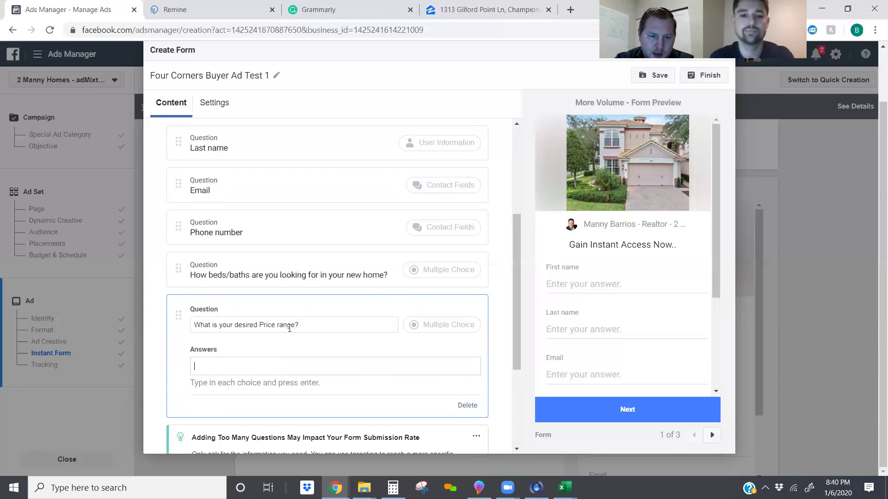
key("BackSpace")
type("p")
key("Tab")
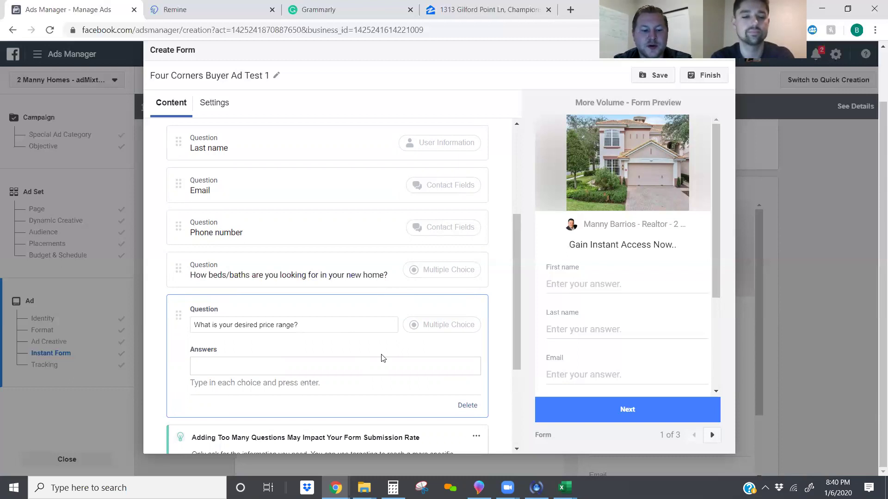
Add "$200K-$250K" as the first answer choice of the price range question.
type("$2000")
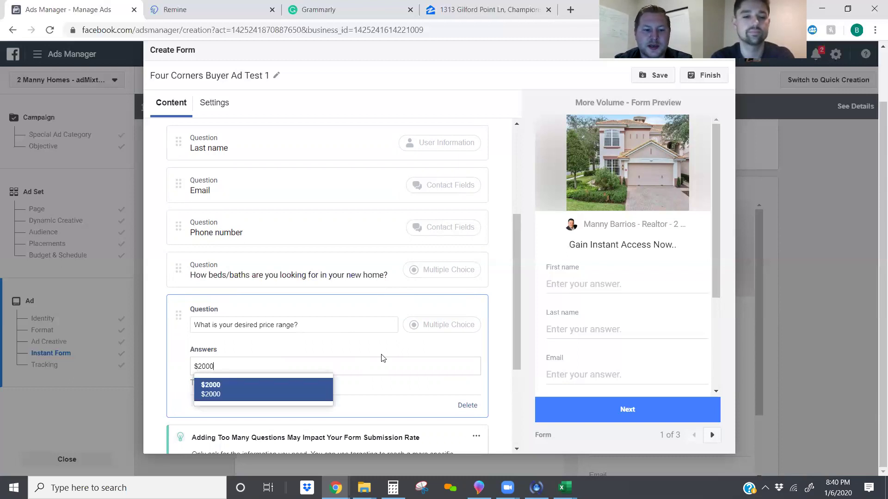
key("BackSpace")
type("K")
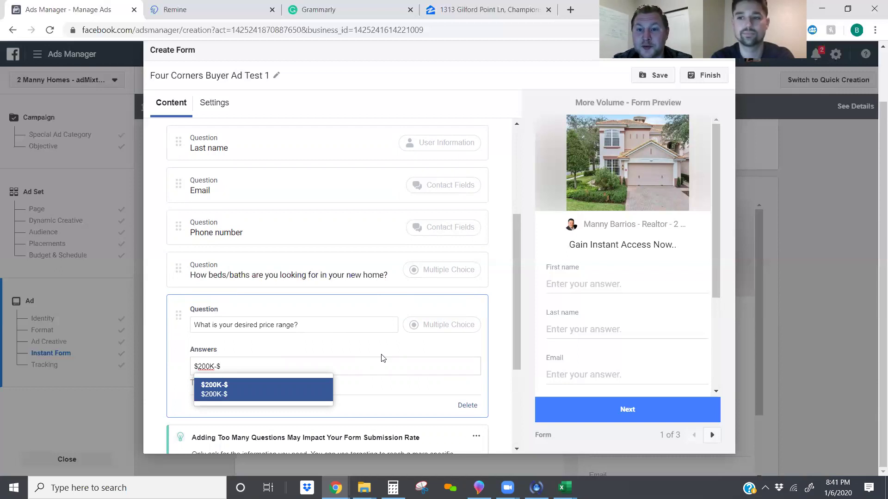
type("-$")
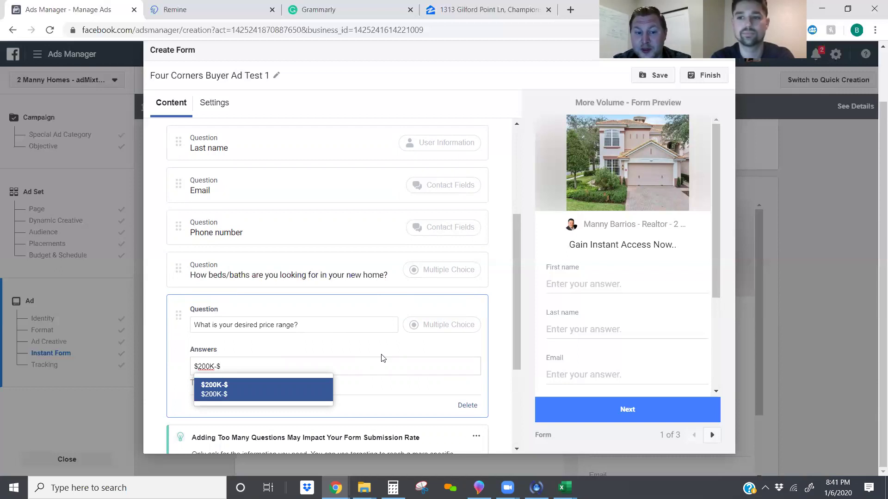
type("250")
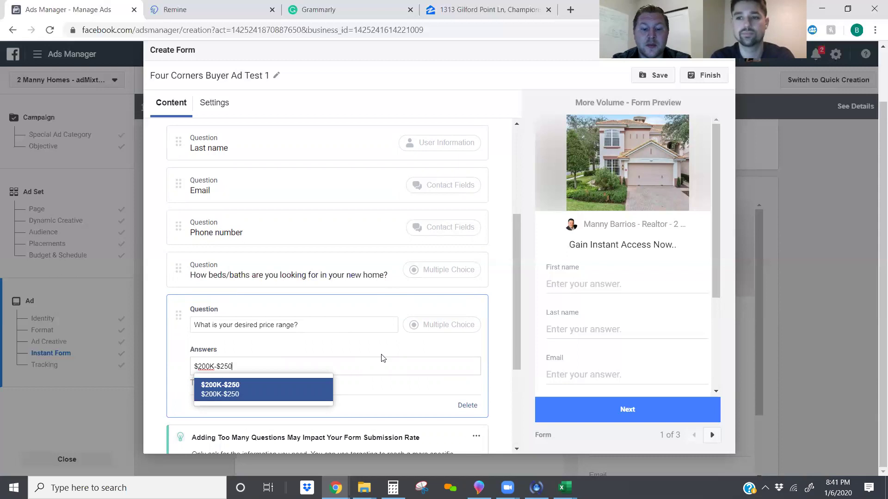
type("K")
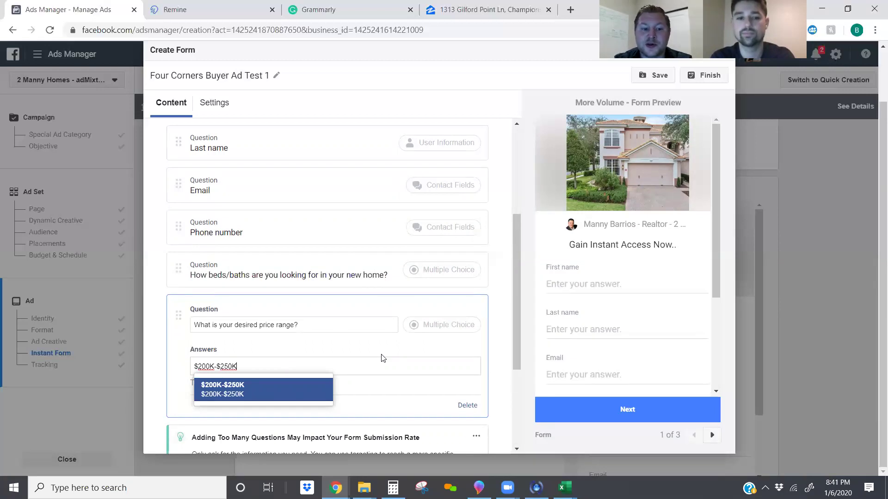
key("Return")
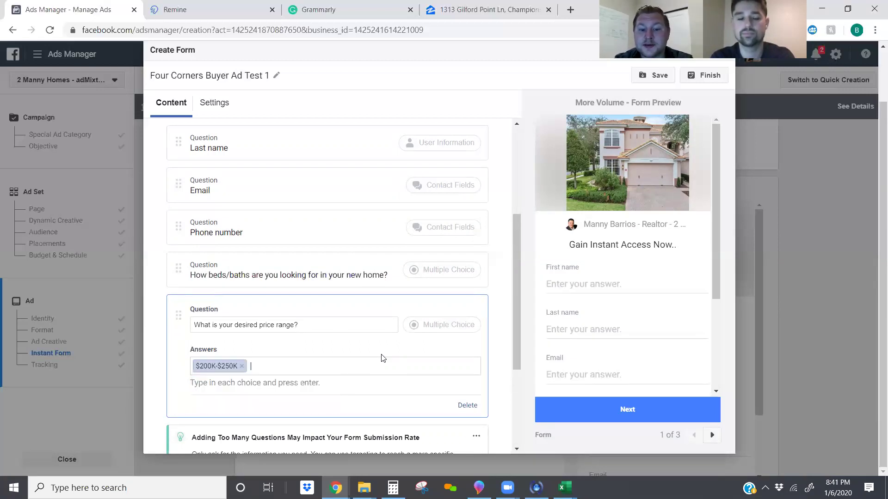
Add "$250K-300K" and "$350+" as the second and third answer choices of the price range question.
type("$25")
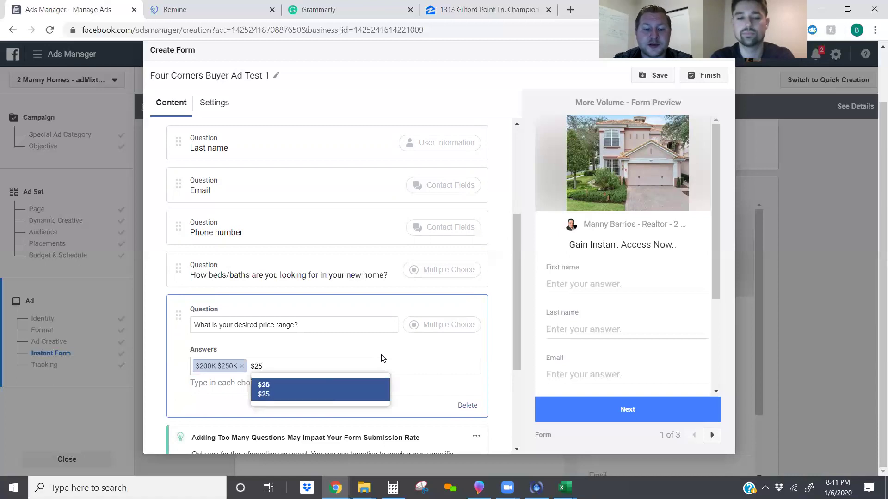
type("0K-300K")
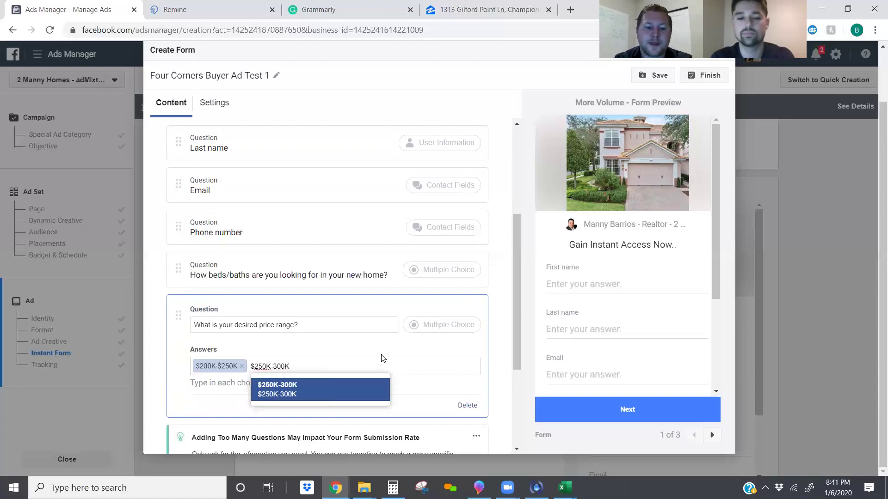
key("Return")
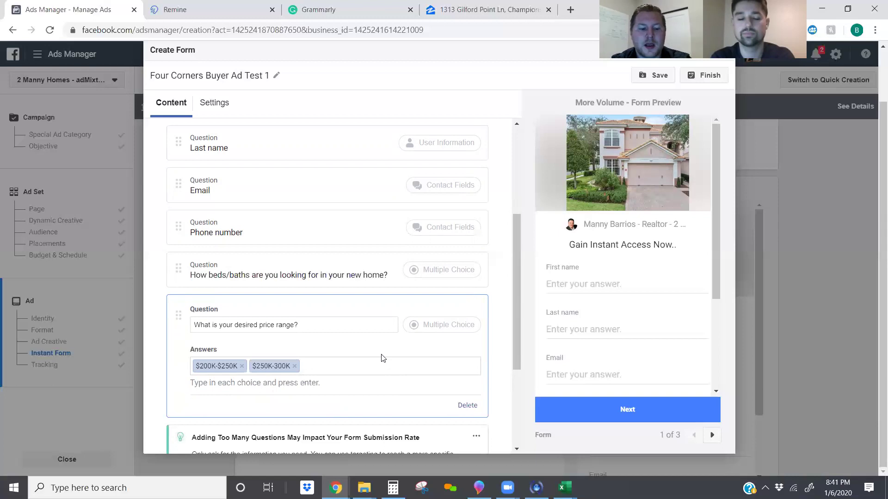
type("$350")
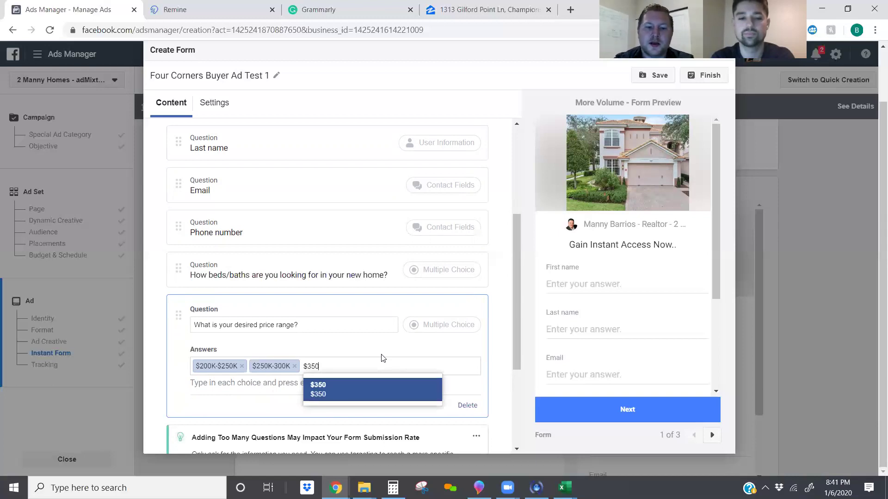
type("+")
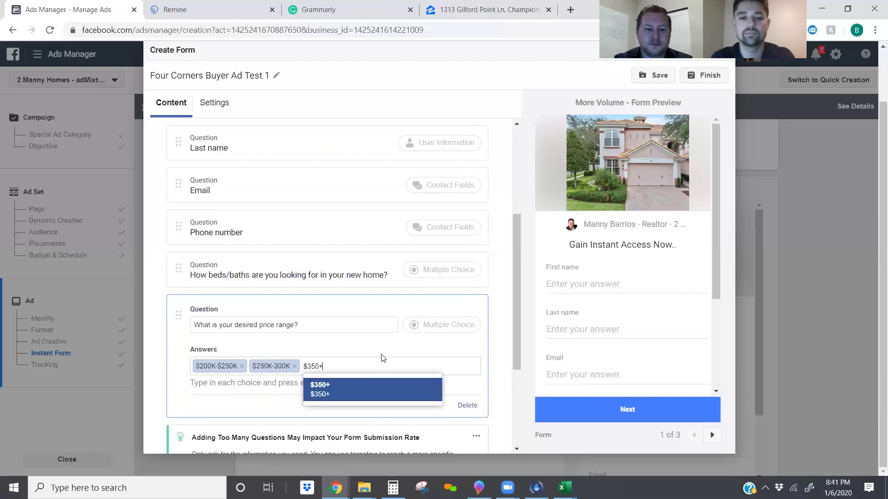
key("Return")
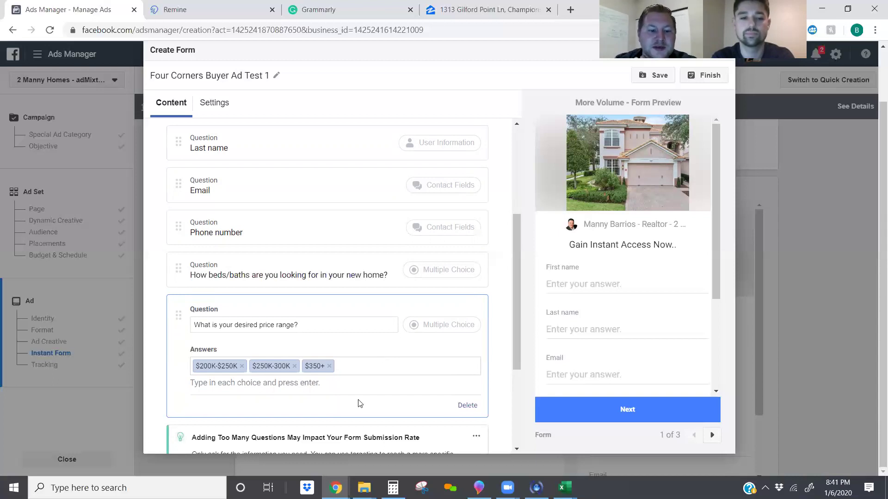
Change the thank you screen's button text to "View the newest listings".
scroll(437, 359, "down", 4)
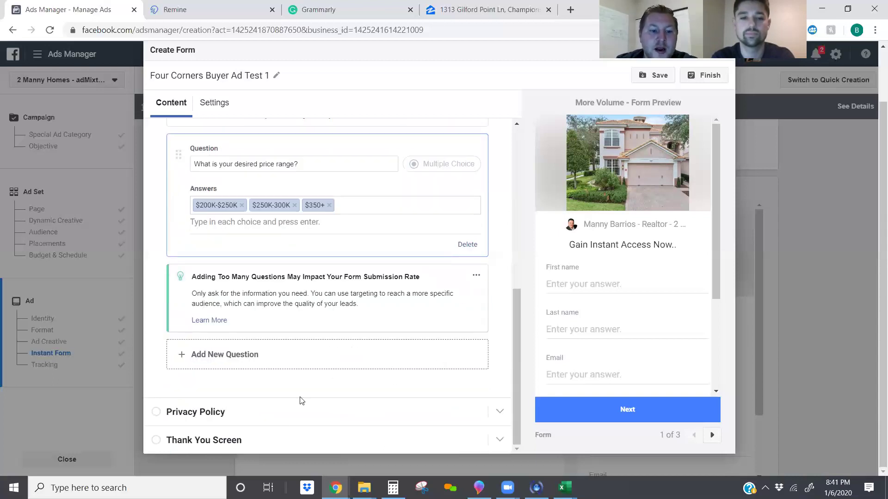
left_click(259, 446)
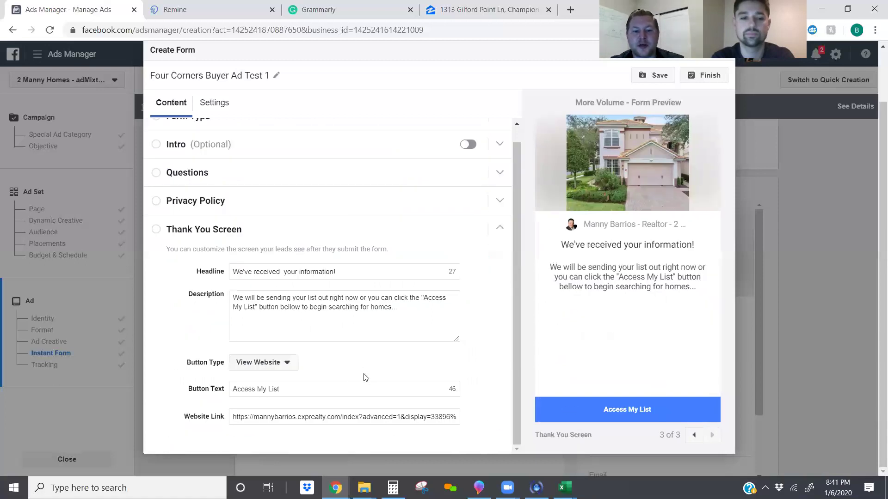
triple_click(311, 387)
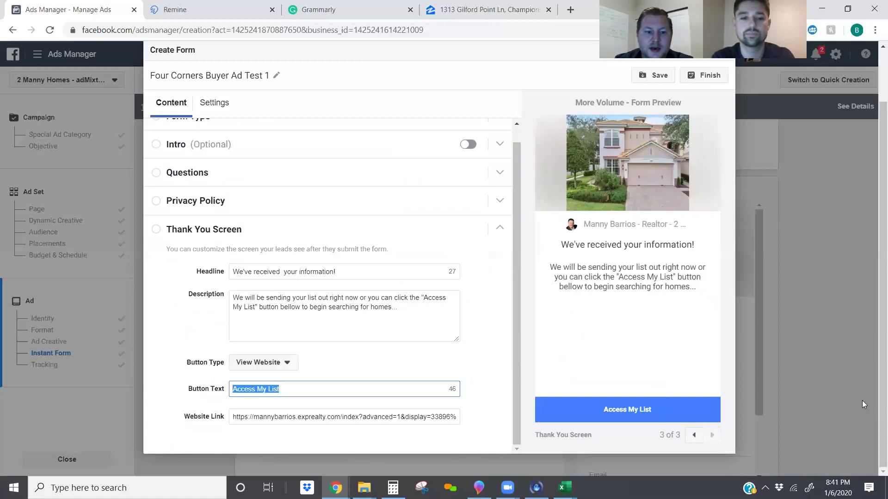
key("BackSpace")
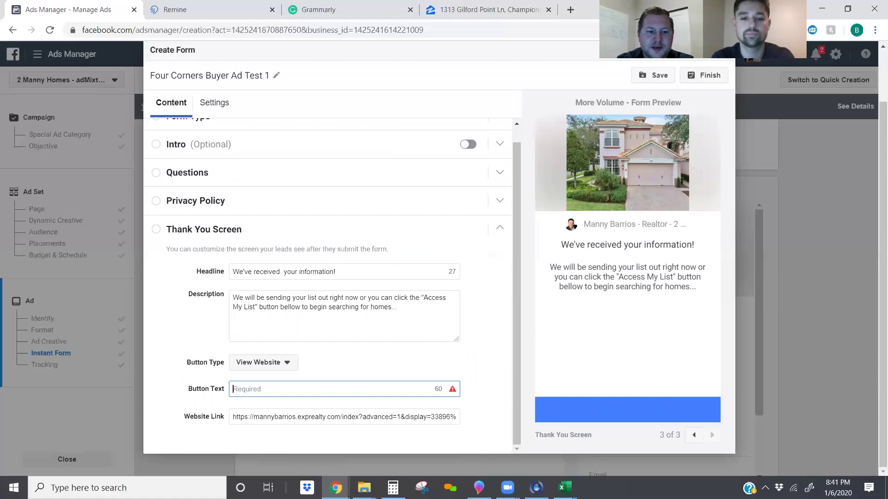
type("View")
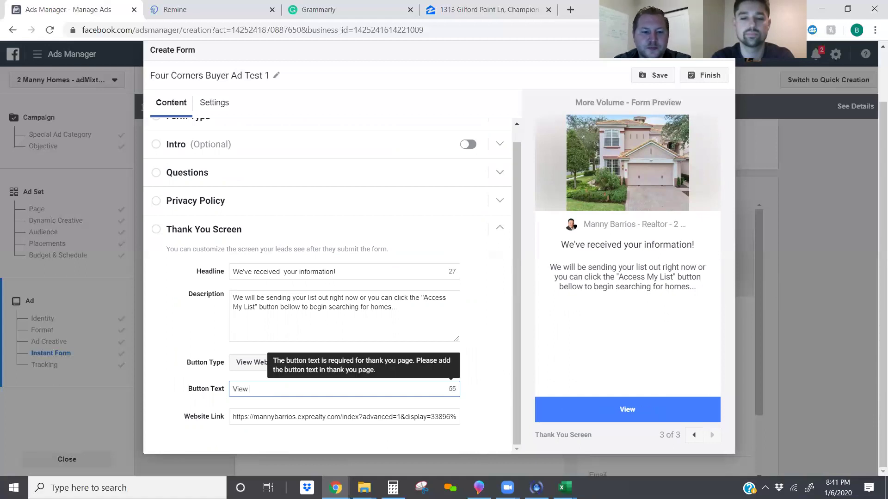
type(" the newest listings")
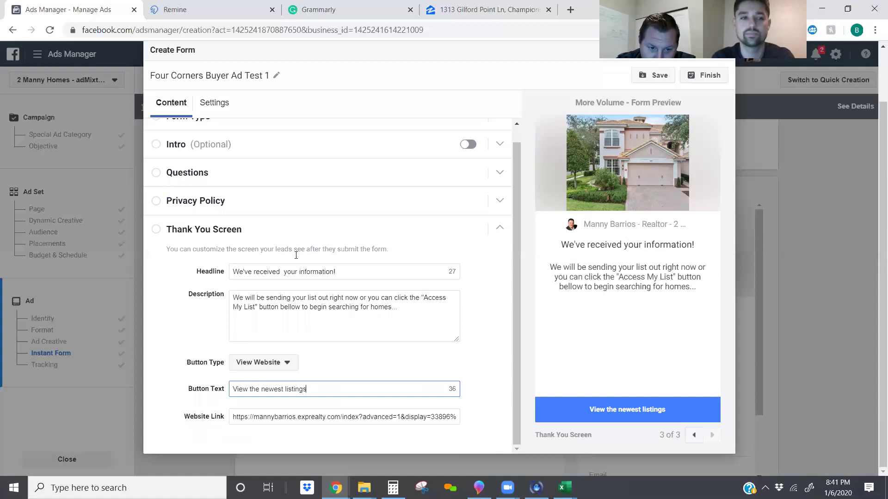
Replace the thank you screen's description with "Thank you for reaching out to us regarding purchasing a home with little to nothing down.".
left_click_drag(401, 314, 232, 296)
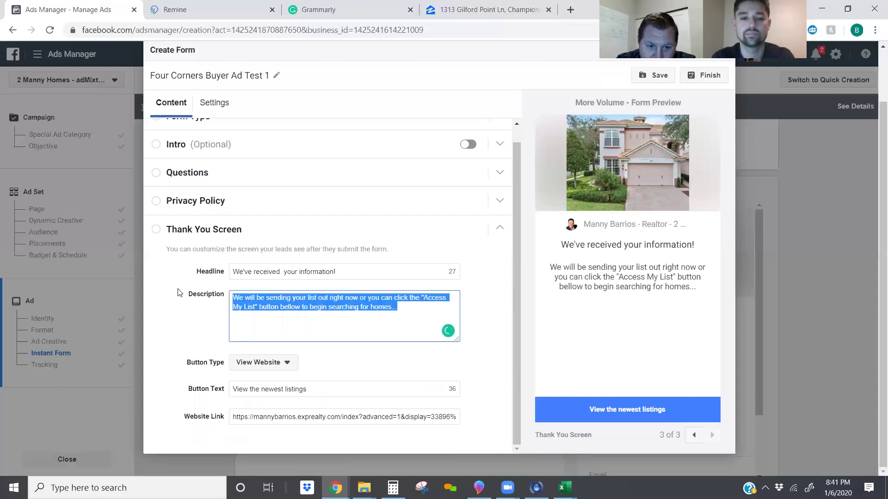
key("BackSpace")
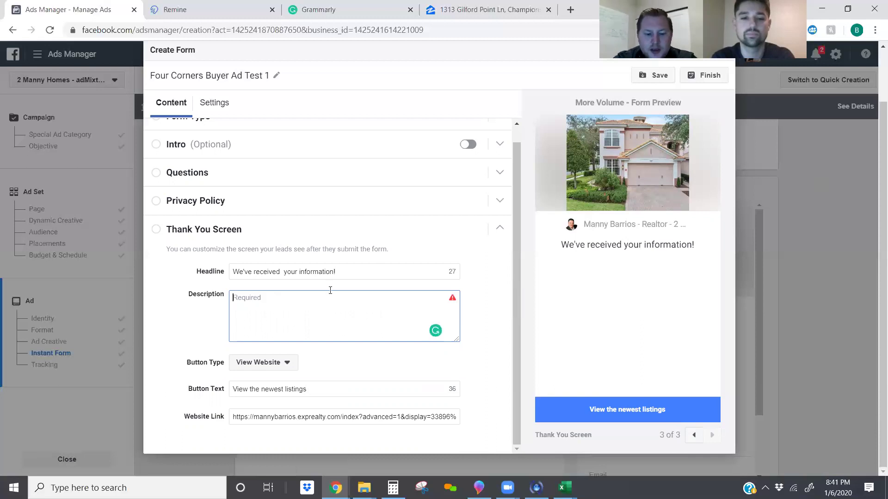
type("Thank you")
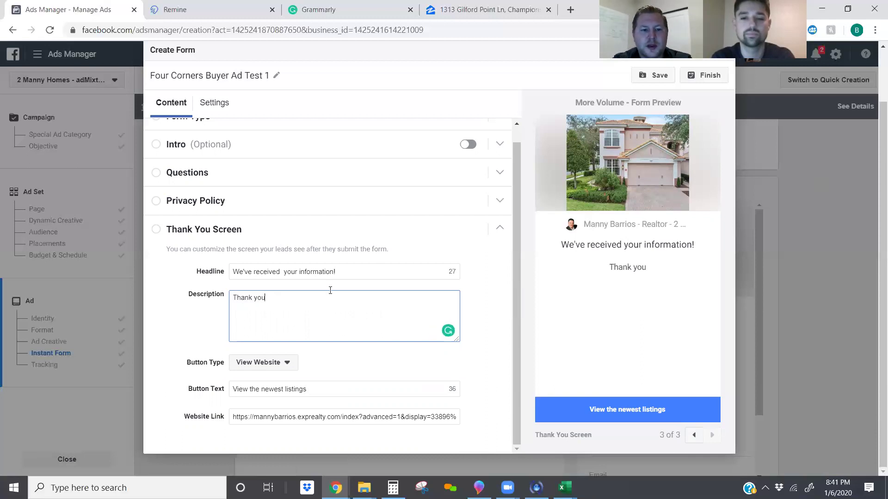
type(" for r")
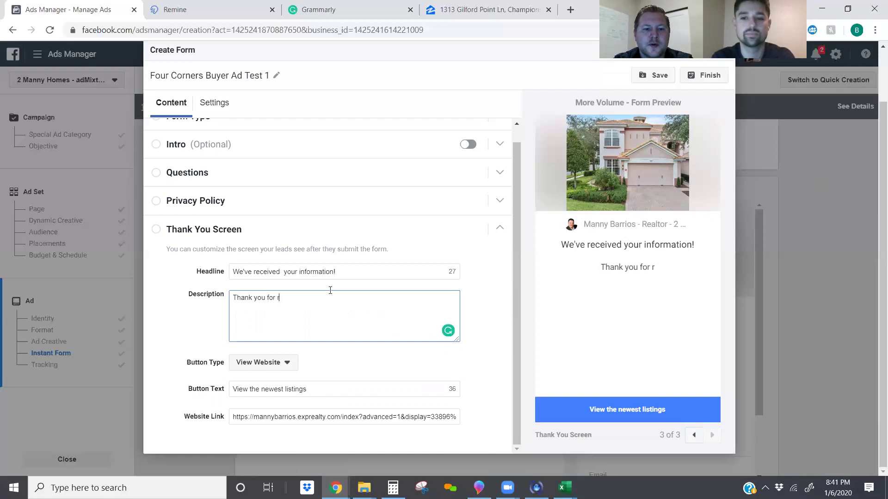
type("eaching outto")
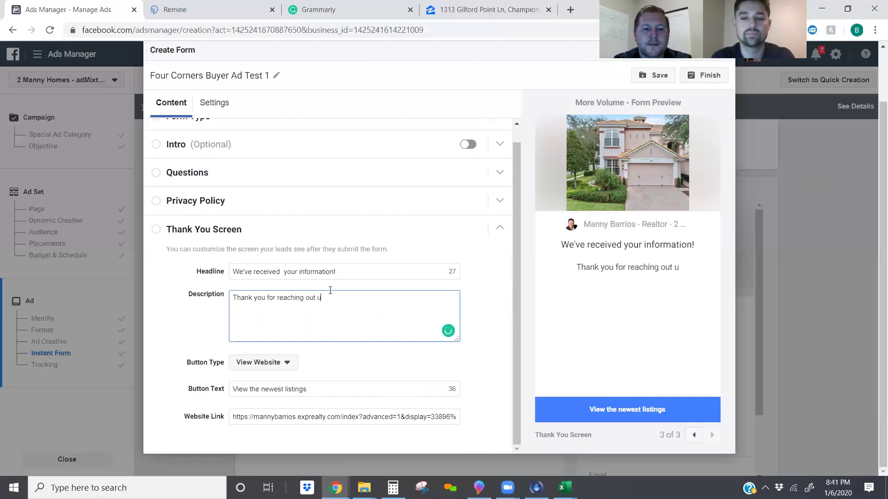
key("BackSpace")
type("o")
key("BackSpace")
key("BackSpace")
type("t")
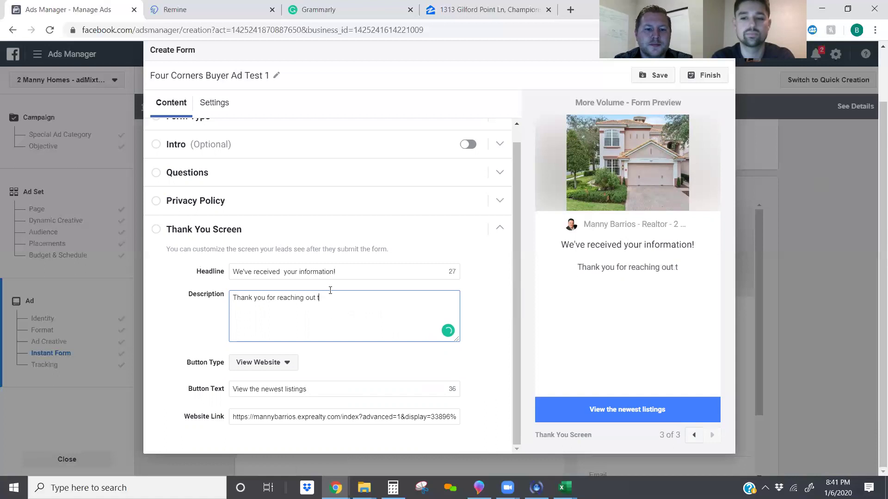
type("o us regardi")
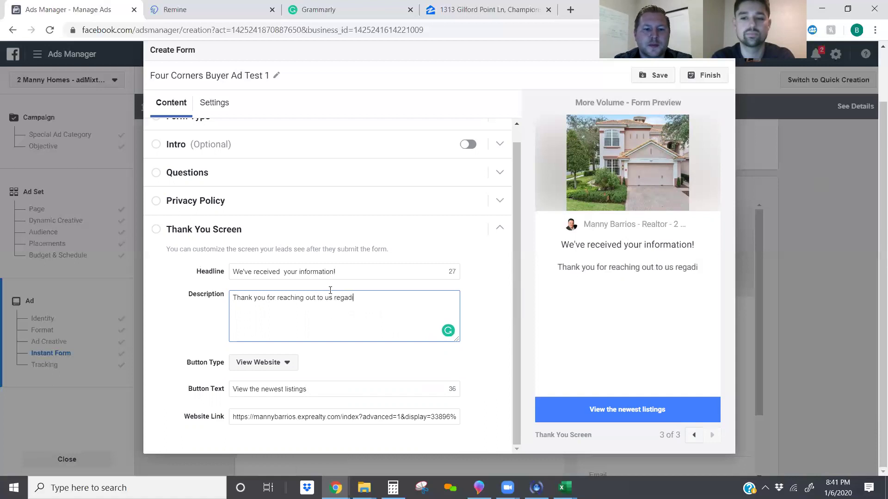
type("ng purch")
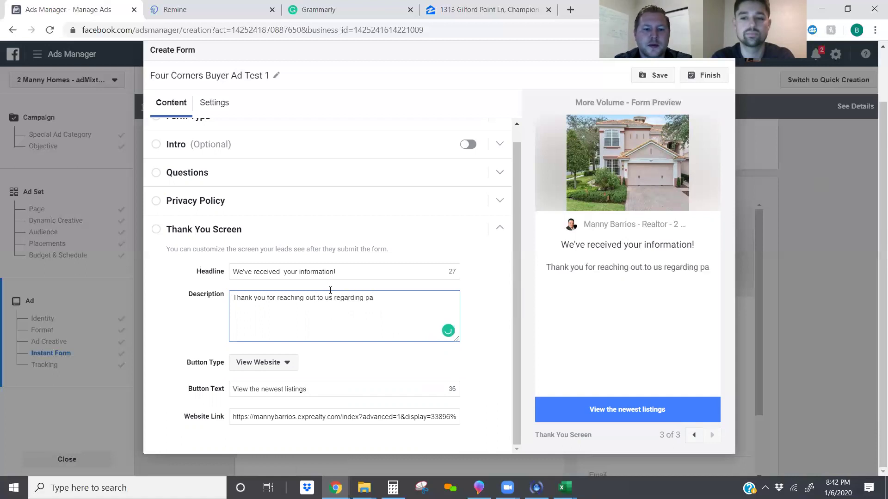
type("asi")
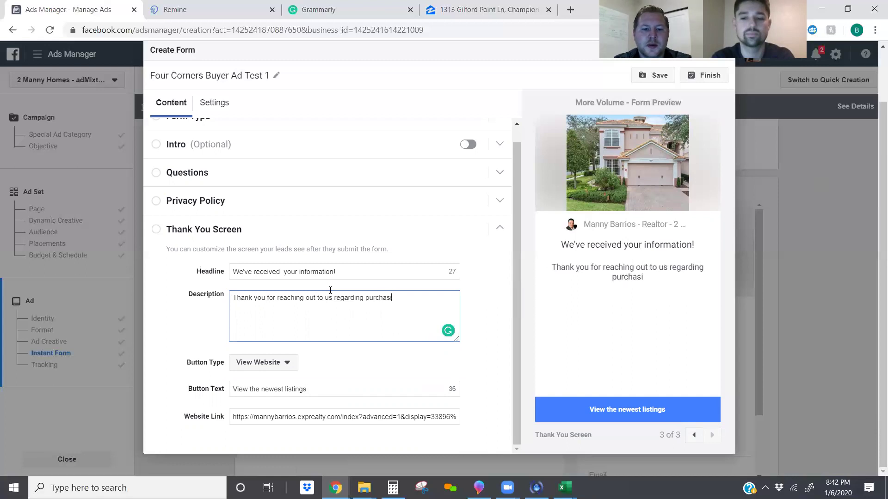
type("ng a home with")
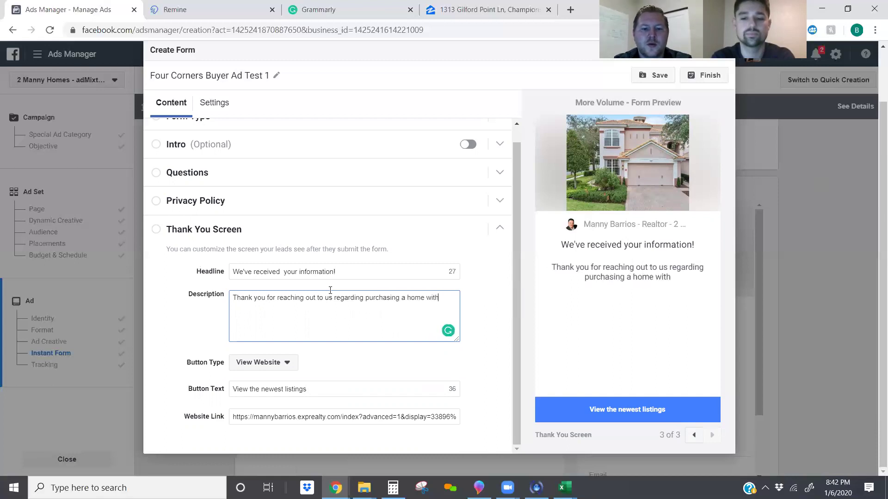
type(" little to nothe")
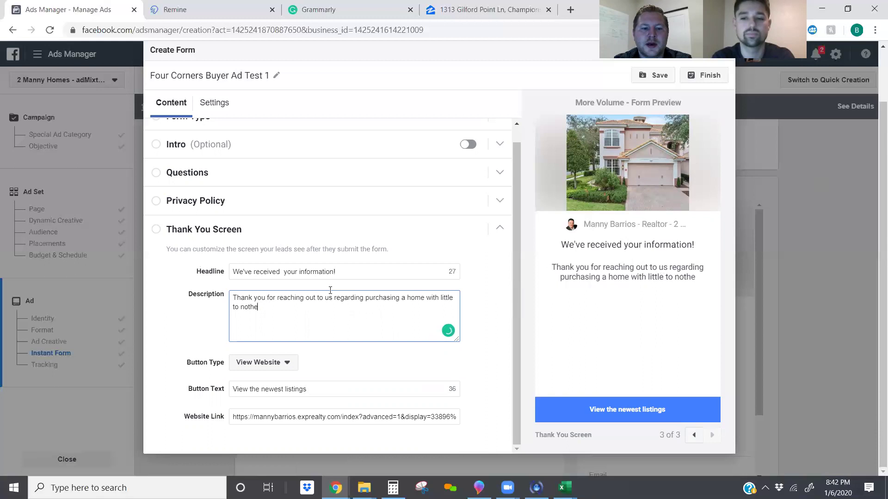
key("BackSpace")
type("ing dow")
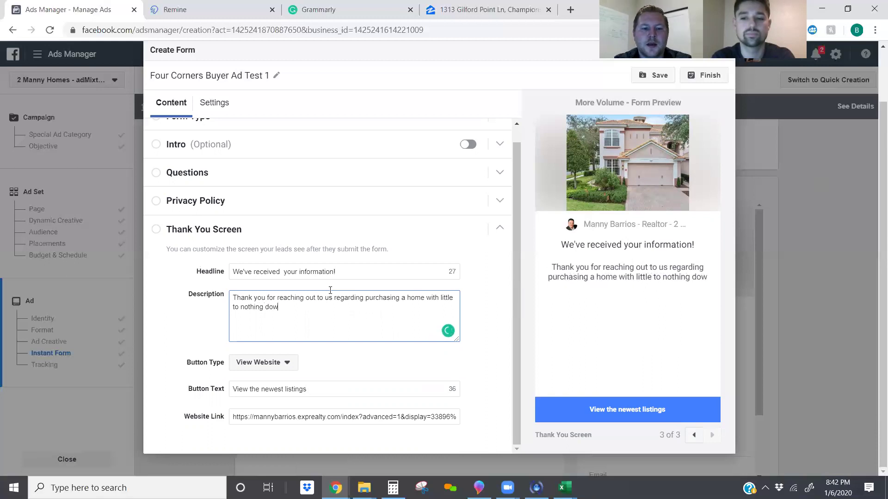
Add a second sentence to the thank you screen's description reading "Please click below to view the newest listings.".
type("n. Pleac")
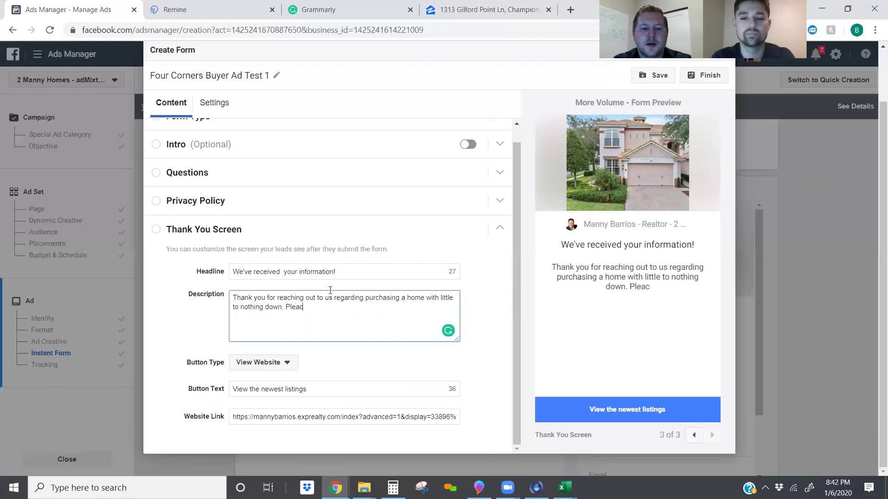
key("BackSpace")
key("BackSpace")
type("se ")
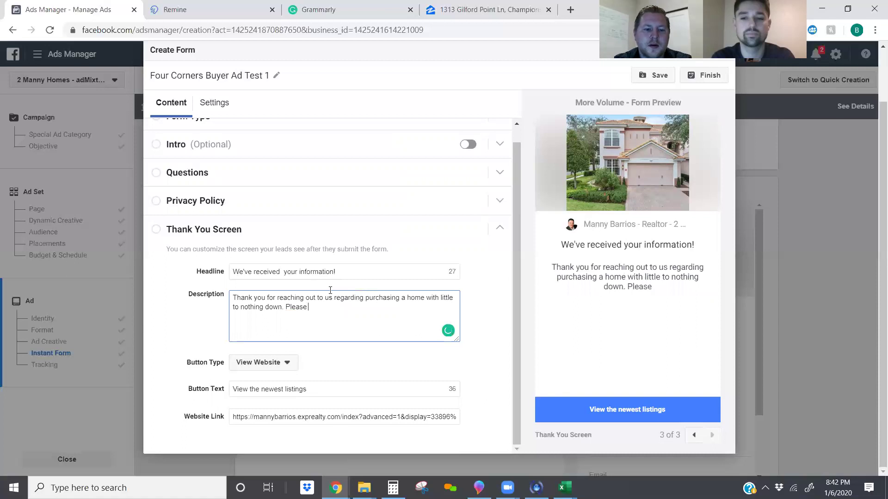
type("cli")
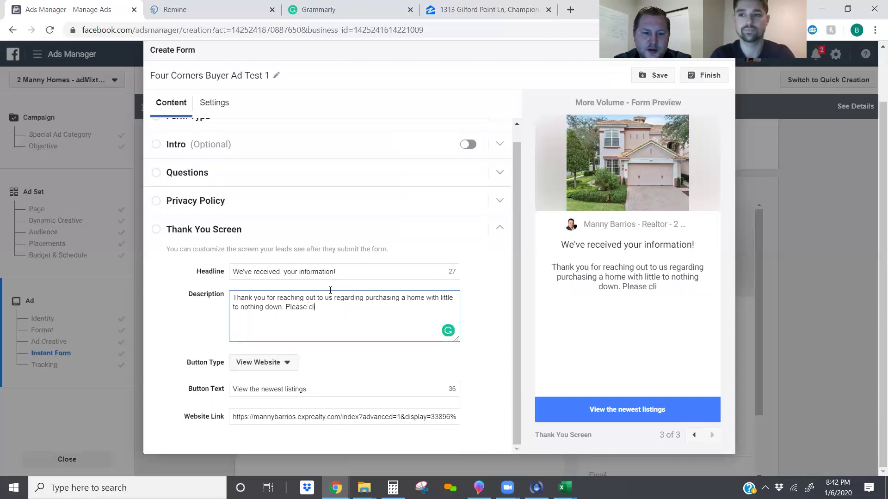
type("ck below to")
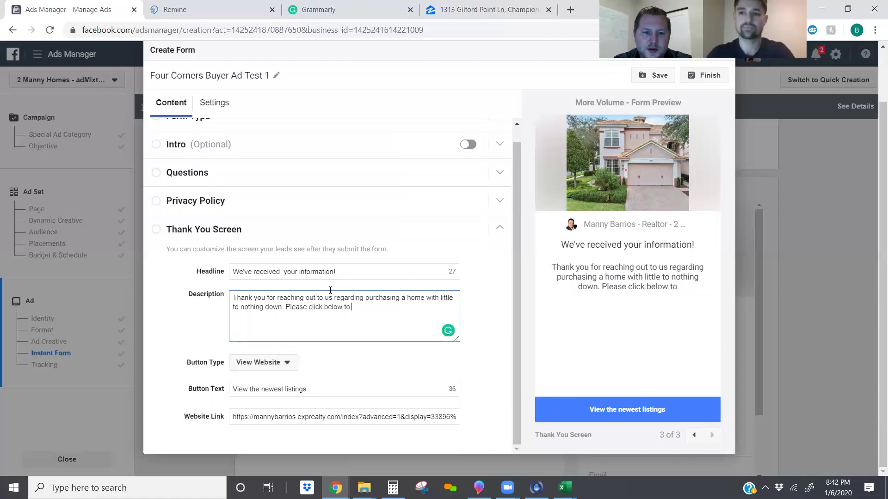
type(" view the")
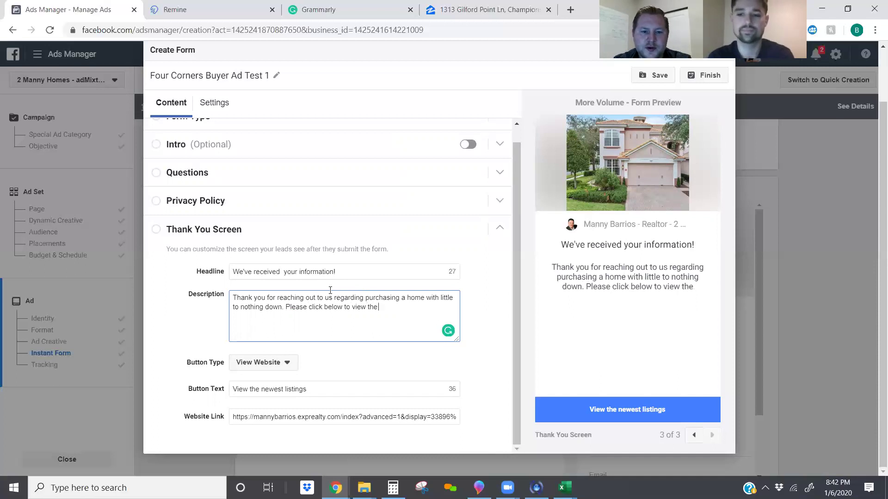
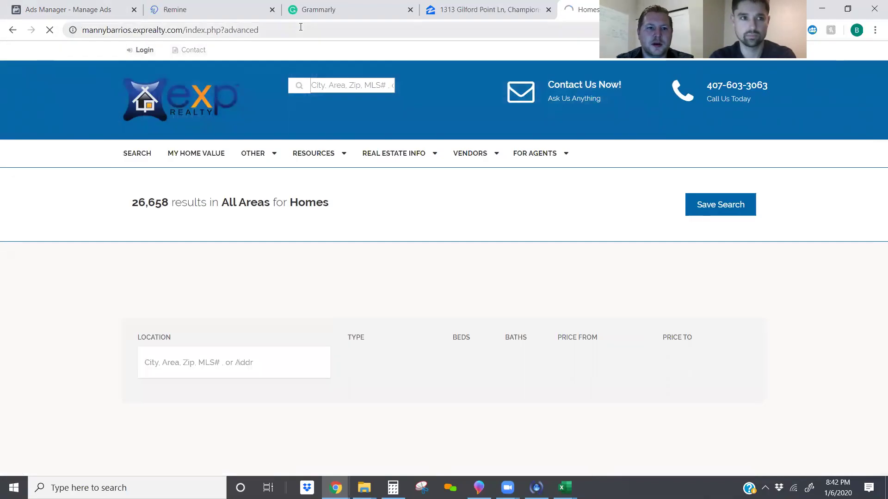
Copy the eXp Realty listings page's address ending in "index.php?advanced" and set it as the thank you screen's website link in Ads Manager.
scroll(323, 218, "down", 9)
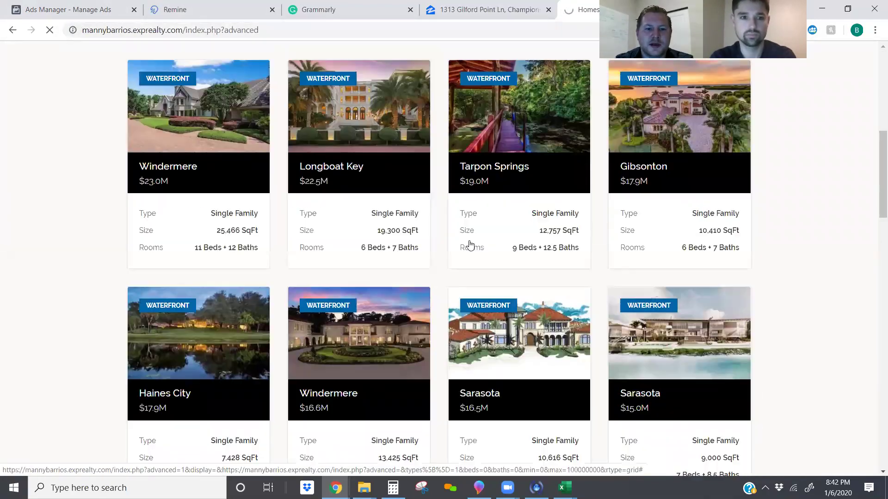
scroll(596, 384, "up", 5)
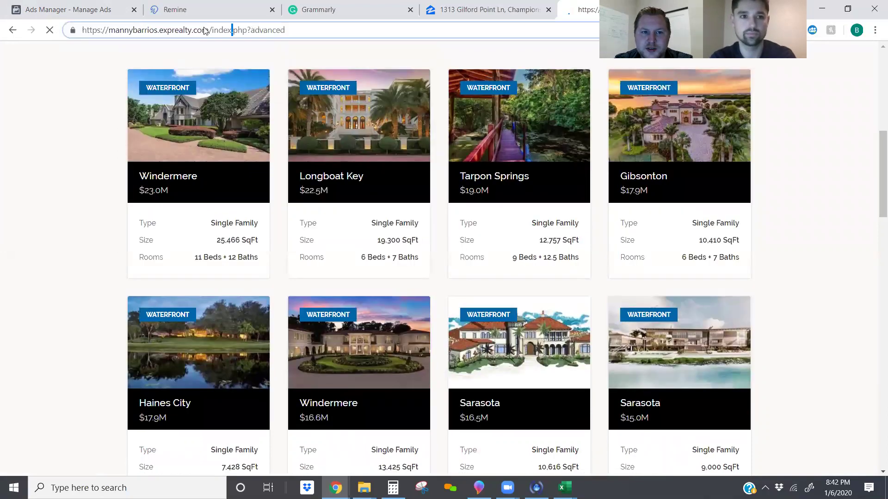
left_click(204, 30)
key("ctrl+c")
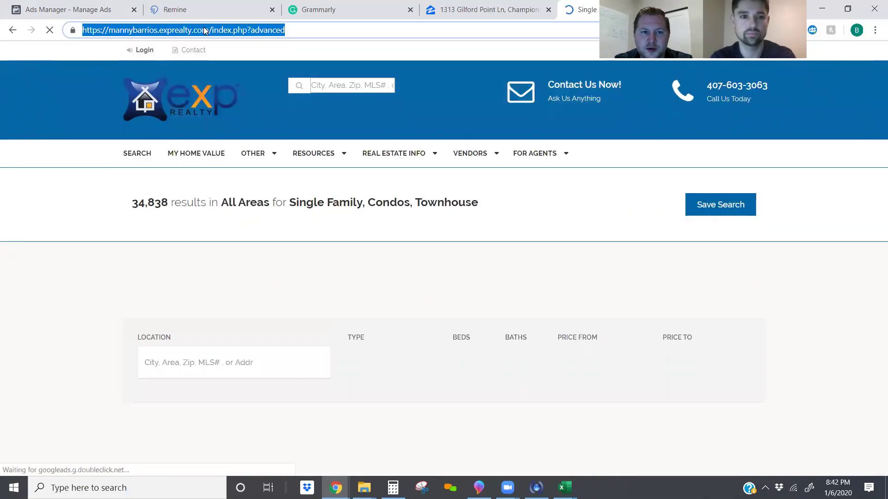
left_click(66, 7)
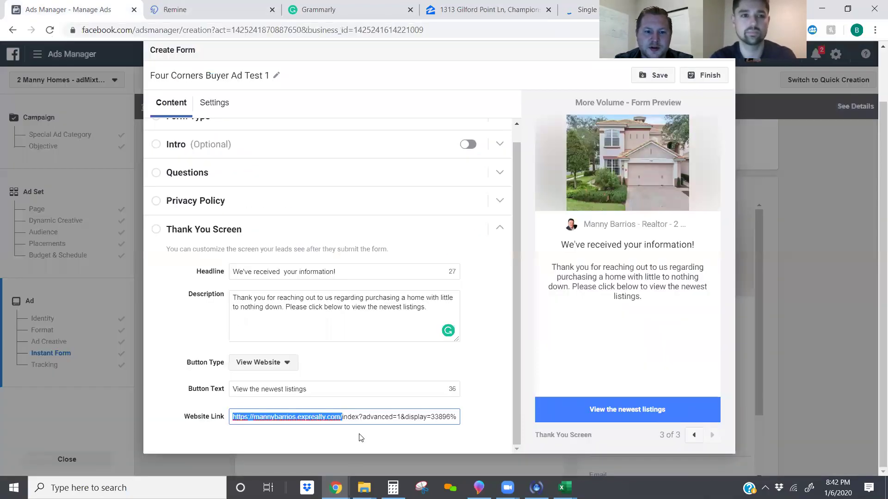
triple_click(349, 414)
key("ctrl+v")
left_click(467, 405)
scroll(398, 333, "up", 3)
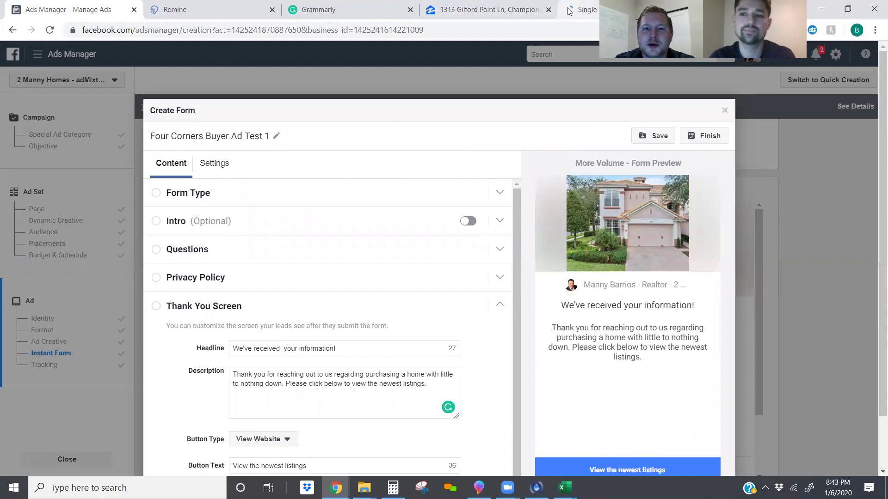
Switch to the eXp Realty site, run the home search without a location, and copy the page address up to "index.php?advanced".
left_click(582, 10)
left_click(320, 30)
left_click(320, 30)
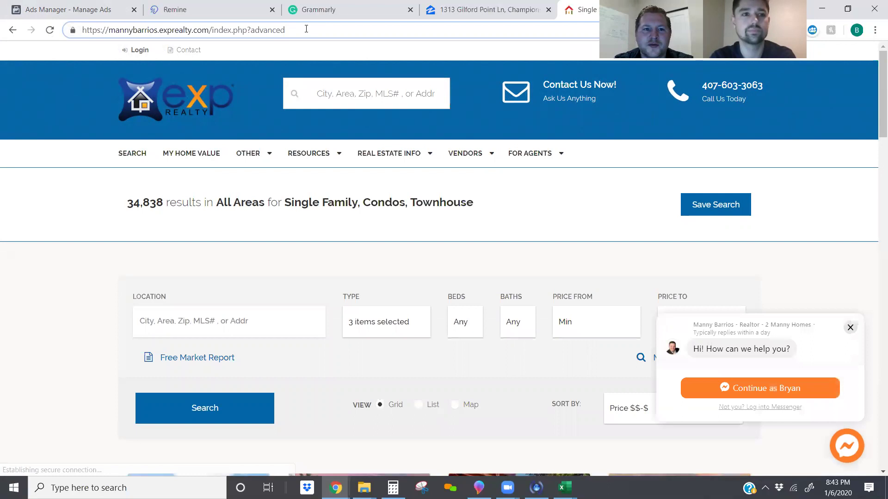
left_click(13, 30)
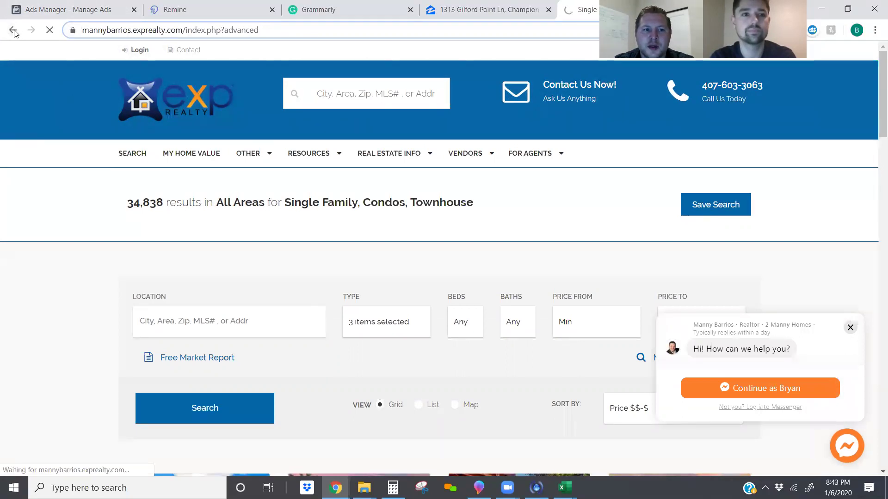
left_click(217, 412)
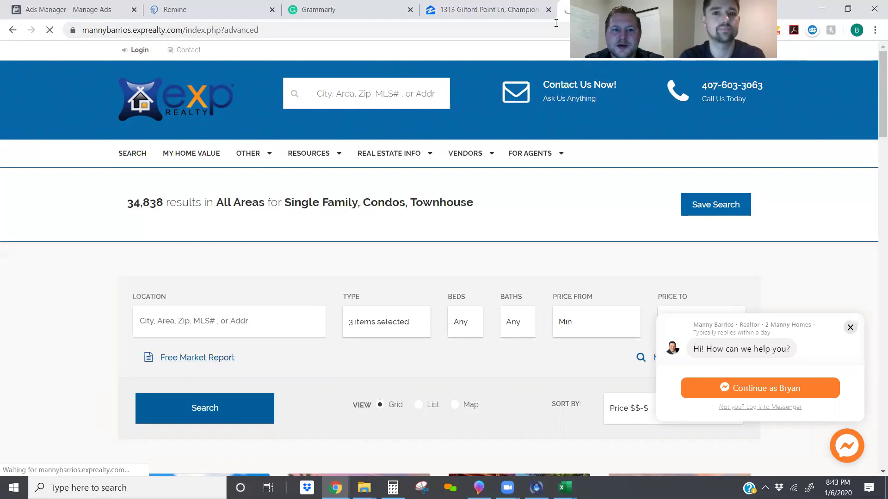
left_click_drag(258, 31, 12, 277)
key("ctrl+c")
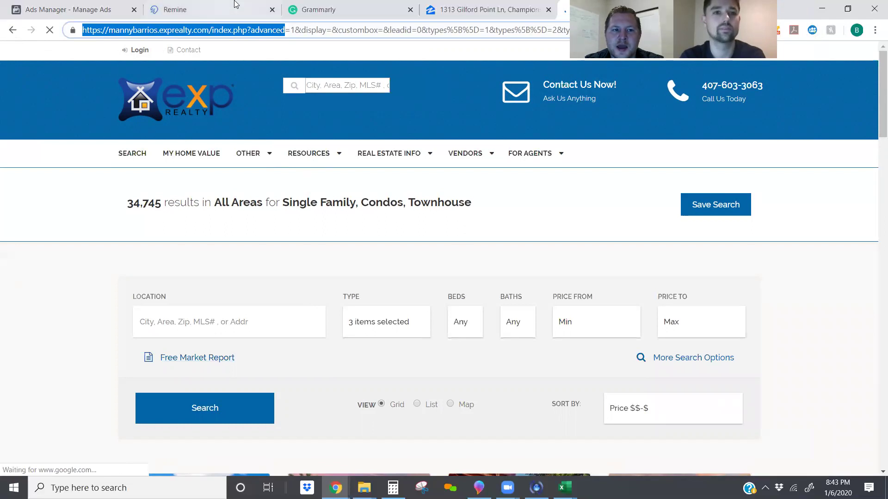
Switch back to Ads Manager, review the thank you screen settings, and finish the Four Corners Buyer Ad Test 1 form.
left_click(91, 10)
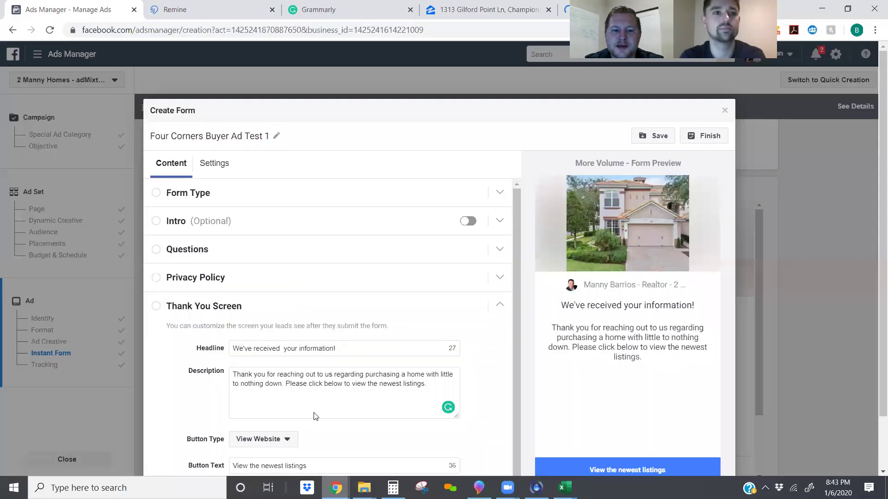
scroll(271, 459, "down", 3)
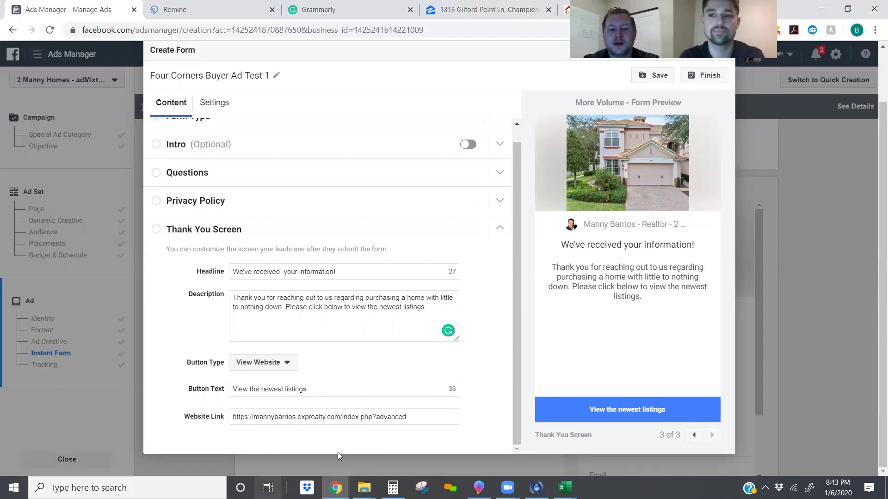
scroll(495, 323, "up", 1)
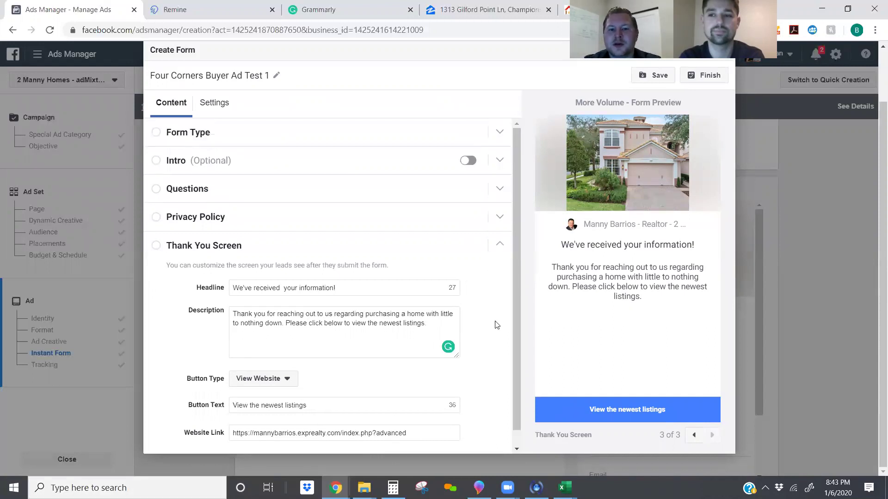
scroll(494, 331, "up", 2)
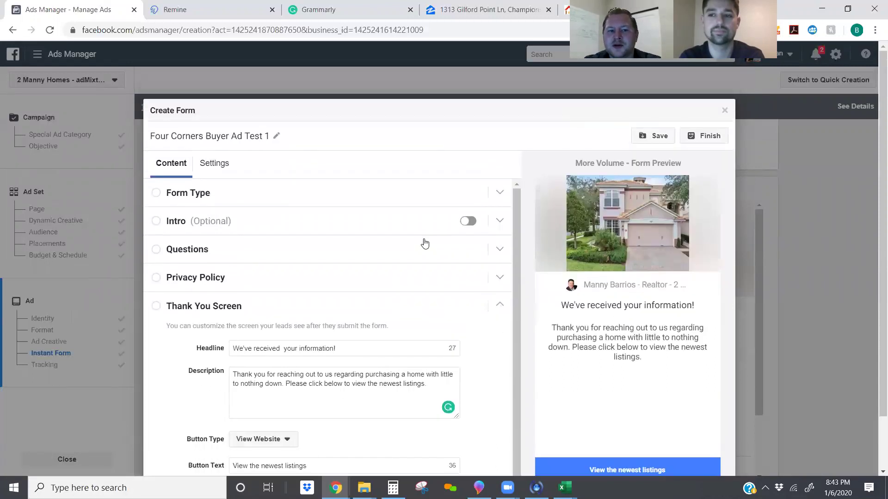
left_click(709, 136)
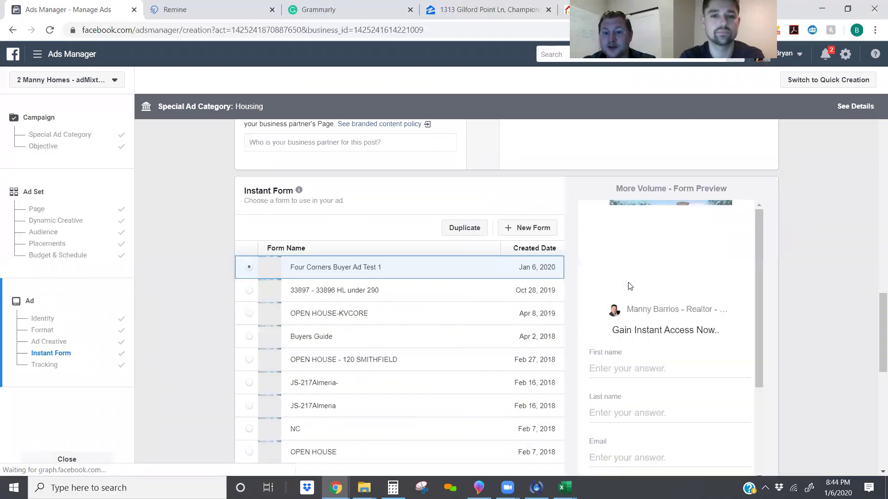
Examine the questions in the instant form's preview and show the answer choices of the beds/baths question.
scroll(687, 270, "down", 3)
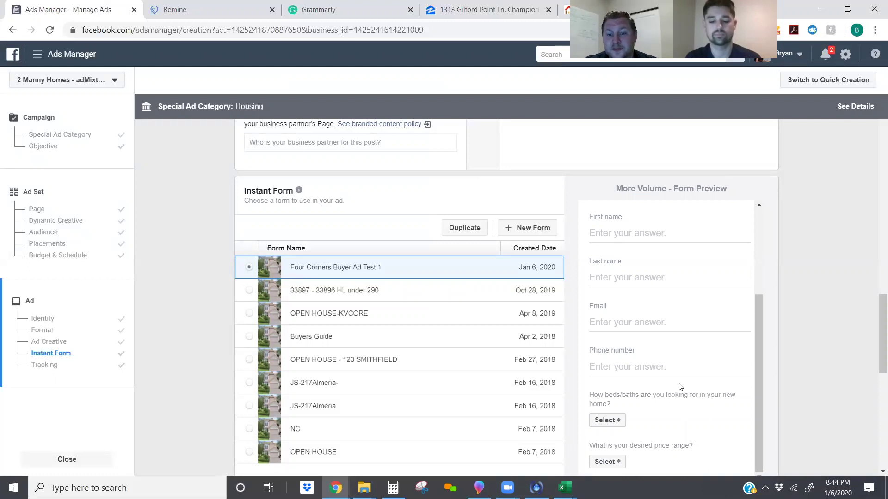
scroll(672, 398, "down", 4)
scroll(626, 291, "up", 1)
scroll(615, 252, "down", 1)
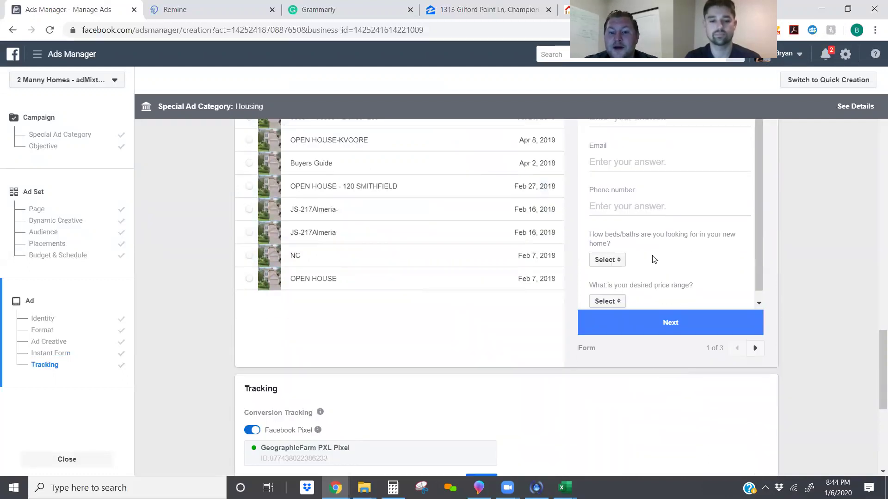
left_click(620, 251)
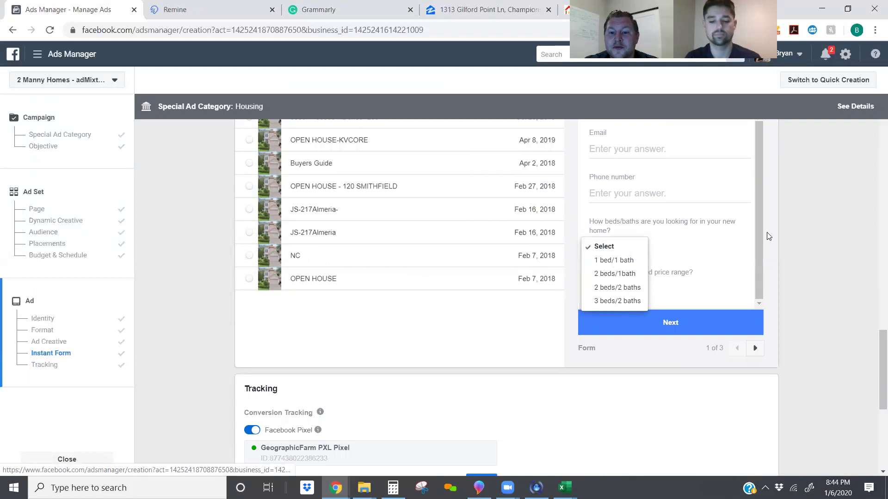
Examine the answer choices of the desired price range and beds/baths questions in the instant form's preview.
left_click(661, 259)
left_click(621, 288)
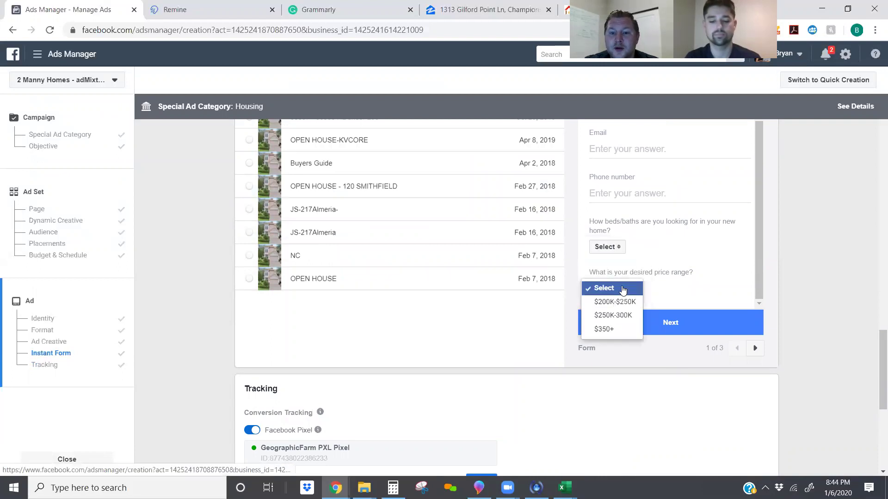
left_click(684, 270)
left_click(661, 285)
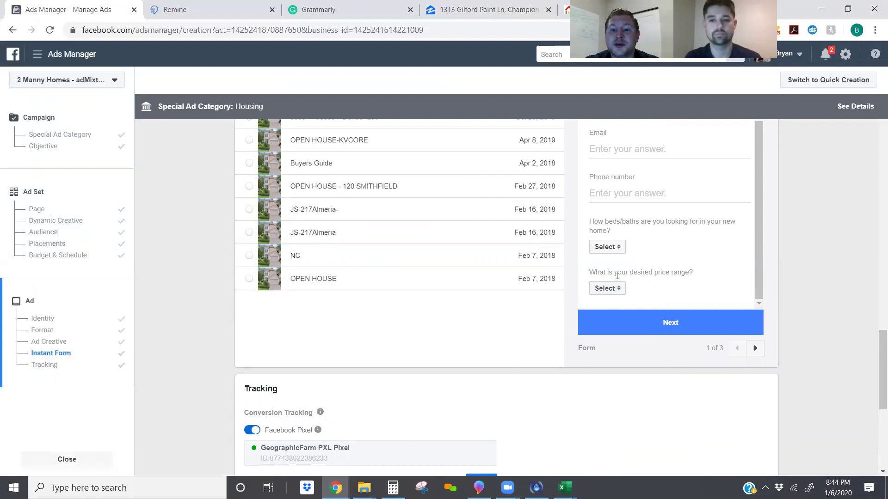
left_click(617, 246)
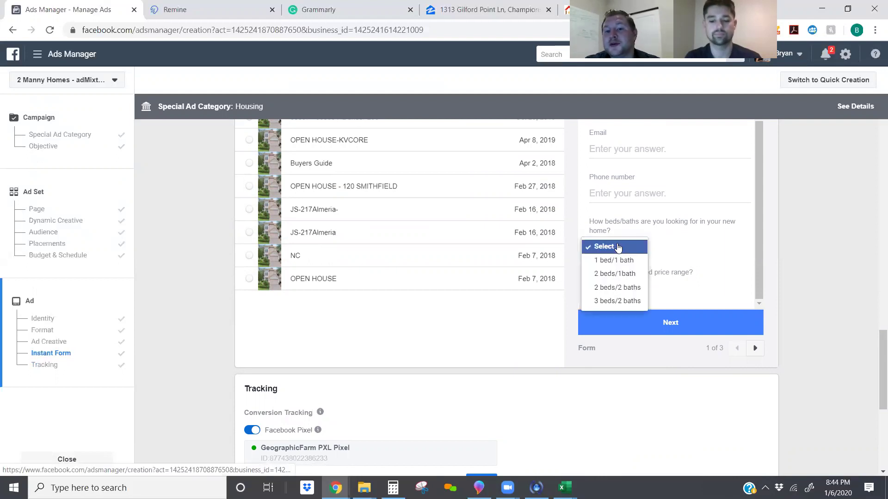
left_click(658, 252)
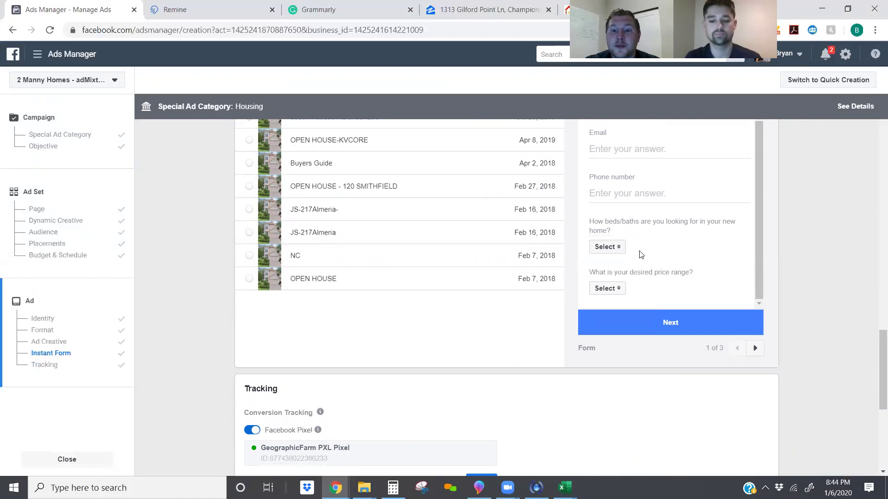
left_click(618, 251)
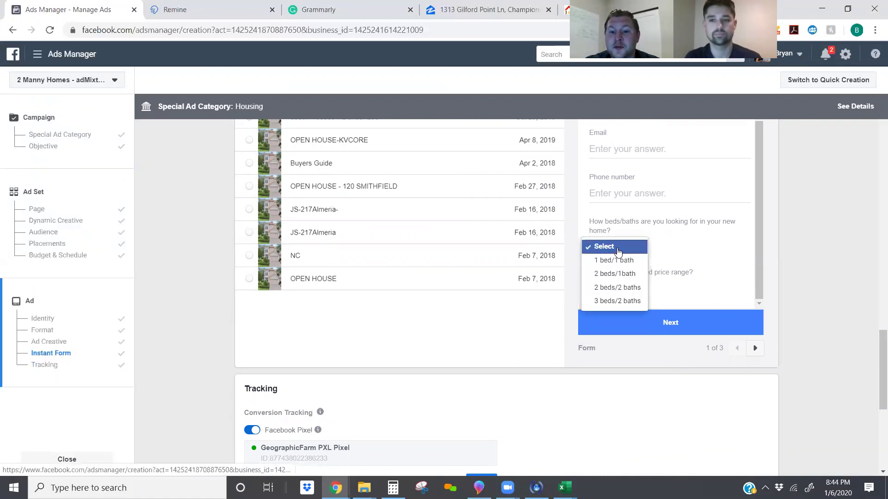
left_click(656, 253)
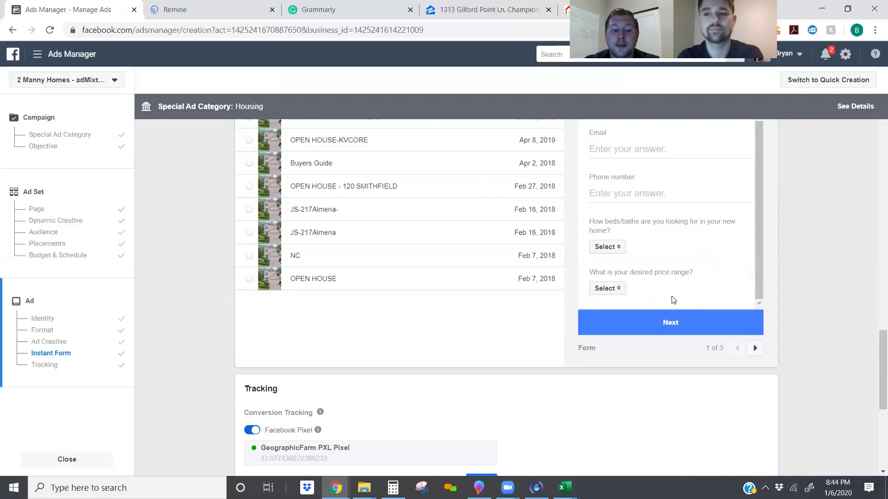
Change the carousel ad's call to action to Learn More in the ad creative settings.
scroll(466, 362, "up", 6)
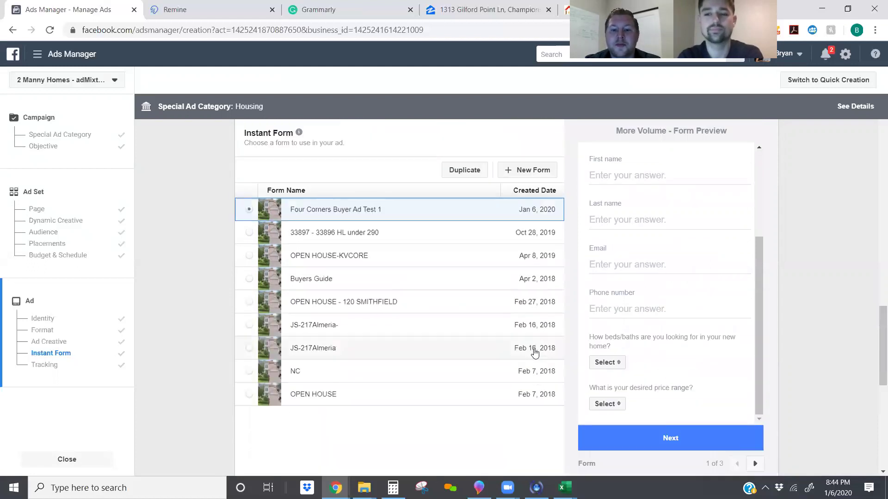
scroll(534, 320, "up", 3)
scroll(601, 340, "up", 3)
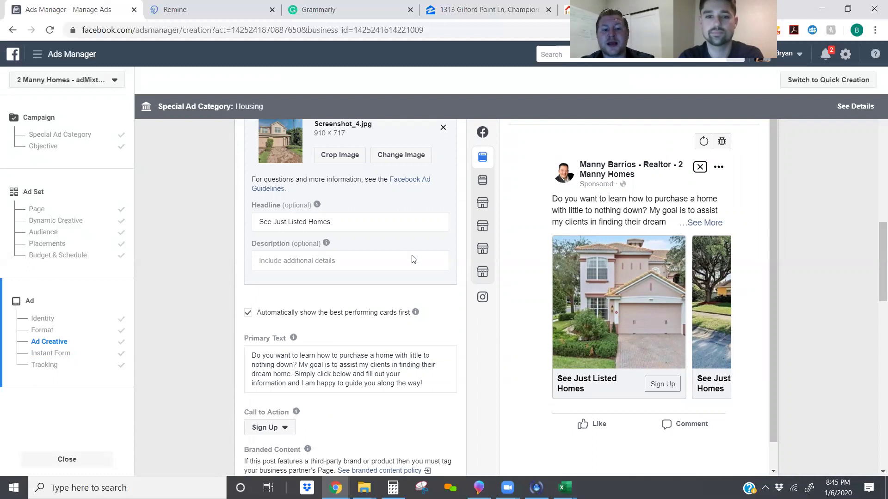
left_click(286, 428)
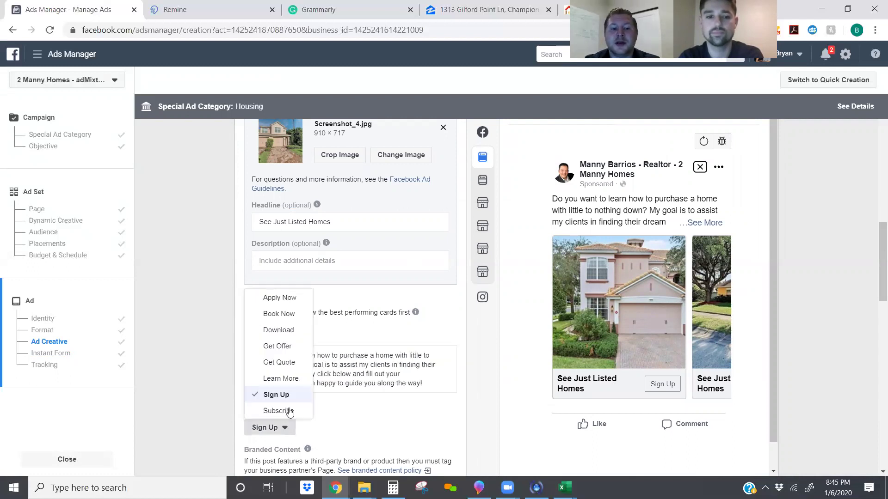
left_click(290, 379)
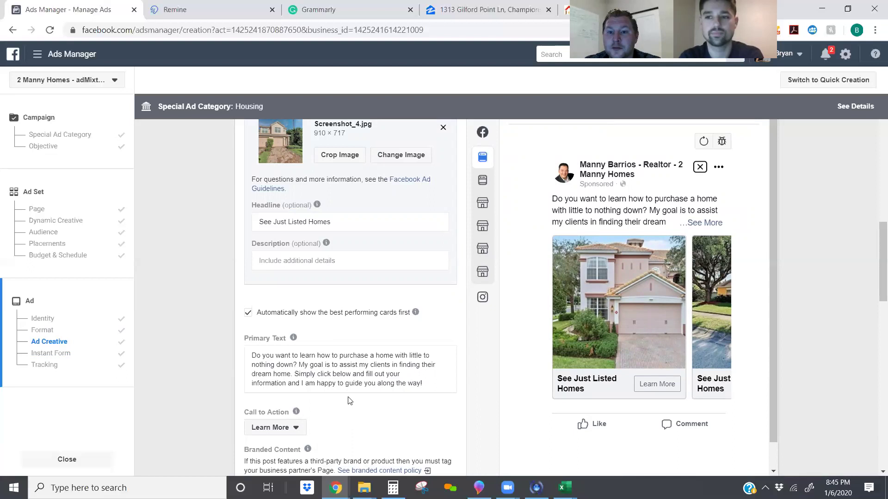
Paste the copied eXp Realty address ending in "index.php?advanced" as the ad's URL parameters in the tracking settings, and confirm the campaign for publishing.
scroll(349, 400, "down", 20)
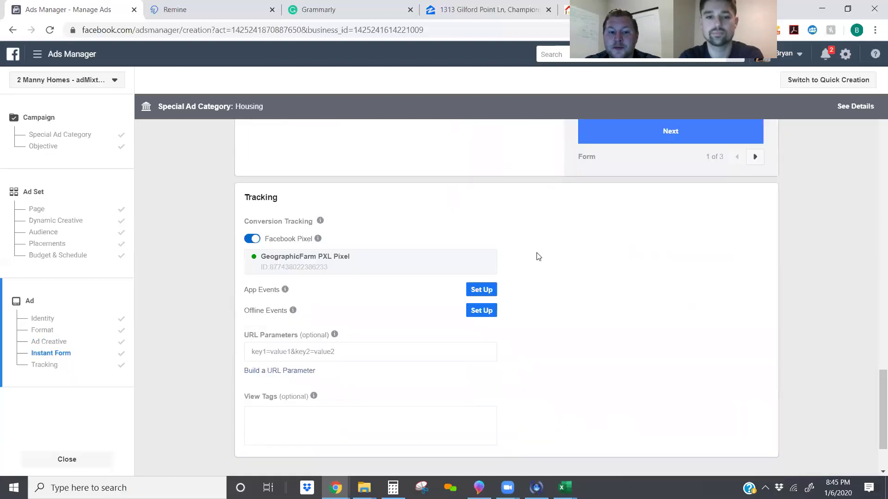
scroll(573, 240, "down", 2)
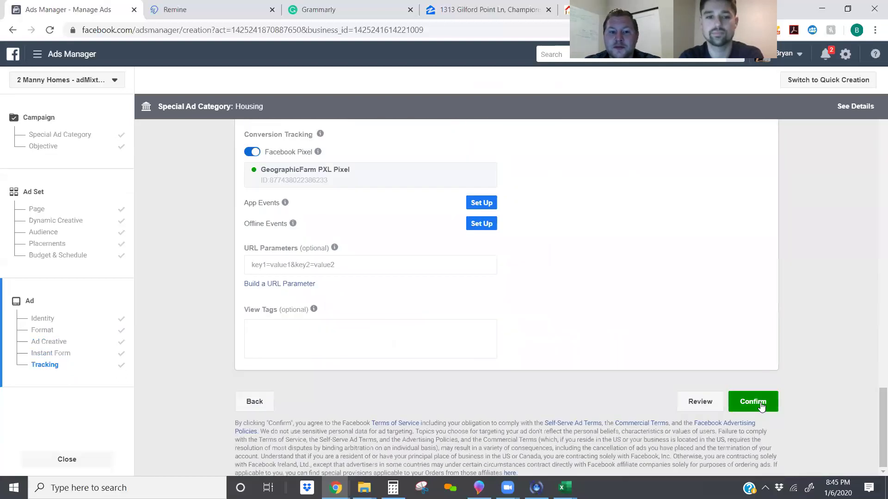
scroll(358, 199, "up", 3)
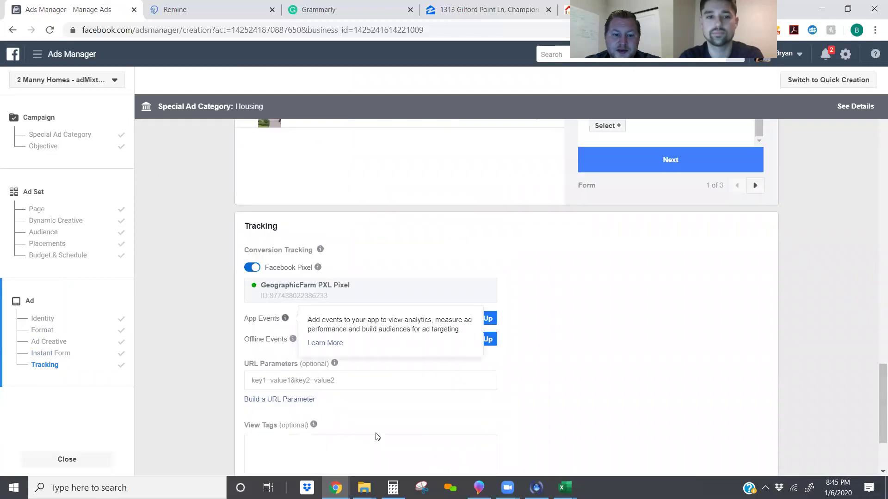
scroll(307, 401, "down", 1)
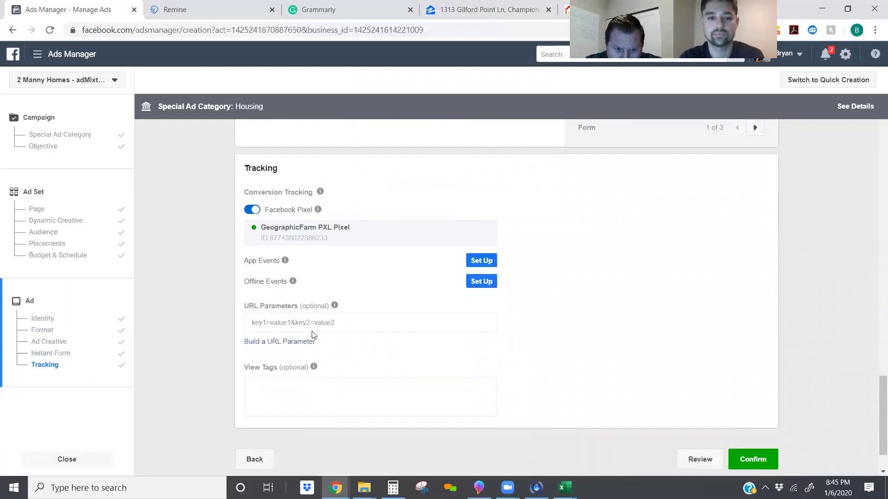
left_click(304, 323)
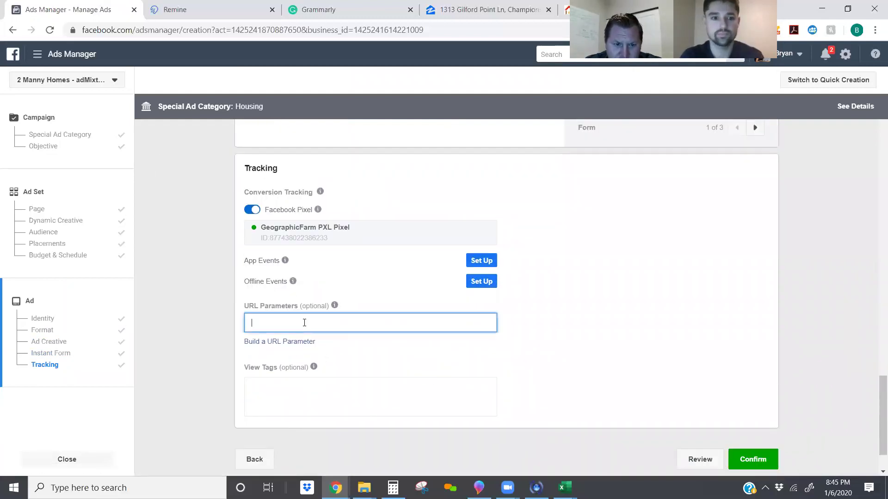
key("ctrl+v")
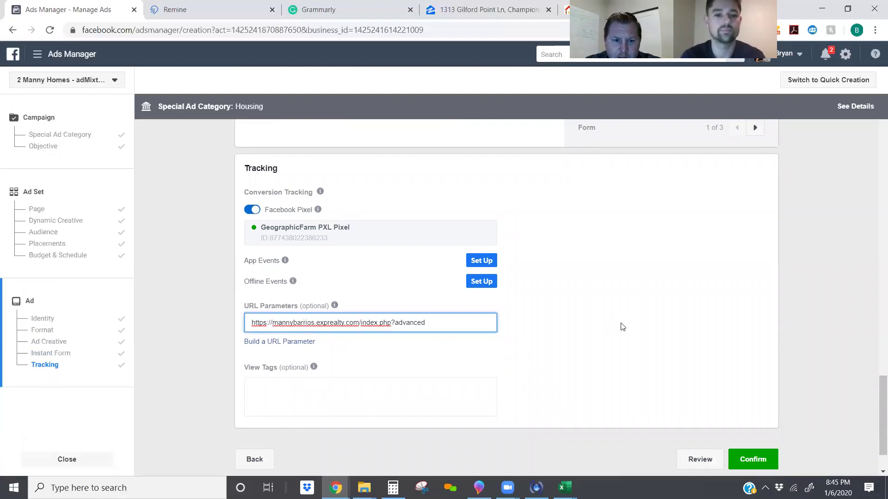
left_click(622, 327)
scroll(693, 303, "down", 1)
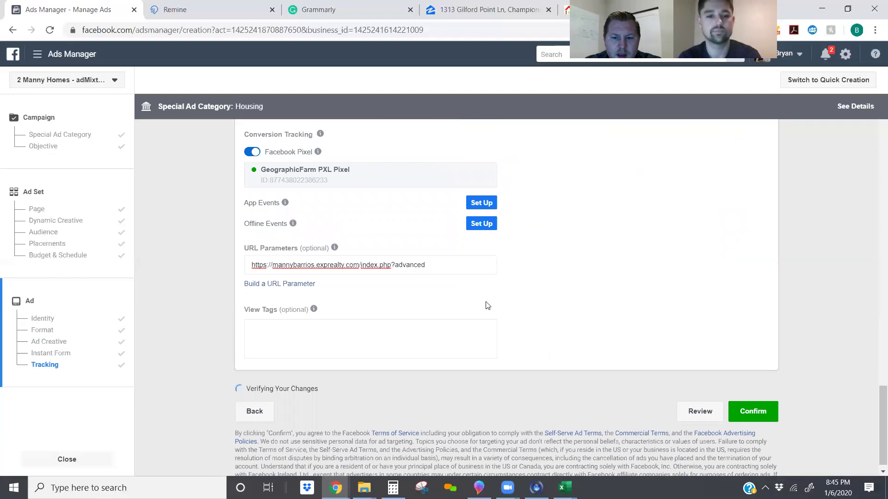
left_click(750, 402)
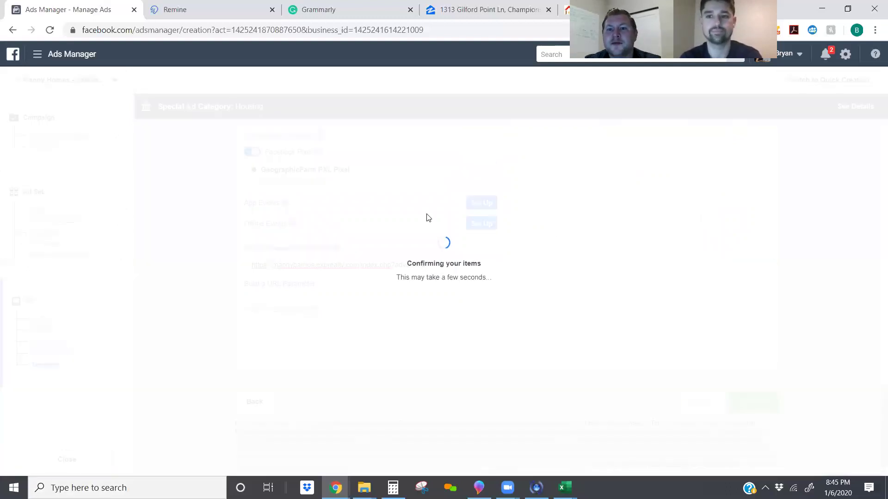